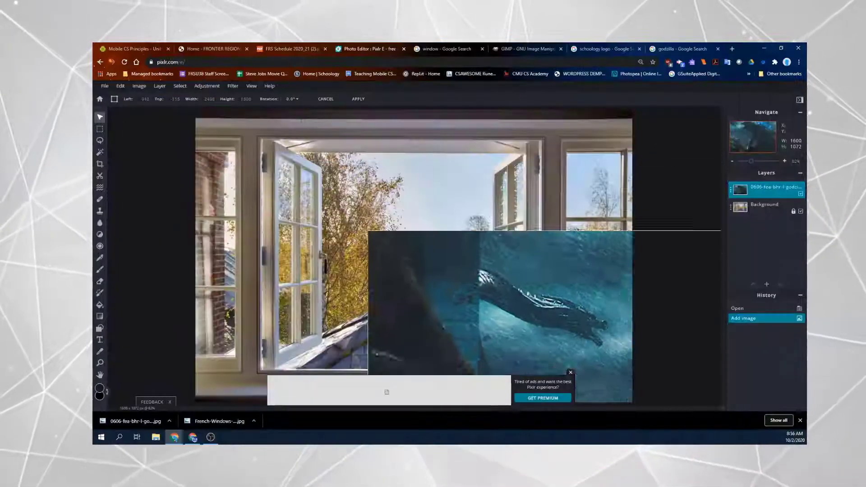
- Scale and position the Godzilla layer over the French window picture and open the Eraser's brush settings
{"action": "left_click_drag", "start_coordinate": [368, 231], "coordinate": [168, 116]}
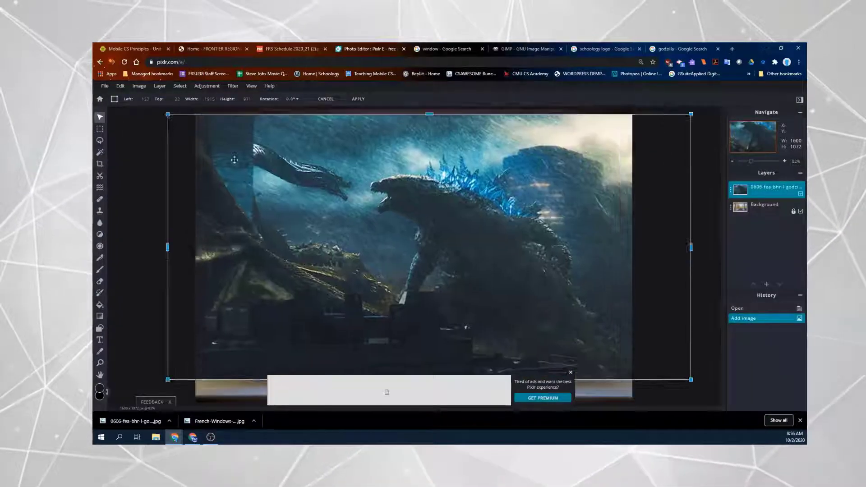
{"action": "left_click", "coordinate": [467, 278]}
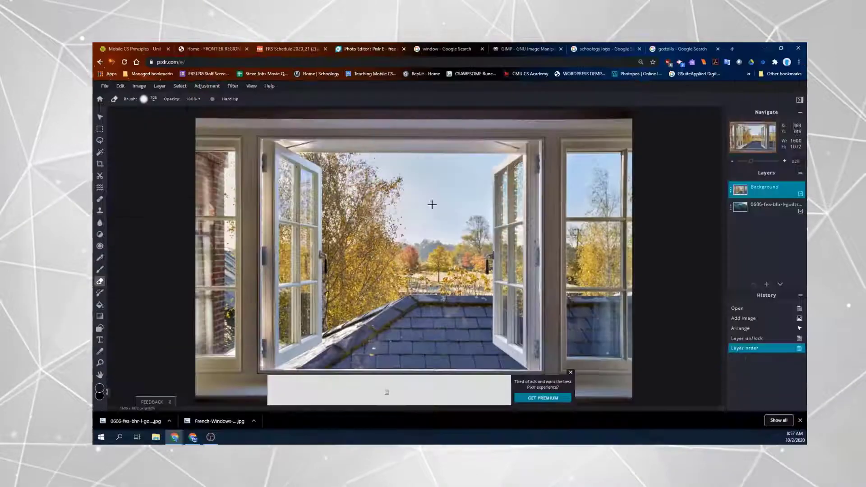
{"action": "left_click", "coordinate": [144, 99]}
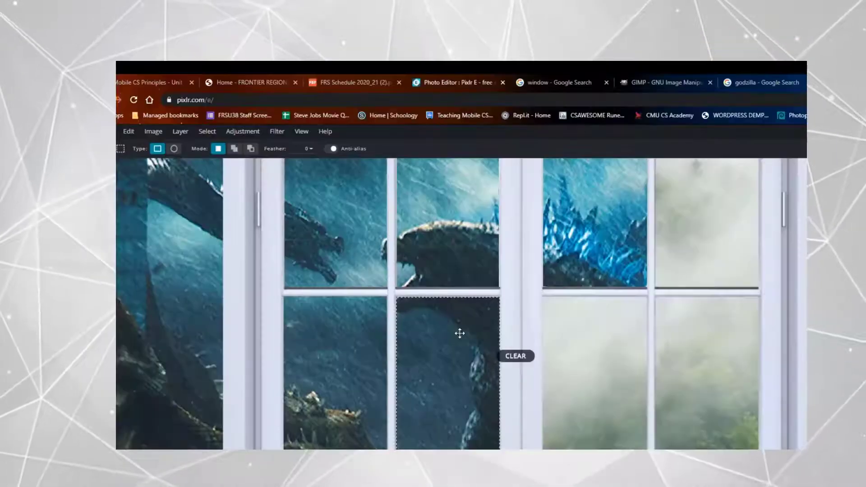
- Clear the middle and upper panes on the white window's far right using rectangular selections
{"action": "key", "text": "Delete"}
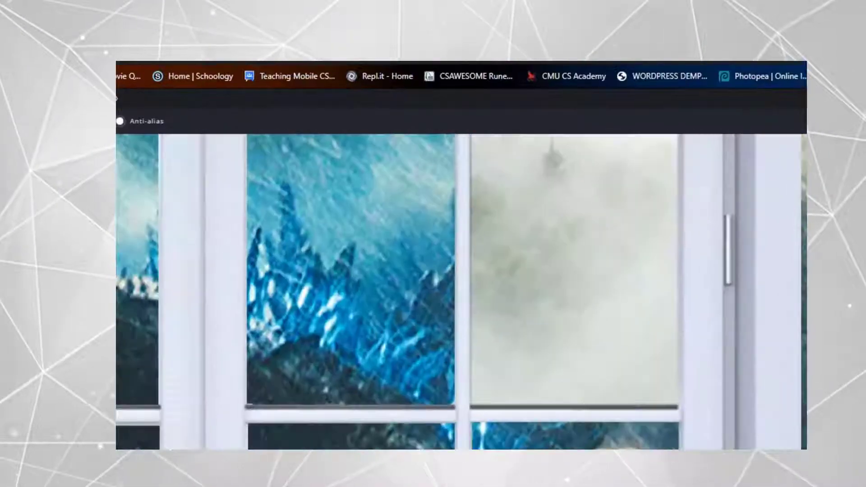
{"action": "scroll", "coordinate": [461, 291], "scroll_direction": "up", "scroll_amount": 1}
{"action": "scroll", "coordinate": [461, 292], "scroll_direction": "down", "scroll_amount": 1}
{"action": "mouse_move", "coordinate": [470, 135]}
{"action": "left_mouse_down"}
{"action": "mouse_move", "coordinate": [592, 337]}
{"action": "mouse_move", "coordinate": [678, 404]}
{"action": "left_mouse_up"}
{"action": "key", "text": "Delete"}
{"action": "scroll", "coordinate": [461, 291], "scroll_direction": "down", "scroll_amount": 4}
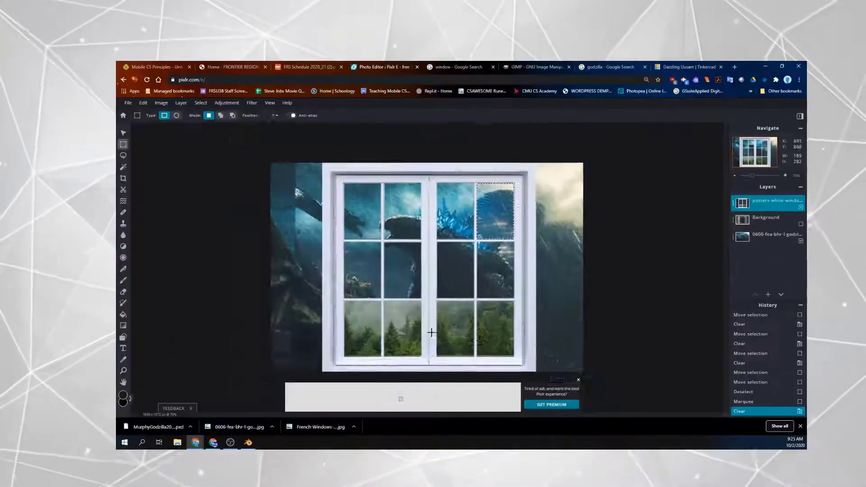
- Select the misty sky above the trees in the bottom window panes by color and clear it pane by pane
{"action": "scroll", "coordinate": [478, 341], "scroll_direction": "up", "scroll_amount": 3}
{"action": "left_click", "coordinate": [372, 312]}
{"action": "key", "text": "Delete"}
{"action": "left_click", "coordinate": [402, 311]}
{"action": "key", "text": "Delete"}
{"action": "left_click", "coordinate": [453, 308]}
{"action": "key", "text": "Delete"}
{"action": "left_click", "coordinate": [483, 308]}
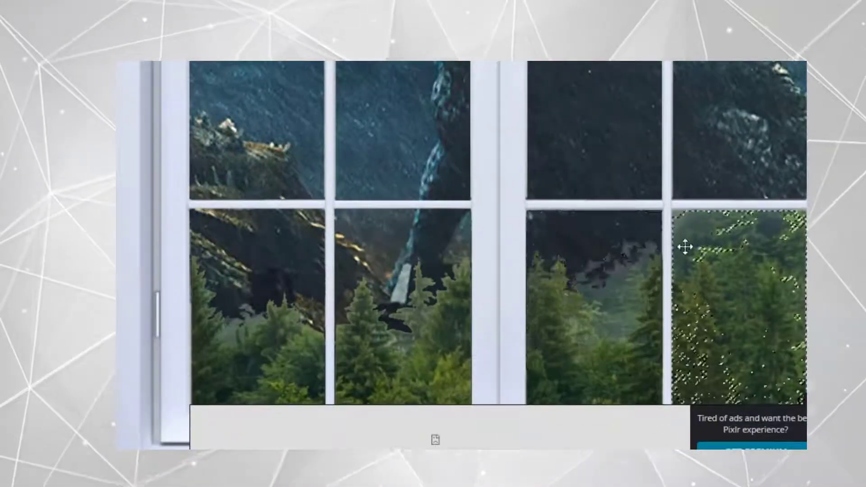
- Deselect and start erasing the leftover haze above the trees in the bottom-right window pane
{"action": "left_click", "coordinate": [201, 103]}
{"action": "left_click", "coordinate": [212, 127]}
{"action": "left_click", "coordinate": [123, 292]}
{"action": "scroll", "coordinate": [606, 241], "scroll_direction": "up", "scroll_amount": 3}
{"action": "left_click", "coordinate": [602, 292]}
- Adjust the eraser brush and erase the remaining haze around the treetops in the bottom window panes
{"action": "left_click", "coordinate": [166, 115]}
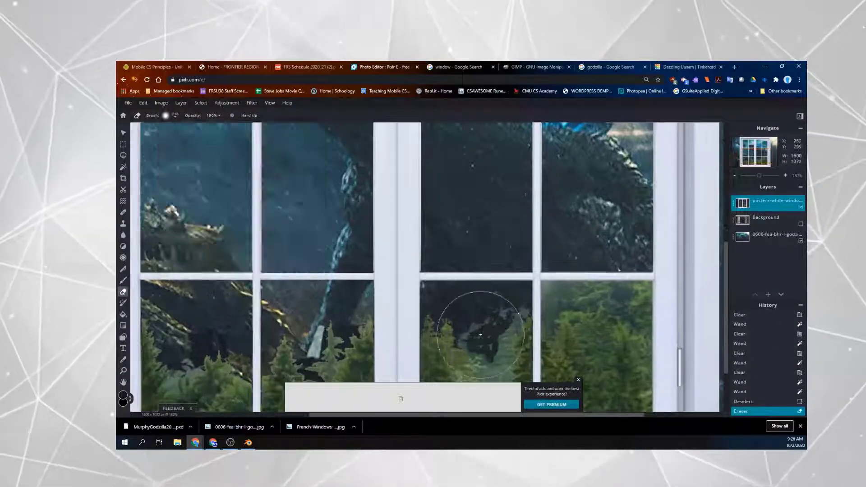
{"action": "left_click", "coordinate": [165, 115]}
{"action": "left_click", "coordinate": [483, 328]}
{"action": "left_click_drag", "start_coordinate": [483, 329], "coordinate": [502, 337]}
{"action": "left_click", "coordinate": [175, 116]}
{"action": "left_click_drag", "start_coordinate": [555, 296], "coordinate": [637, 300]}
{"action": "scroll", "coordinate": [584, 293], "scroll_direction": "down", "scroll_amount": 2}
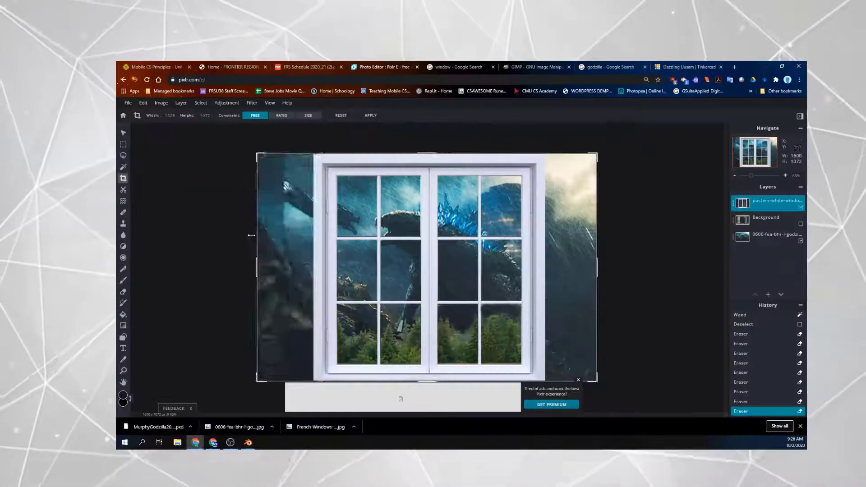
{"action": "left_click_drag", "start_coordinate": [254, 236], "coordinate": [313, 235]}
{"action": "left_click_drag", "start_coordinate": [598, 274], "coordinate": [547, 274]}
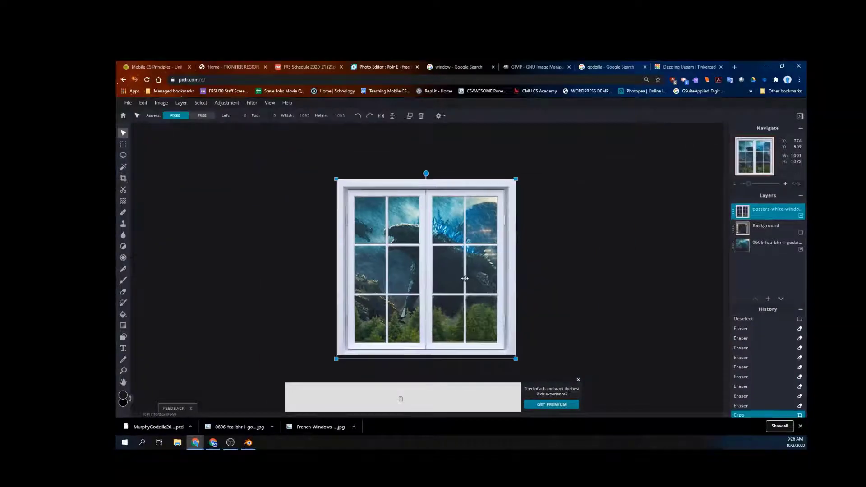
- Save the Godzilla window composite under a file name starting with the author's surname
{"action": "key", "text": "ctrl+s"}
{"action": "type", "text": "Murphy"}
{"action": "left_click", "coordinate": [499, 203]}
{"action": "left_click", "coordinate": [579, 222]}
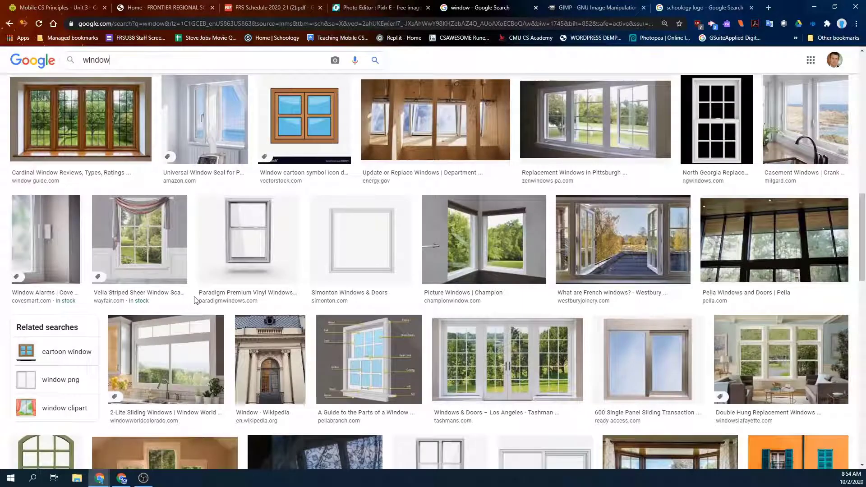
- Save the Westbury Joinery French windows image to Downloads as the JPG French-Windows-Westnury-Joinery-6
{"action": "left_click", "coordinate": [610, 229]}
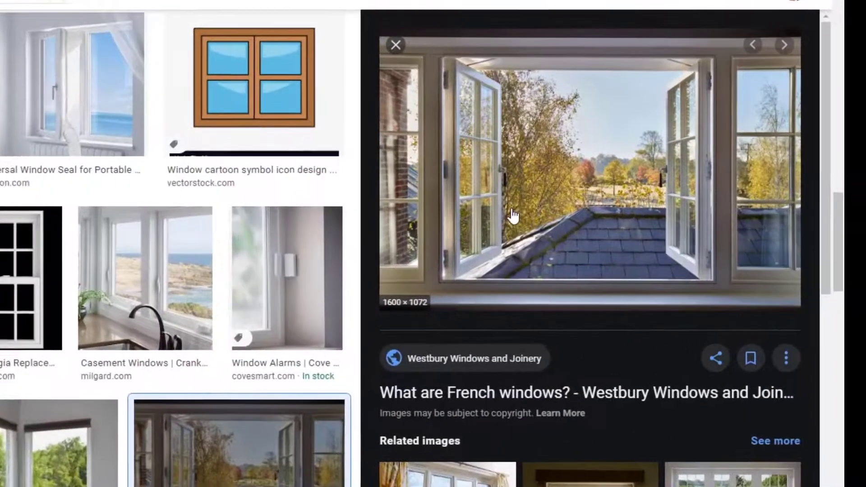
{"action": "right_click", "coordinate": [659, 196]}
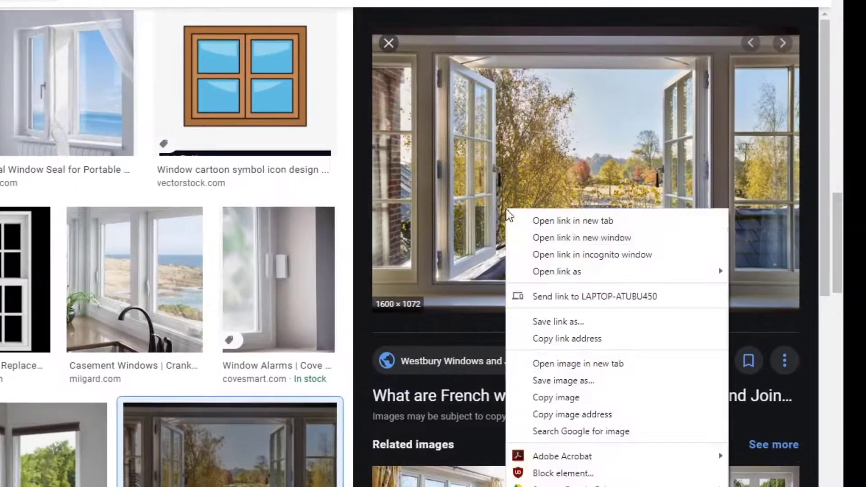
{"action": "left_click", "coordinate": [555, 398]}
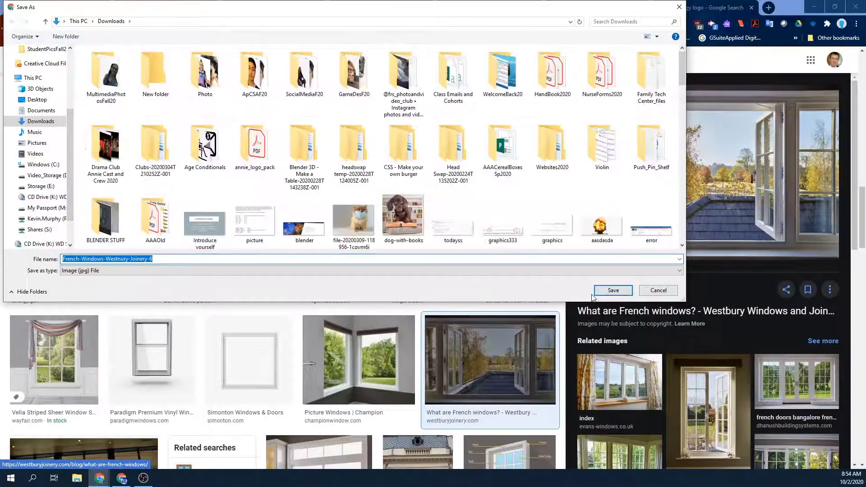
{"action": "left_click", "coordinate": [610, 291]}
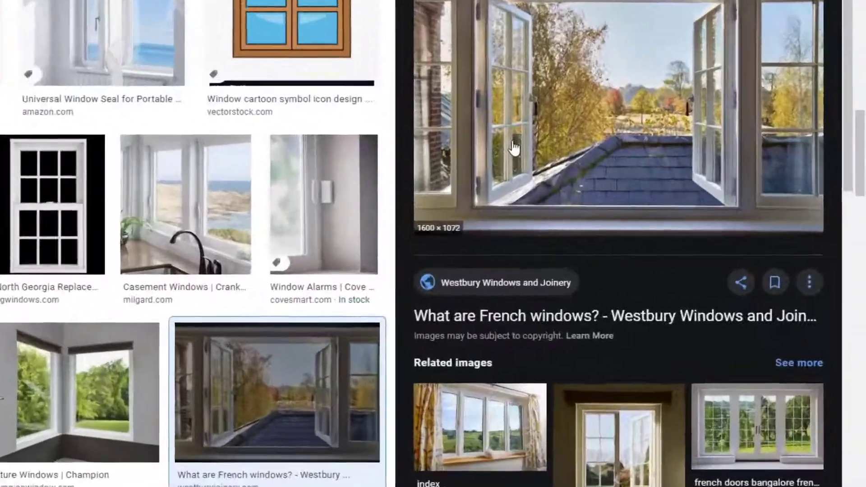
- Copy the French windows image's address, switch to Pixlr E, and load the picture from that URL
{"action": "right_click", "coordinate": [639, 199]}
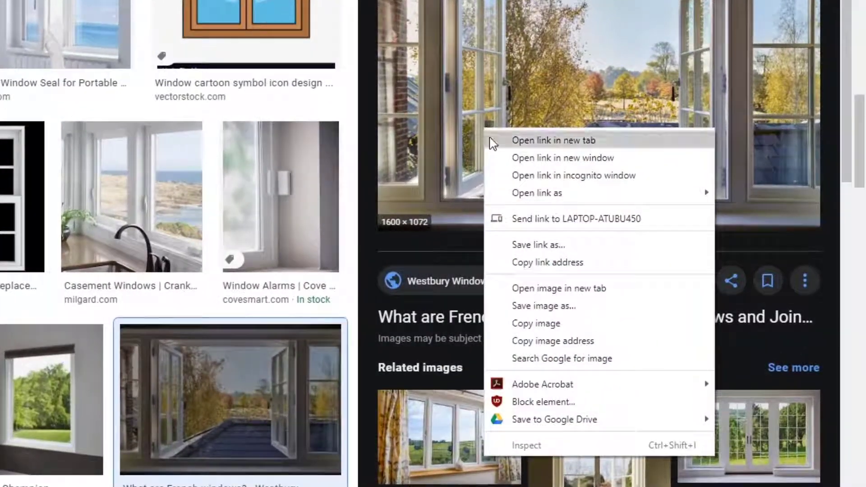
{"action": "left_click", "coordinate": [544, 342]}
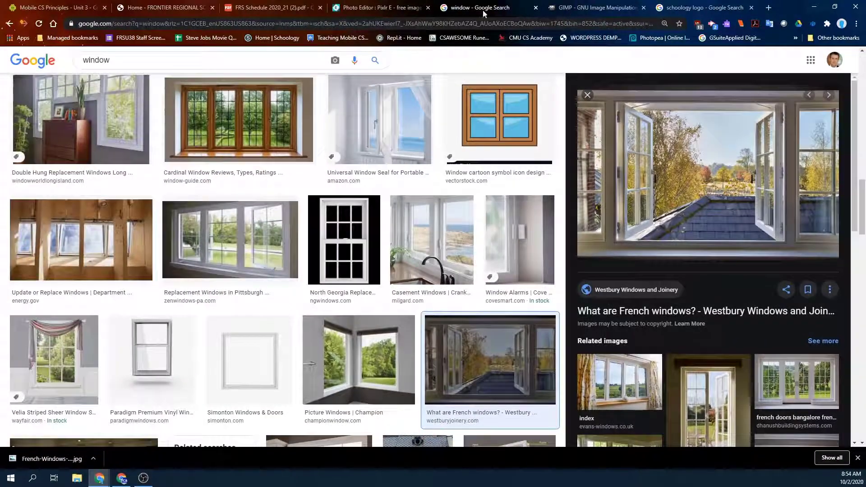
{"action": "left_click", "coordinate": [339, 10]}
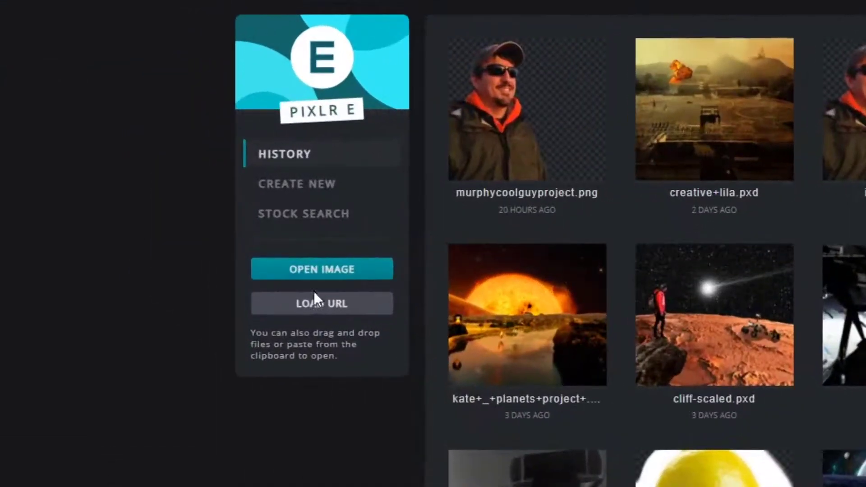
{"action": "left_click", "coordinate": [163, 230]}
{"action": "left_click", "coordinate": [644, 315]}
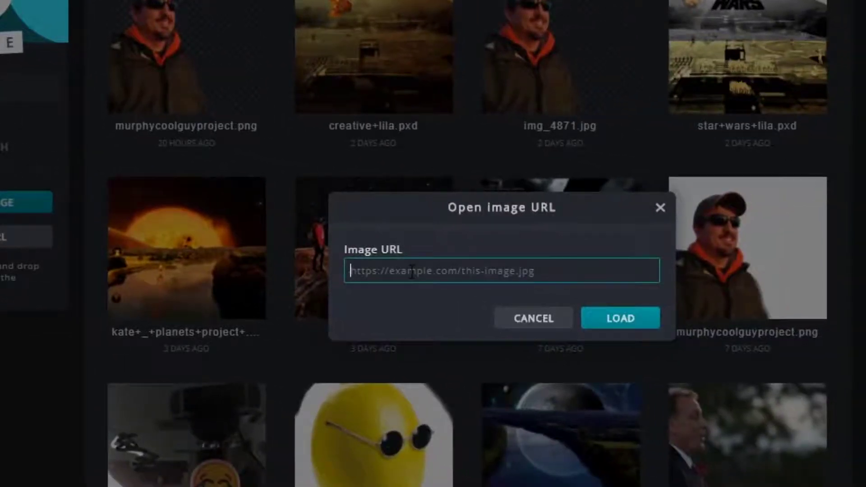
{"action": "key", "text": "ctrl+v"}
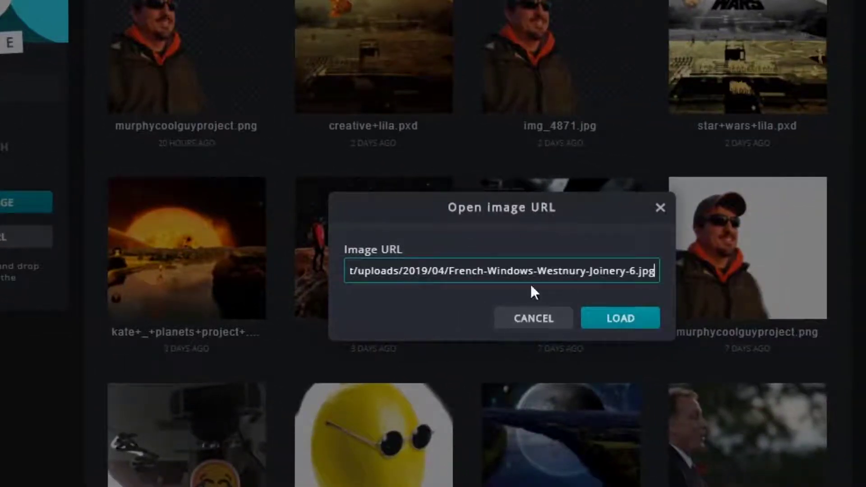
{"action": "left_click", "coordinate": [614, 318]}
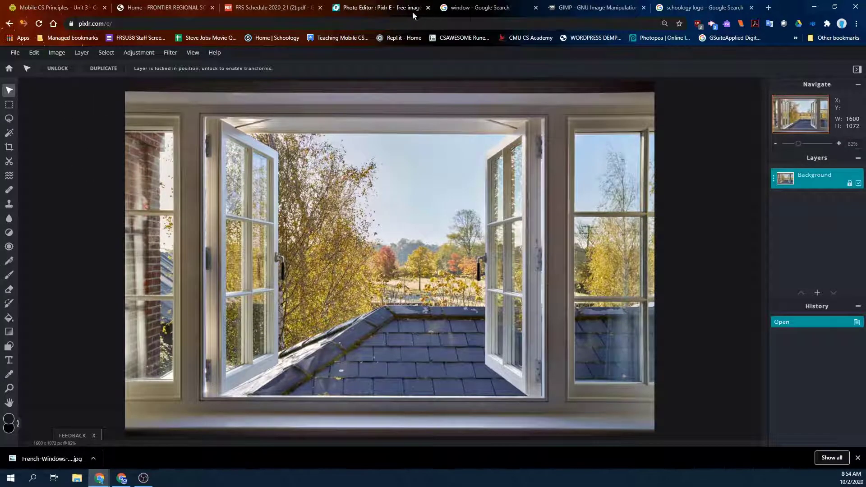
- Search Google Images for "godzilla" in a new browser tab and browse the pictures
{"action": "left_click", "coordinate": [767, 8]}
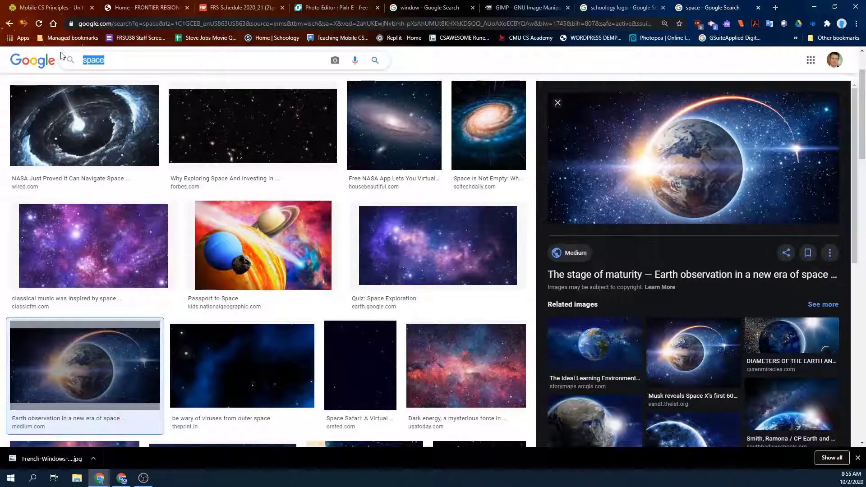
{"action": "type", "text": "god"}
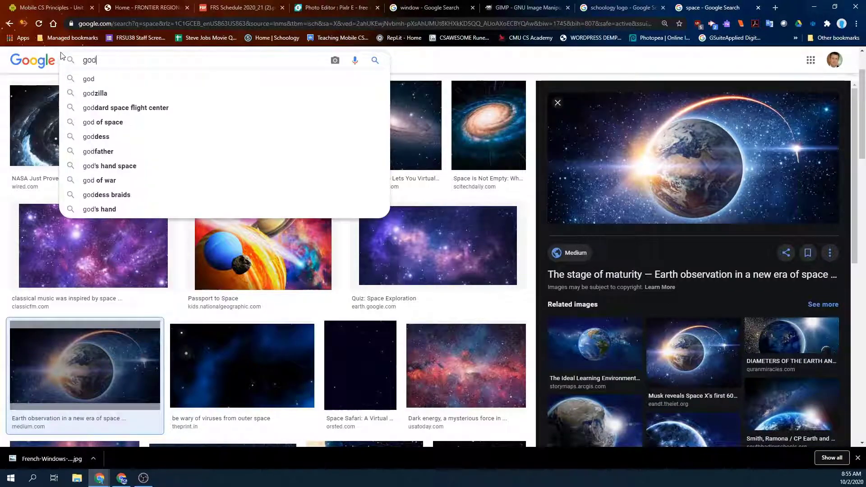
{"action": "type", "text": "zilla"}
{"action": "key", "text": "Return"}
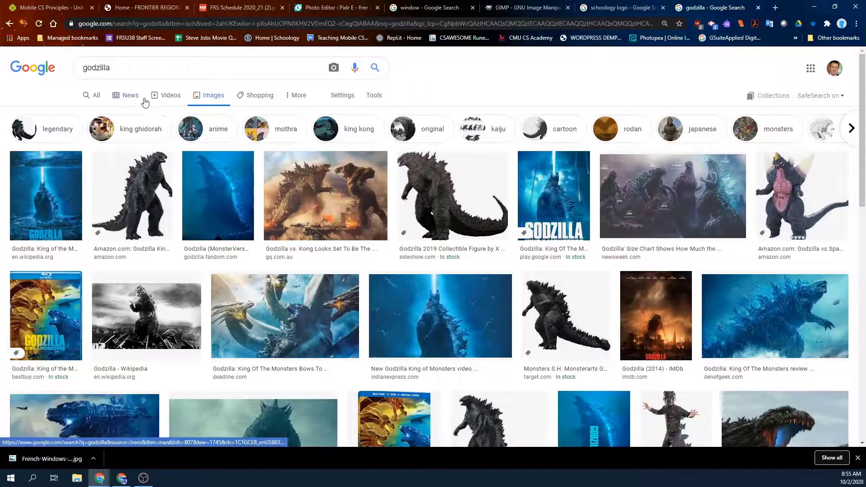
{"action": "scroll", "coordinate": [402, 226], "scroll_direction": "down", "scroll_amount": 2}
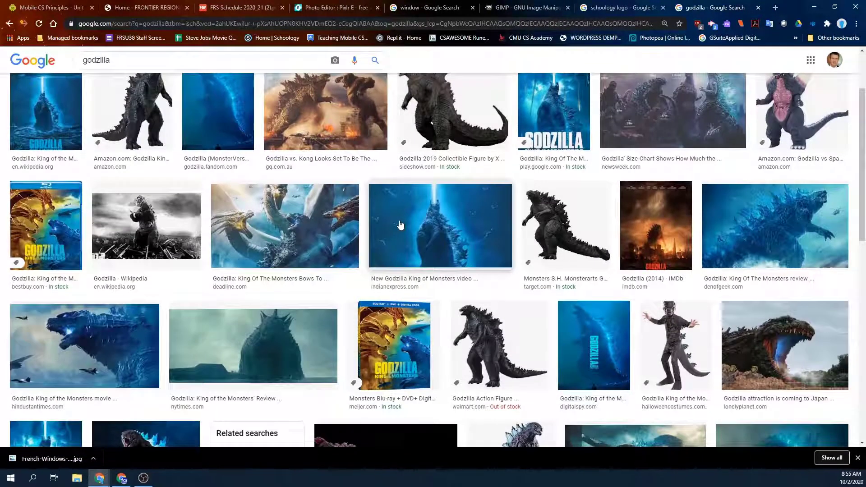
{"action": "scroll", "coordinate": [400, 224], "scroll_direction": "down", "scroll_amount": 2}
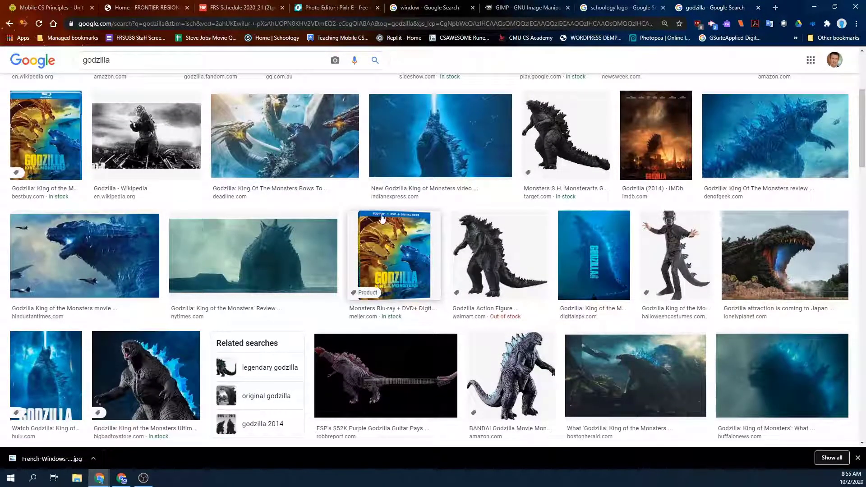
- Preview the black-and-white Wikipedia Godzilla picture and compare it with the other image results
{"action": "left_click", "coordinate": [174, 160]}
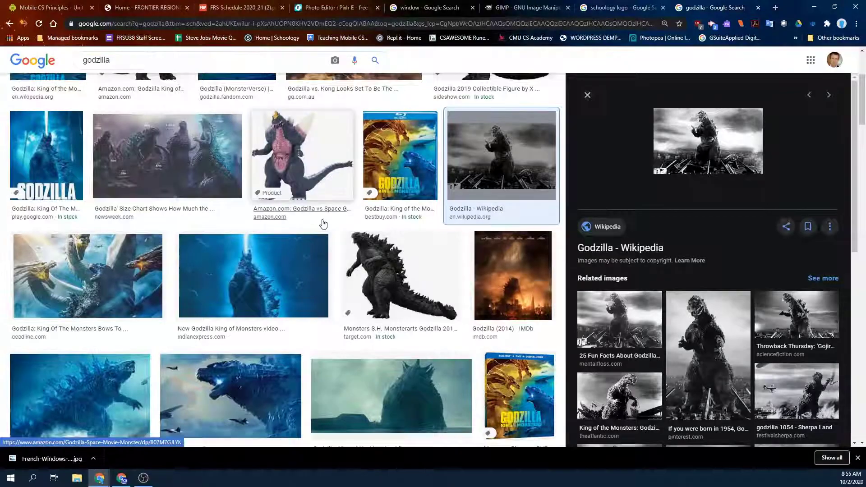
{"action": "scroll", "coordinate": [307, 207], "scroll_direction": "down", "scroll_amount": 1}
{"action": "scroll", "coordinate": [154, 140], "scroll_direction": "up", "scroll_amount": 5}
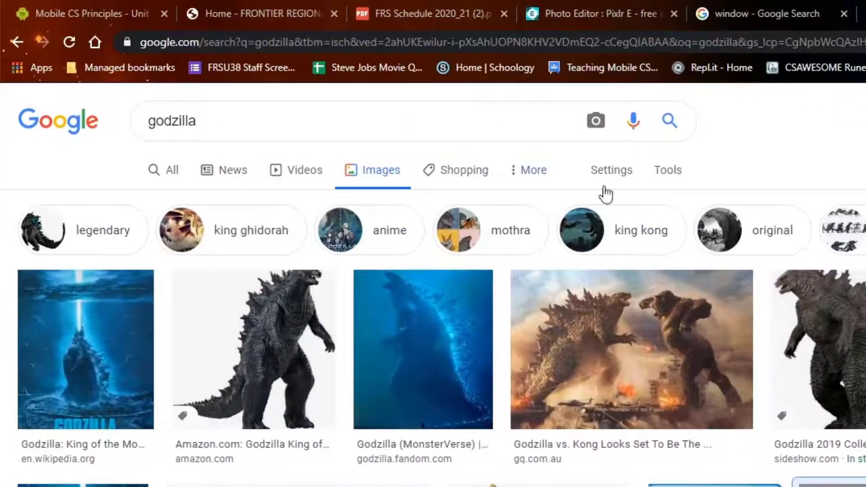
- Filter the Godzilla image results to the Large size
{"action": "left_click", "coordinate": [667, 171]}
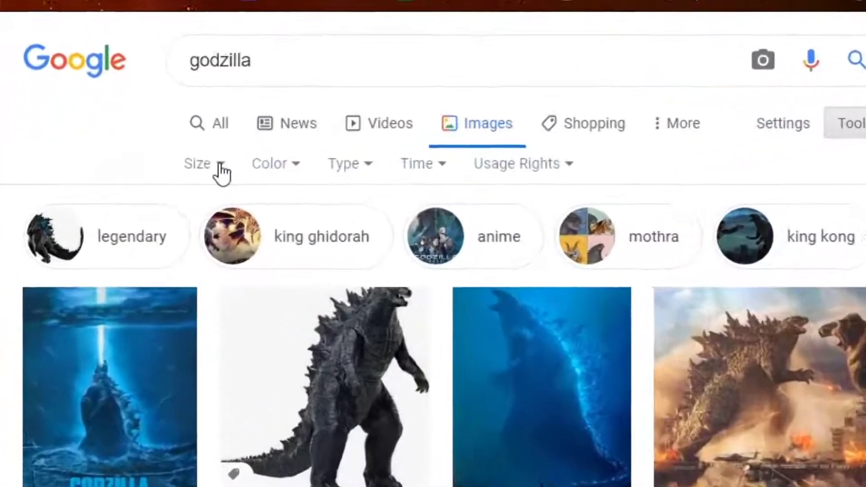
{"action": "left_click", "coordinate": [169, 197]}
{"action": "left_click", "coordinate": [215, 225]}
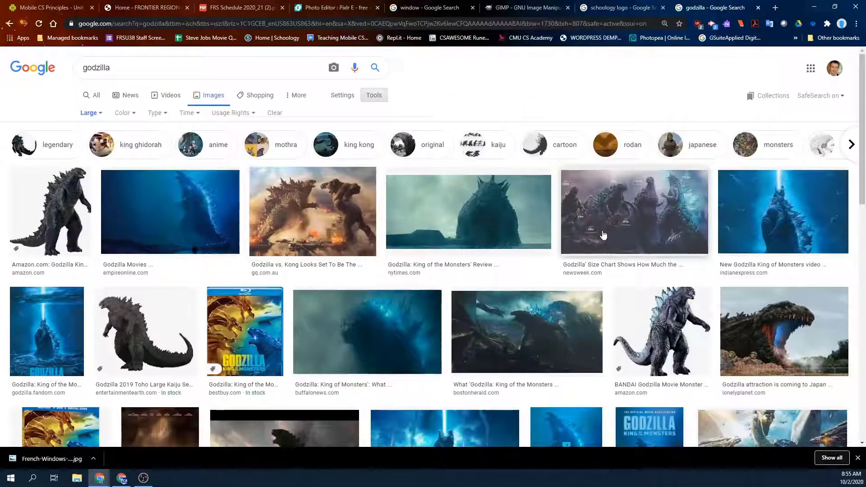
- Open the Boston Herald Godzilla picture and save it to Downloads as the JPG 0606-fea-bhr-l-godzilla
{"action": "scroll", "coordinate": [642, 233], "scroll_direction": "down", "scroll_amount": 2}
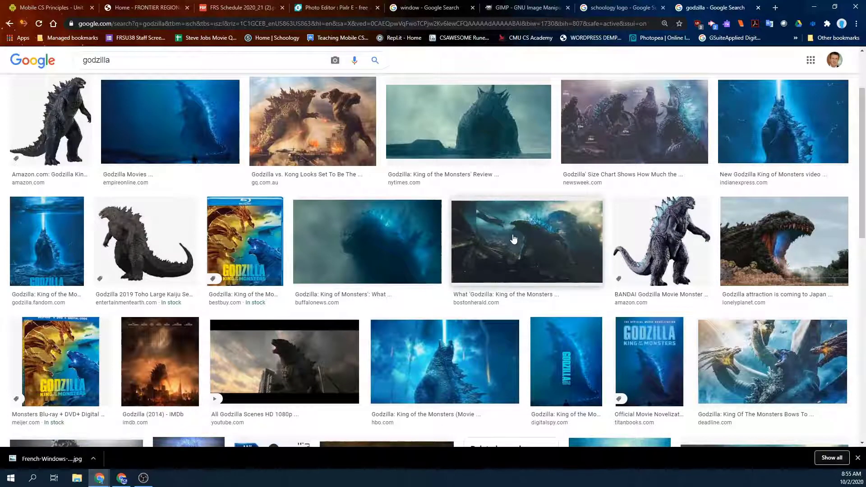
{"action": "left_click", "coordinate": [513, 240]}
{"action": "right_click", "coordinate": [641, 179]}
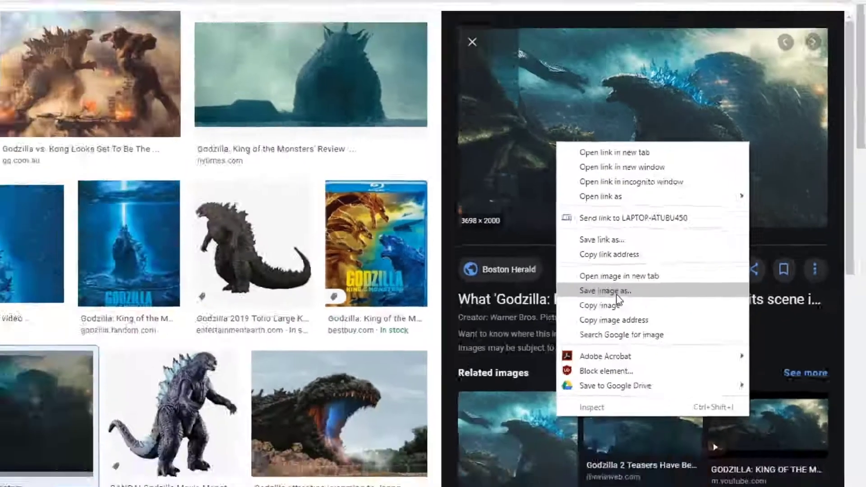
{"action": "left_click", "coordinate": [462, 335]}
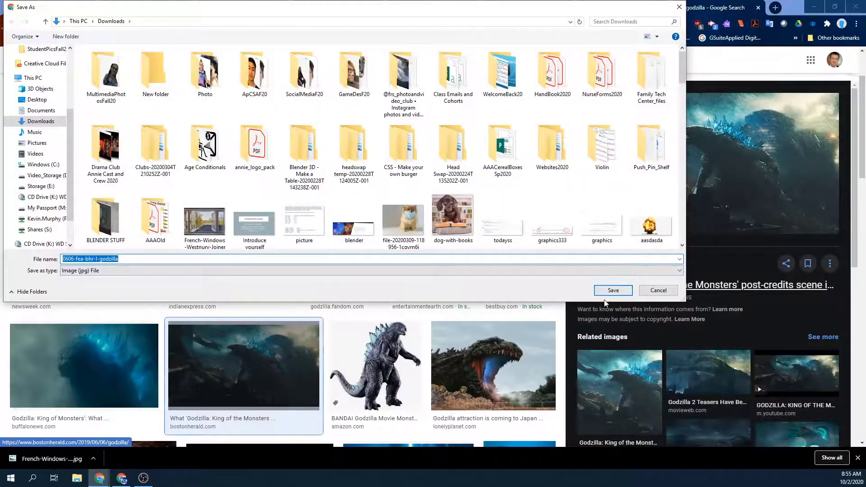
{"action": "left_click", "coordinate": [610, 291]}
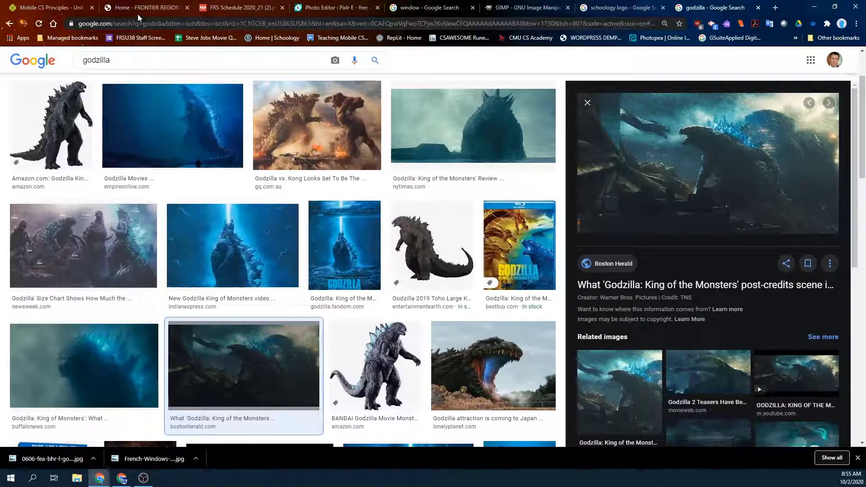
- Return to Pixlr E and add 0606-fea-bhr-l-godzilla from Downloads as an image layer above the window background
{"action": "left_click", "coordinate": [329, 8]}
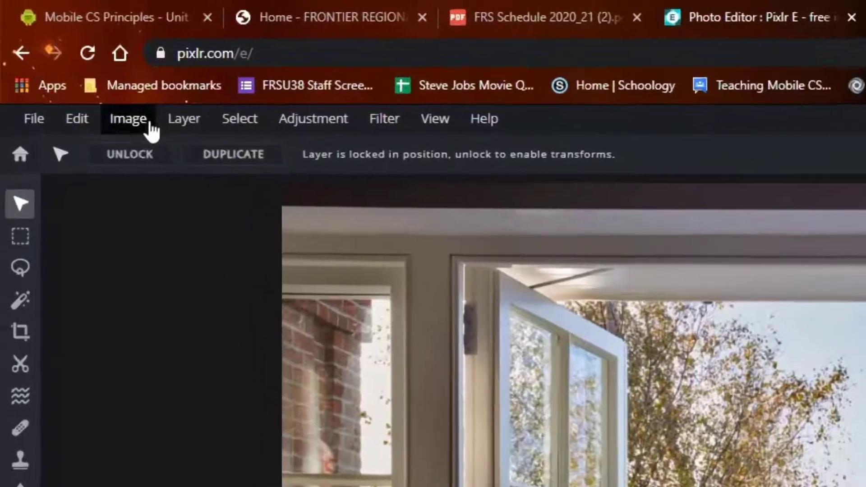
{"action": "left_click", "coordinate": [76, 54]}
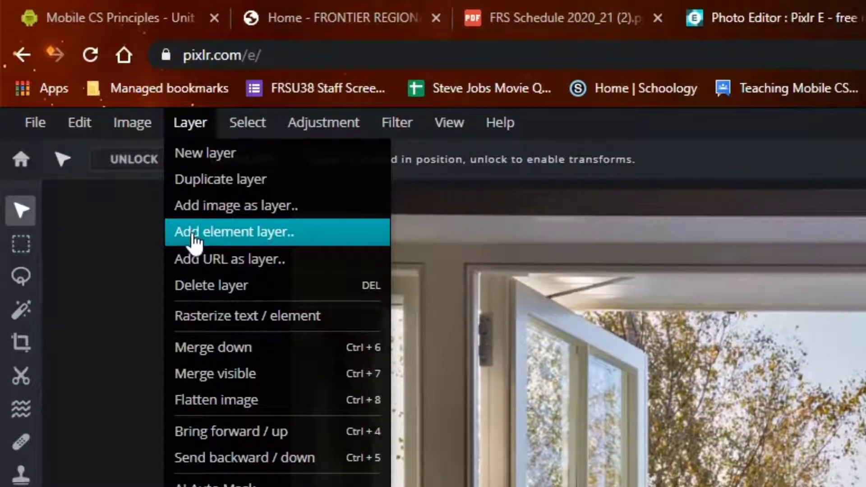
{"action": "left_click", "coordinate": [205, 208]}
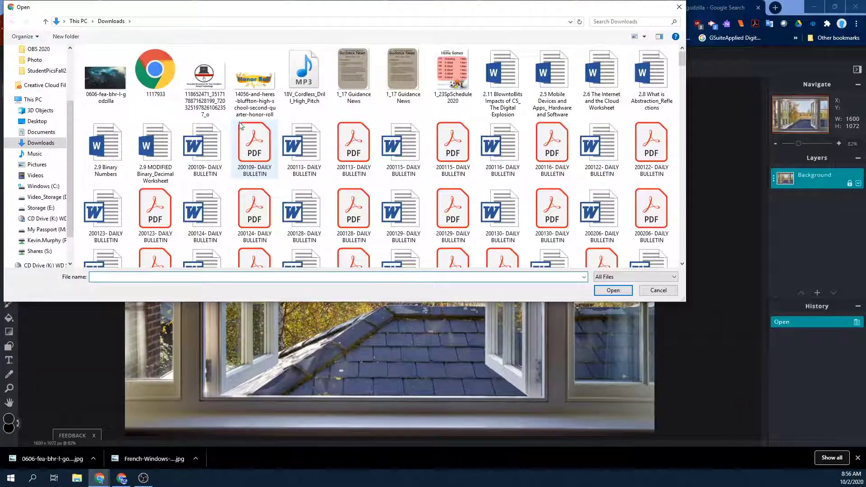
{"action": "double_click", "coordinate": [205, 223]}
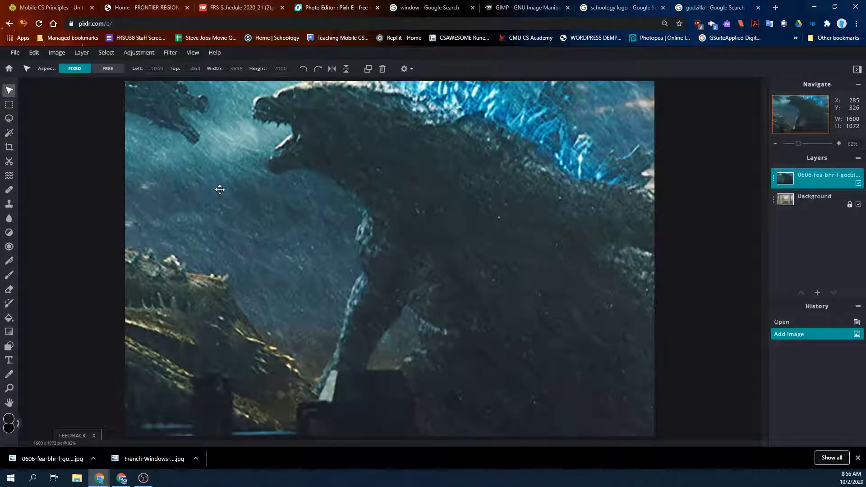
{"action": "left_click", "coordinate": [797, 201]}
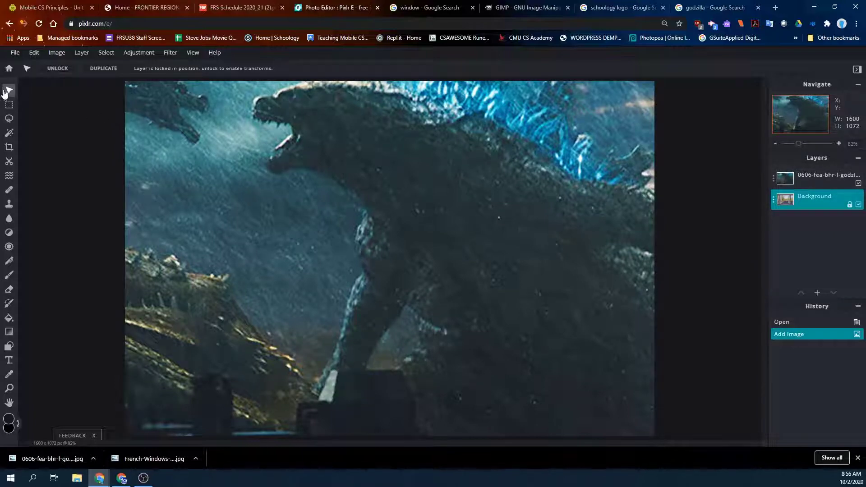
{"action": "left_click", "coordinate": [215, 160]}
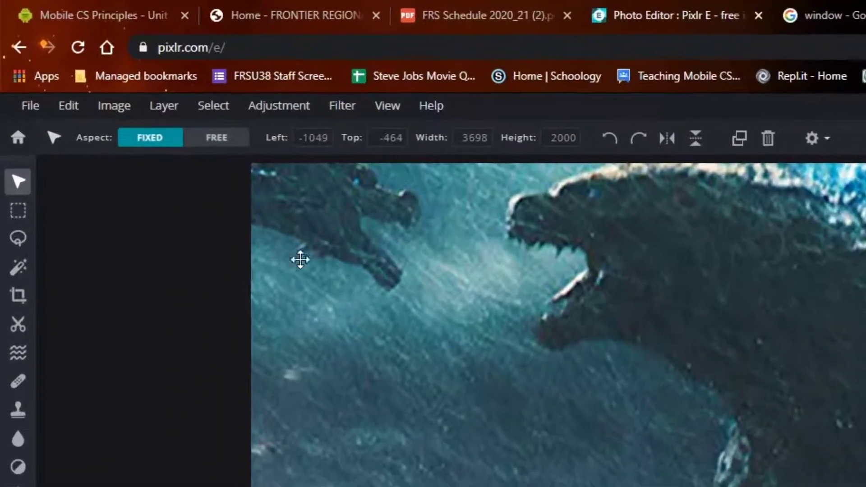
{"action": "left_click", "coordinate": [165, 111]}
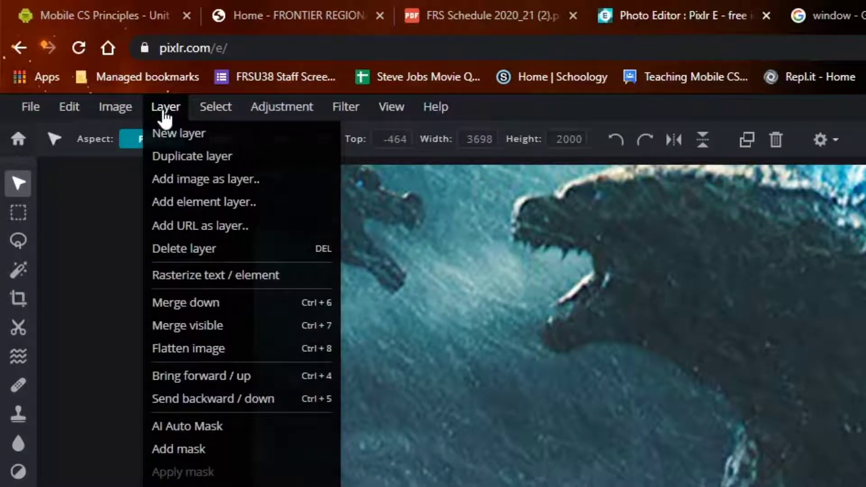
{"action": "left_click", "coordinate": [36, 109]}
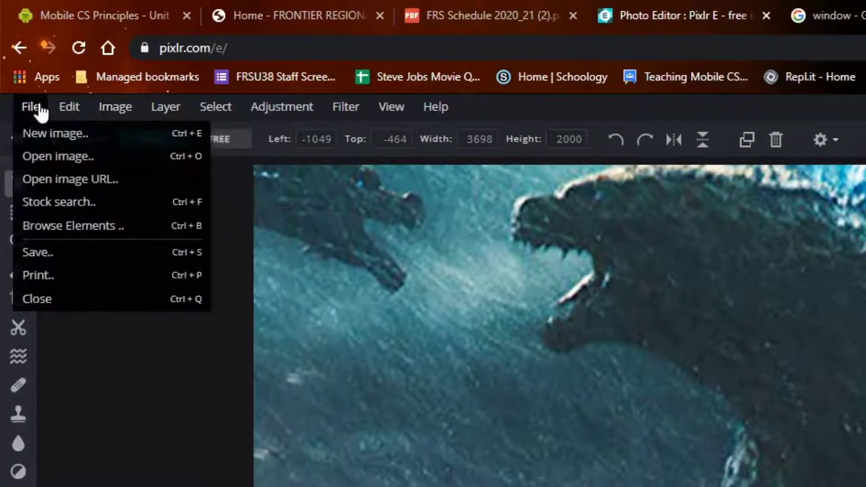
- Use Free distort or transform handles to shrink the Godzilla layer to about 1916 x 971 px and center it over the window photo
{"action": "left_click", "coordinate": [60, 109]}
{"action": "mouse_move", "coordinate": [79, 328]}
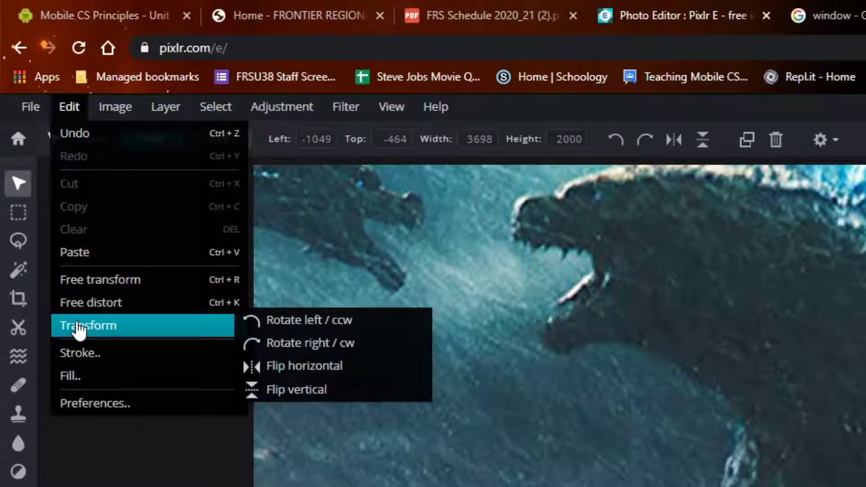
{"action": "left_click", "coordinate": [91, 301]}
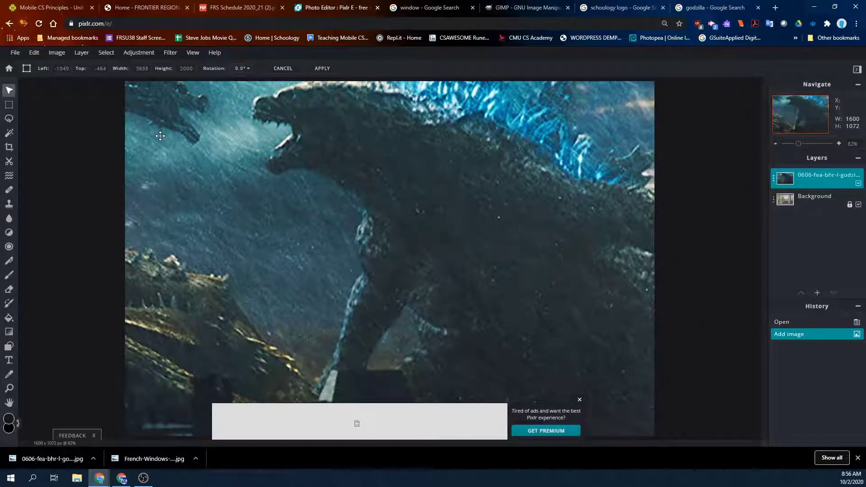
{"action": "left_click_drag", "start_coordinate": [160, 136], "coordinate": [408, 273]}
{"action": "left_click_drag", "start_coordinate": [143, 148], "coordinate": [347, 232]}
{"action": "left_click_drag", "start_coordinate": [410, 265], "coordinate": [201, 148]}
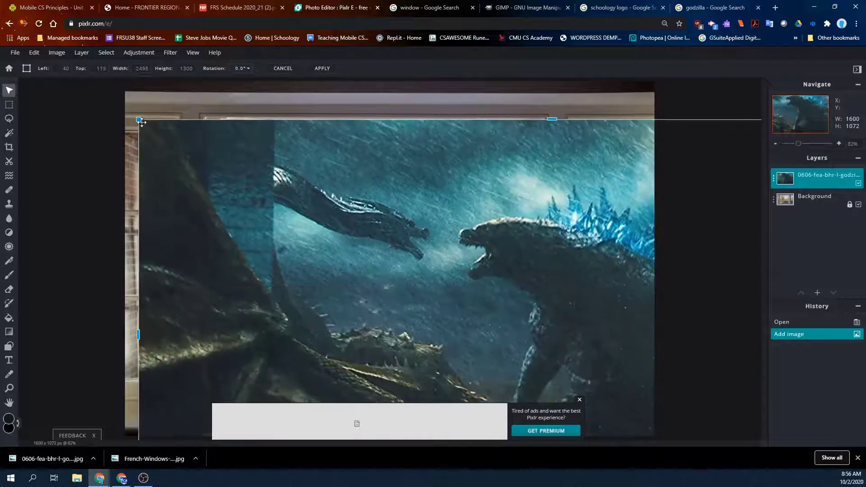
{"action": "left_click_drag", "start_coordinate": [139, 118], "coordinate": [157, 134]}
{"action": "left_click_drag", "start_coordinate": [91, 97], "coordinate": [90, 89]}
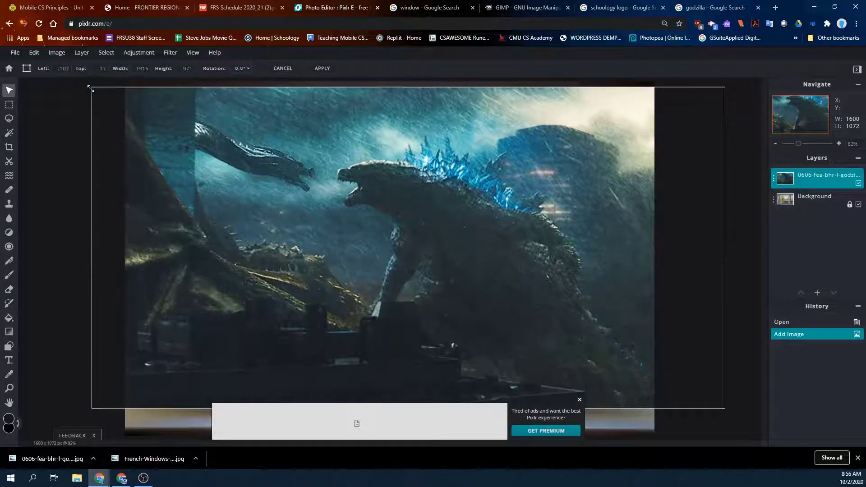
- Shift and stretch the Godzilla layer vertically until it covers the whole canvas, and apply the transform
{"action": "left_click_drag", "start_coordinate": [172, 143], "coordinate": [166, 167]}
{"action": "left_click_drag", "start_coordinate": [86, 108], "coordinate": [84, 84]}
{"action": "left_click_drag", "start_coordinate": [202, 154], "coordinate": [183, 195]}
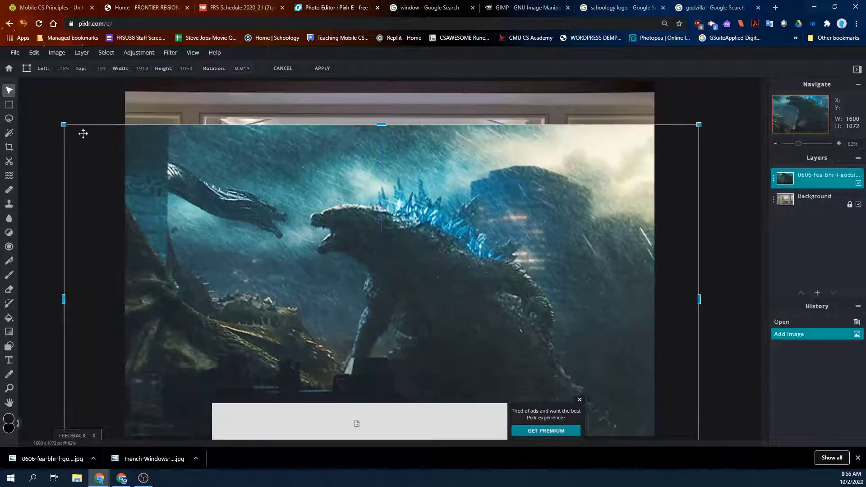
{"action": "left_click_drag", "start_coordinate": [65, 127], "coordinate": [64, 82]}
{"action": "left_click", "coordinate": [849, 206]}
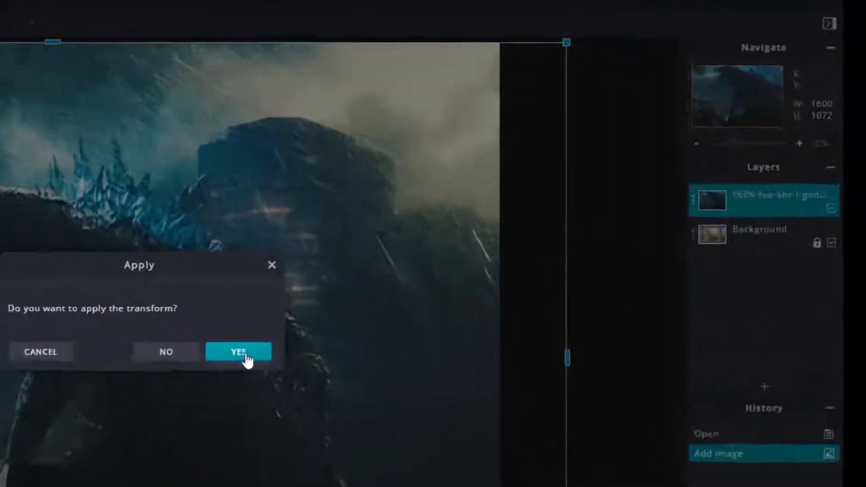
{"action": "left_click", "coordinate": [494, 270]}
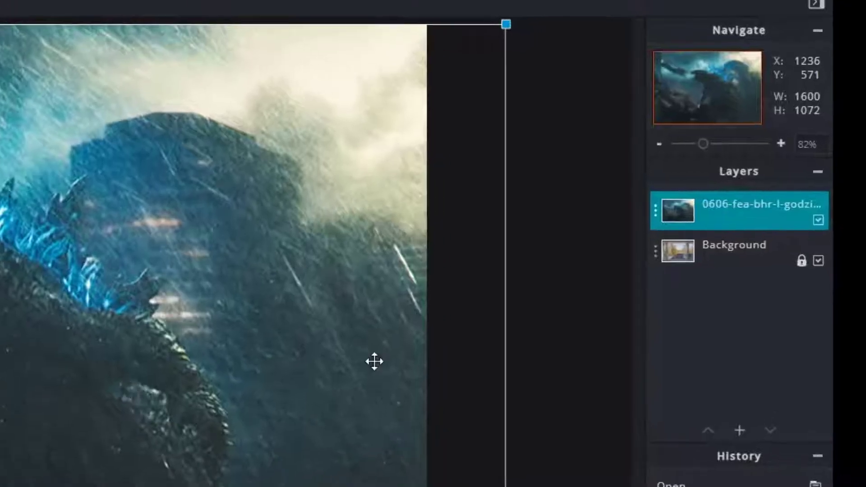
- Unlock the Background layer and move it above the Godzilla layer, and switch to the Eraser
{"action": "left_click", "coordinate": [807, 259]}
{"action": "left_click_drag", "start_coordinate": [677, 268], "coordinate": [707, 208]}
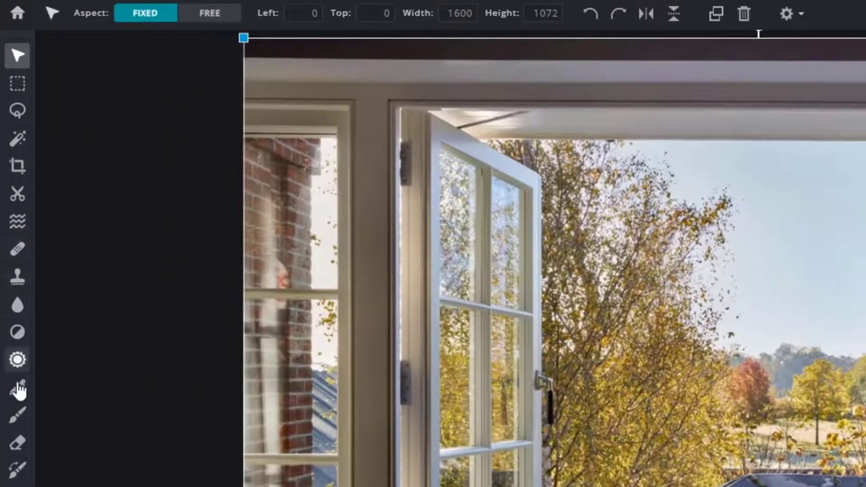
{"action": "left_click", "coordinate": [17, 442]}
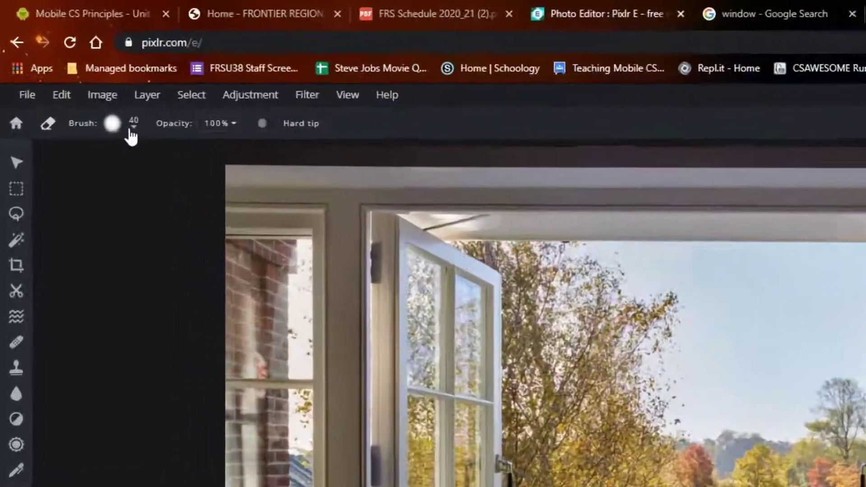
- Try erasing the view through the open window with a 705 px Eraser brush, and undo the stroke
{"action": "left_click", "coordinate": [62, 68]}
{"action": "left_click_drag", "start_coordinate": [68, 97], "coordinate": [100, 101]}
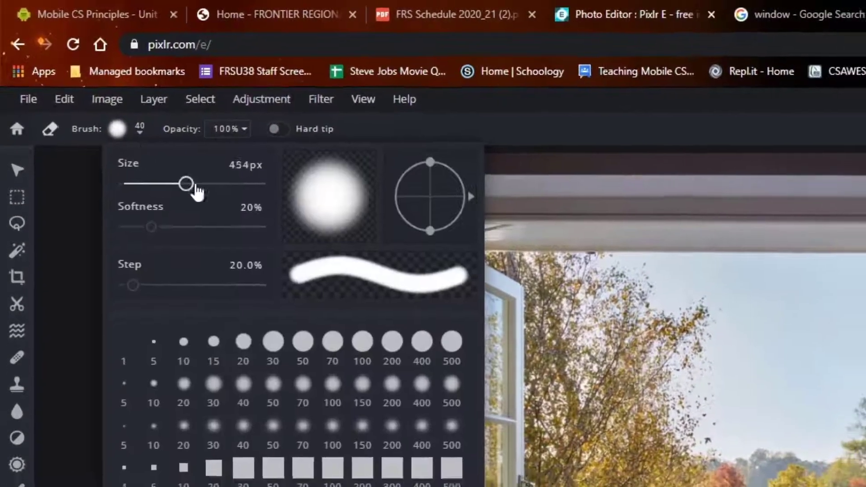
{"action": "left_click_drag", "start_coordinate": [188, 185], "coordinate": [224, 185]}
{"action": "left_click", "coordinate": [742, 390]}
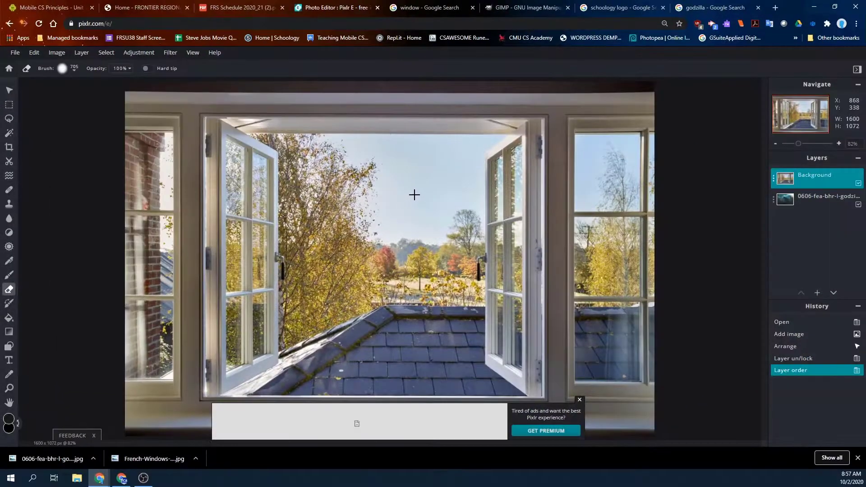
{"action": "left_click", "coordinate": [414, 198]}
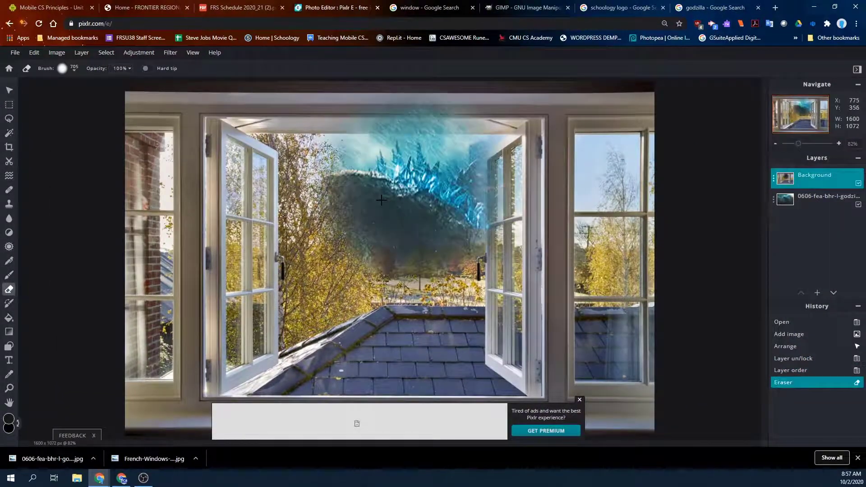
{"action": "key", "text": "ctrl+z"}
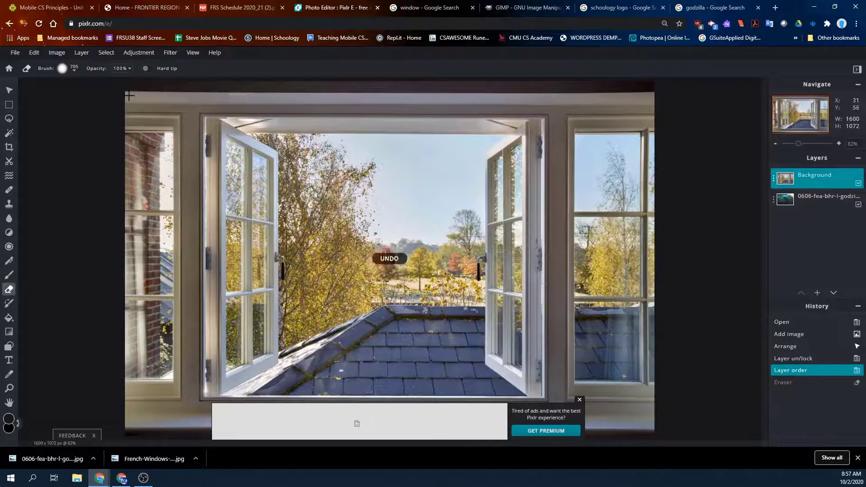
- Set the Eraser brush to 253 px and erase the middle of the open window's view to reveal Godzilla
{"action": "left_click", "coordinate": [74, 69]}
{"action": "left_click", "coordinate": [84, 97]}
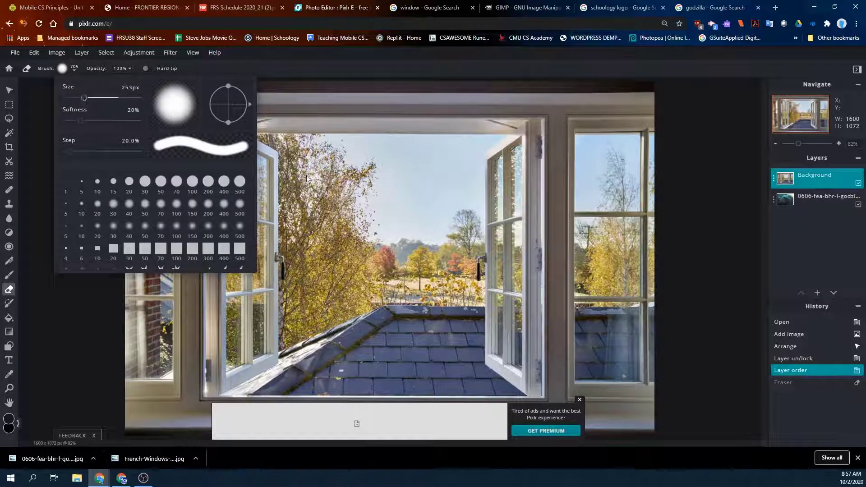
{"action": "left_click", "coordinate": [388, 190]}
{"action": "mouse_move", "coordinate": [395, 190]}
{"action": "left_mouse_down"}
{"action": "mouse_move", "coordinate": [403, 226]}
{"action": "mouse_move", "coordinate": [378, 228]}
{"action": "mouse_move", "coordinate": [355, 206]}
{"action": "mouse_move", "coordinate": [342, 217]}
{"action": "mouse_move", "coordinate": [348, 305]}
{"action": "mouse_move", "coordinate": [331, 313]}
{"action": "mouse_move", "coordinate": [317, 362]}
{"action": "mouse_move", "coordinate": [352, 360]}
{"action": "mouse_move", "coordinate": [404, 306]}
{"action": "mouse_move", "coordinate": [383, 230]}
{"action": "mouse_move", "coordinate": [388, 180]}
{"action": "left_mouse_up"}
{"action": "mouse_move", "coordinate": [348, 179]}
{"action": "left_mouse_down"}
{"action": "mouse_move", "coordinate": [395, 181]}
{"action": "mouse_move", "coordinate": [424, 200]}
{"action": "mouse_move", "coordinate": [432, 353]}
{"action": "mouse_move", "coordinate": [407, 201]}
{"action": "mouse_move", "coordinate": [366, 174]}
{"action": "mouse_move", "coordinate": [336, 169]}
{"action": "mouse_move", "coordinate": [319, 195]}
{"action": "mouse_move", "coordinate": [321, 292]}
{"action": "mouse_move", "coordinate": [333, 321]}
{"action": "mouse_move", "coordinate": [430, 351]}
{"action": "mouse_move", "coordinate": [393, 355]}
{"action": "mouse_move", "coordinate": [417, 353]}
{"action": "mouse_move", "coordinate": [443, 205]}
{"action": "mouse_move", "coordinate": [443, 154]}
{"action": "mouse_move", "coordinate": [370, 165]}
{"action": "mouse_move", "coordinate": [399, 163]}
{"action": "mouse_move", "coordinate": [369, 216]}
{"action": "mouse_move", "coordinate": [388, 241]}
{"action": "mouse_move", "coordinate": [388, 222]}
{"action": "mouse_move", "coordinate": [339, 185]}
{"action": "mouse_move", "coordinate": [340, 259]}
{"action": "mouse_move", "coordinate": [364, 328]}
{"action": "mouse_move", "coordinate": [397, 305]}
{"action": "mouse_move", "coordinate": [399, 257]}
{"action": "mouse_move", "coordinate": [419, 263]}
{"action": "mouse_move", "coordinate": [433, 321]}
{"action": "mouse_move", "coordinate": [435, 180]}
{"action": "left_mouse_up"}
{"action": "key", "text": "ctrl+z"}
- Set the Eraser brush to 91 px and erase the sky above Godzilla along the upper edge of the open window
{"action": "left_click", "coordinate": [74, 70]}
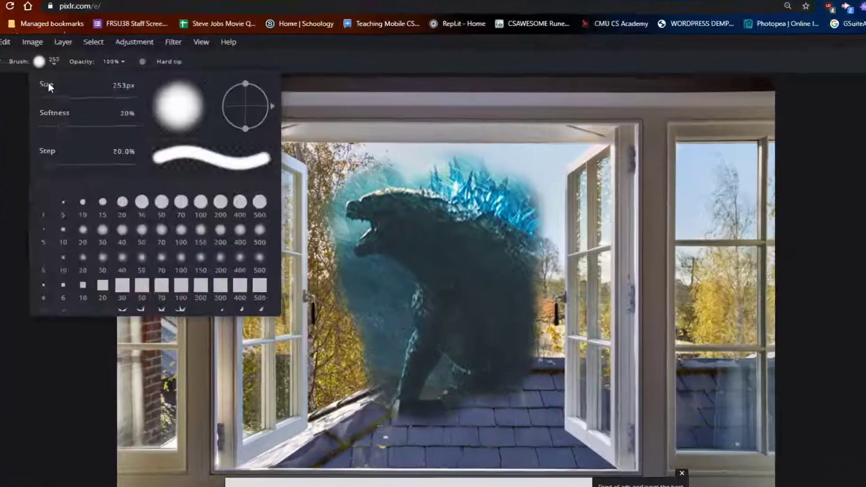
{"action": "left_click_drag", "start_coordinate": [74, 96], "coordinate": [72, 97]}
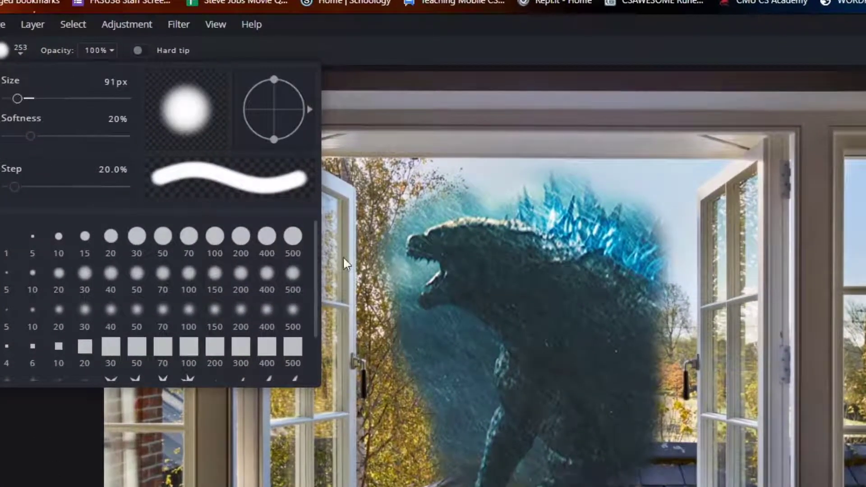
{"action": "left_click", "coordinate": [343, 260]}
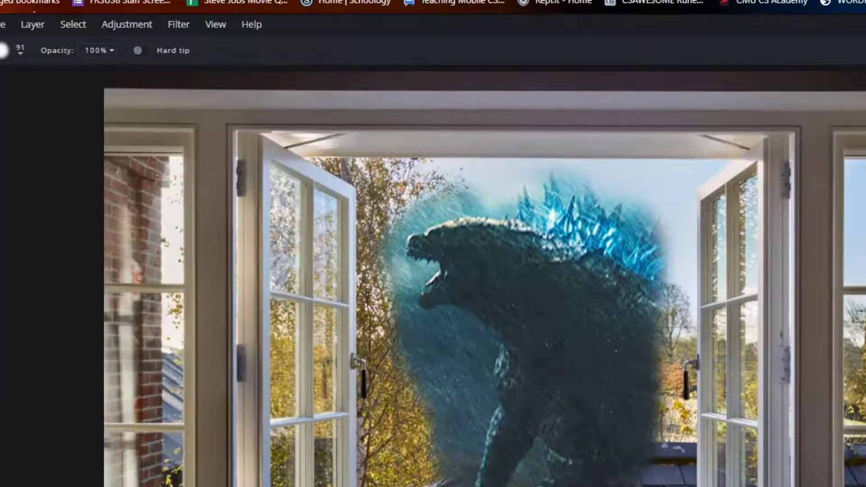
{"action": "scroll", "coordinate": [406, 157], "scroll_direction": "up", "scroll_amount": 3}
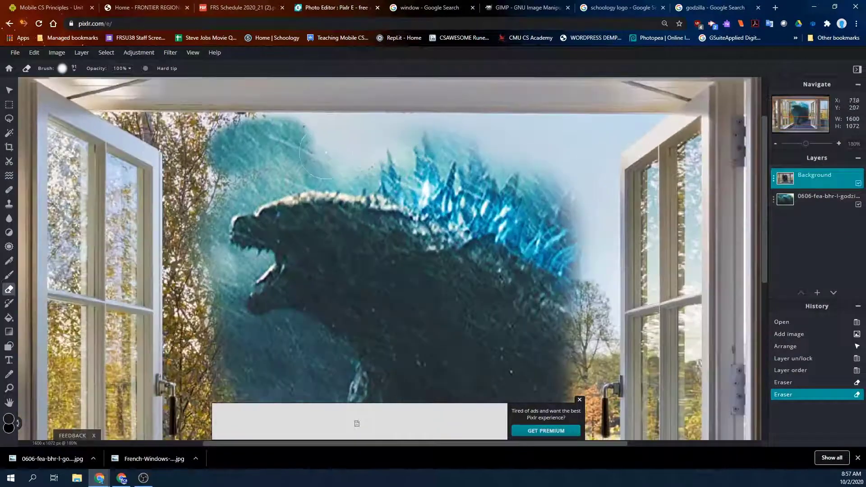
{"action": "left_click_drag", "start_coordinate": [204, 138], "coordinate": [201, 137]}
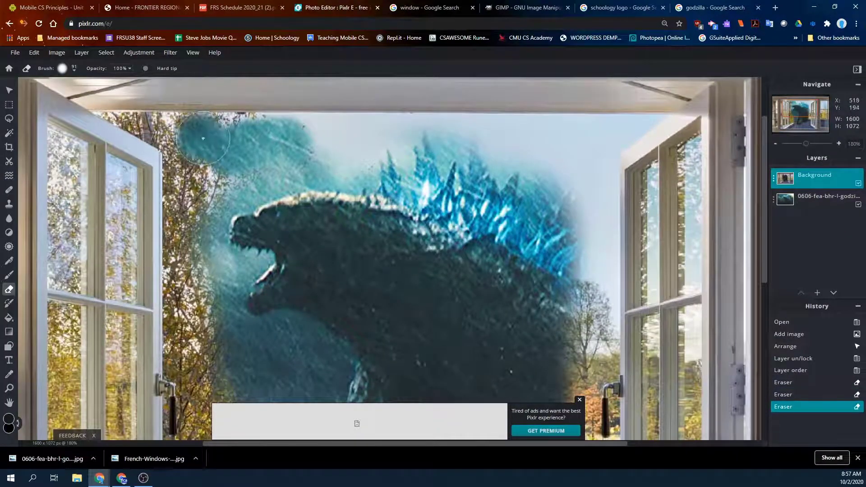
{"action": "mouse_move", "coordinate": [463, 150]}
{"action": "left_mouse_down"}
{"action": "mouse_move", "coordinate": [565, 142]}
{"action": "mouse_move", "coordinate": [591, 155]}
{"action": "left_mouse_up"}
- Erase the remaining scenery between Godzilla's back and the right-hand open casement, down to the roof
{"action": "scroll", "coordinate": [522, 342], "scroll_direction": "down", "scroll_amount": 3}
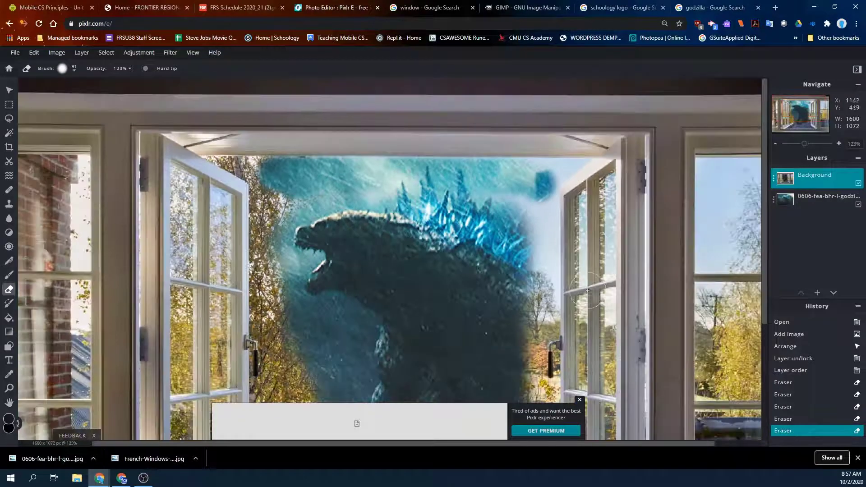
{"action": "scroll", "coordinate": [523, 341], "scroll_direction": "down", "scroll_amount": 1}
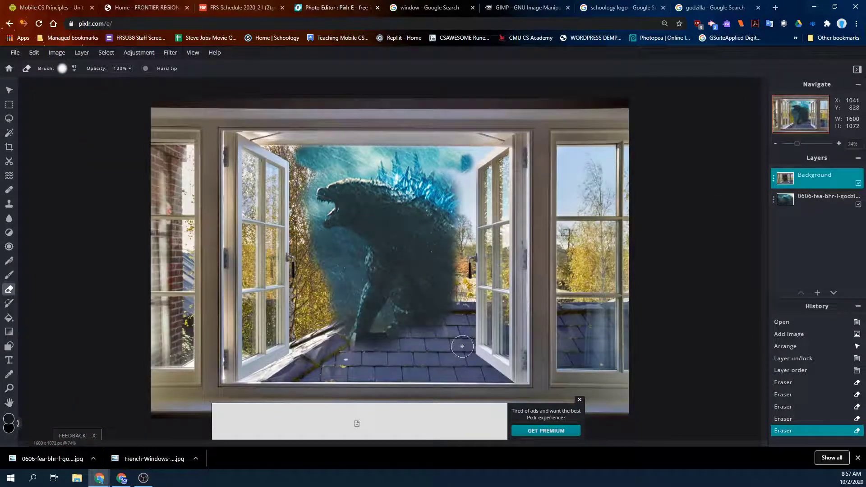
{"action": "left_click_drag", "start_coordinate": [464, 346], "coordinate": [464, 346]}
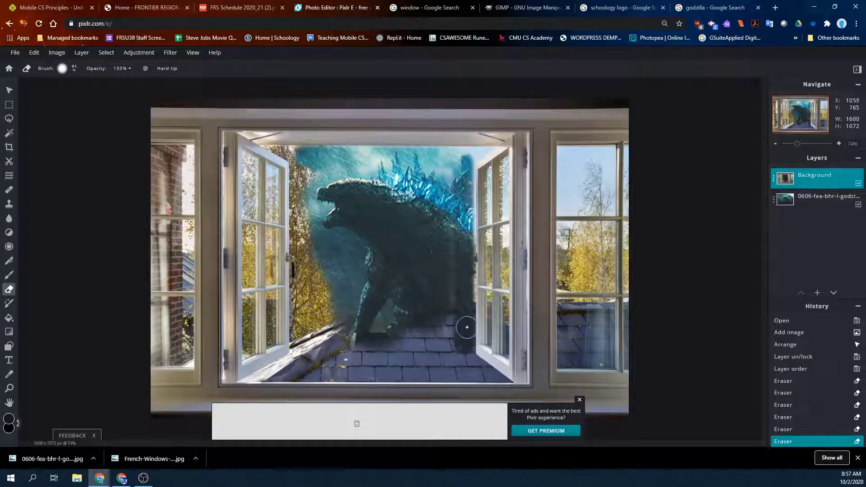
{"action": "scroll", "coordinate": [466, 332], "scroll_direction": "up", "scroll_amount": 3}
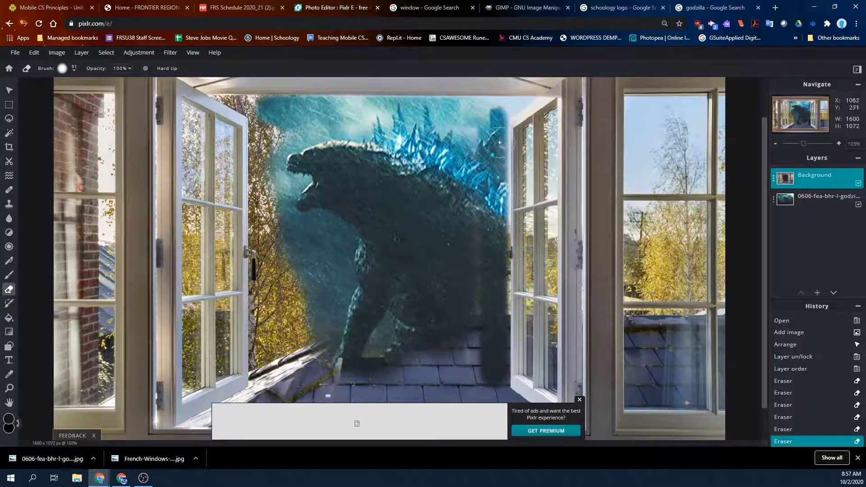
{"action": "left_click_drag", "start_coordinate": [492, 130], "coordinate": [493, 130]}
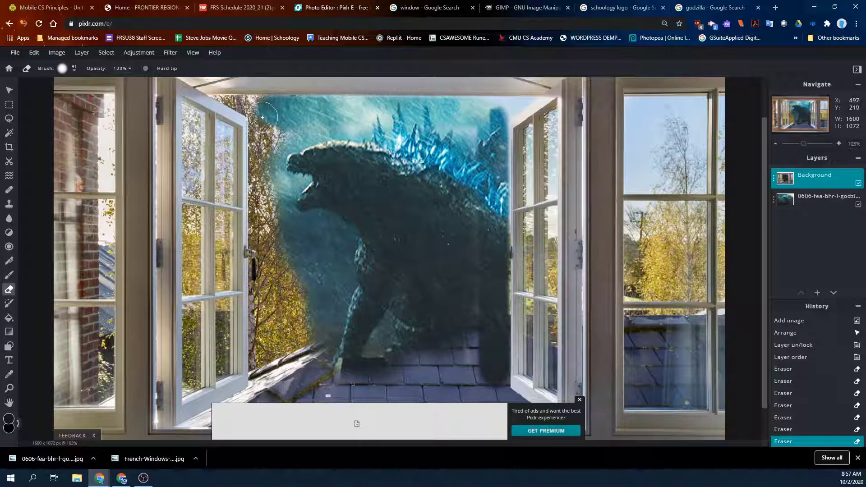
- Erase the trees between Godzilla and the left-hand open casement, down to the roof edge
{"action": "left_click_drag", "start_coordinate": [264, 116], "coordinate": [265, 118]}
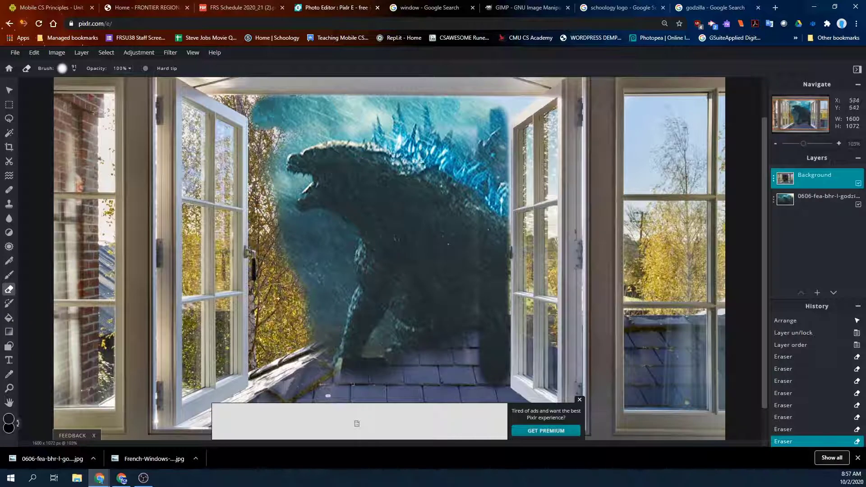
{"action": "left_click", "coordinate": [263, 372], "text": "shift"}
{"action": "left_click", "coordinate": [325, 336], "text": "shift"}
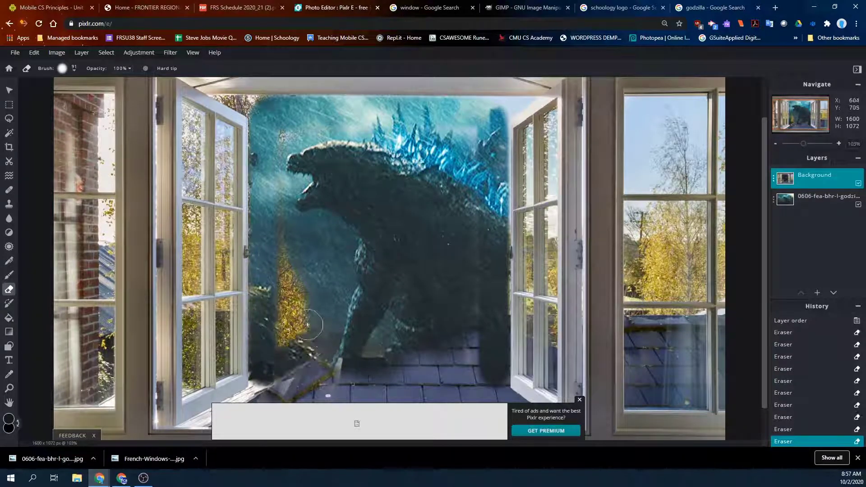
{"action": "left_click", "coordinate": [275, 236], "text": "shift"}
{"action": "left_click", "coordinate": [277, 335], "text": "shift"}
{"action": "left_click", "coordinate": [301, 332], "text": "shift"}
{"action": "left_click", "coordinate": [290, 299], "text": "shift"}
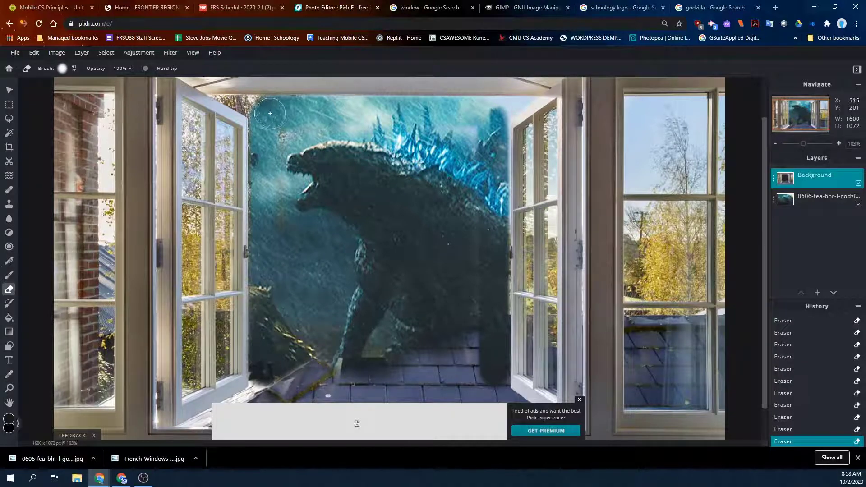
- Clear the upper and middle panes of the far-left window on the Background layer using rectangular marquee selections
{"action": "left_click_drag", "start_coordinate": [72, 112], "coordinate": [102, 182]}
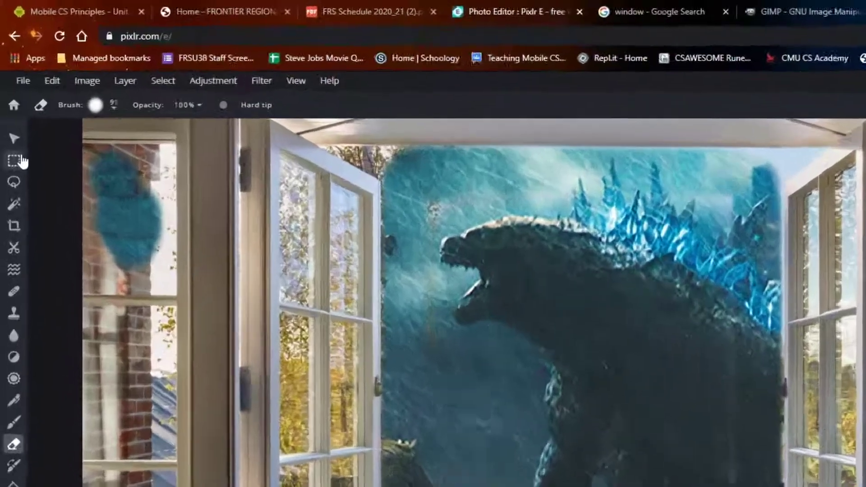
{"action": "key", "text": "m"}
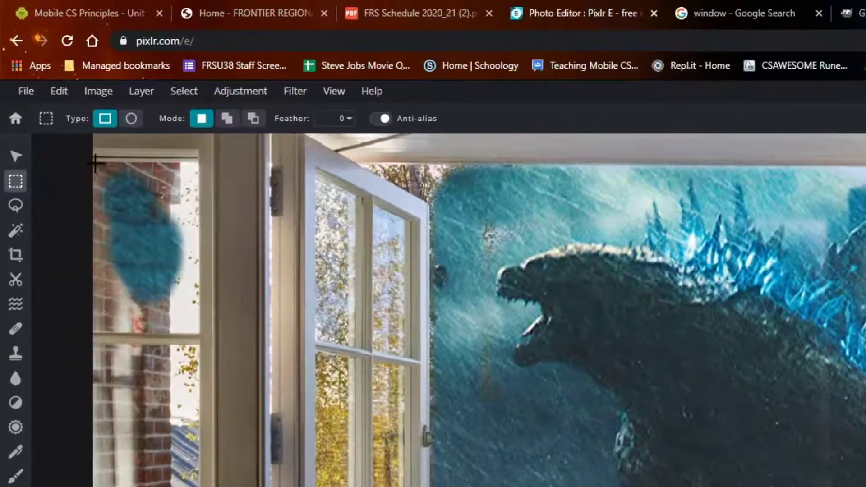
{"action": "left_click_drag", "start_coordinate": [95, 162], "coordinate": [200, 332]}
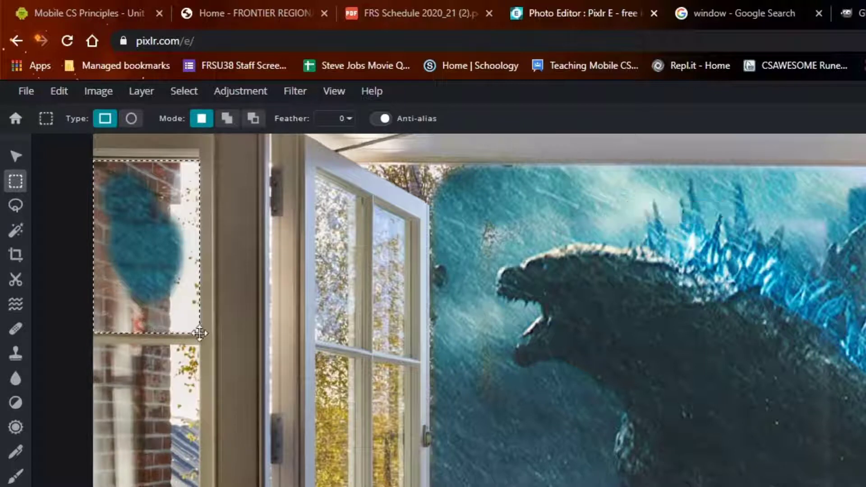
{"action": "key", "text": "Delete"}
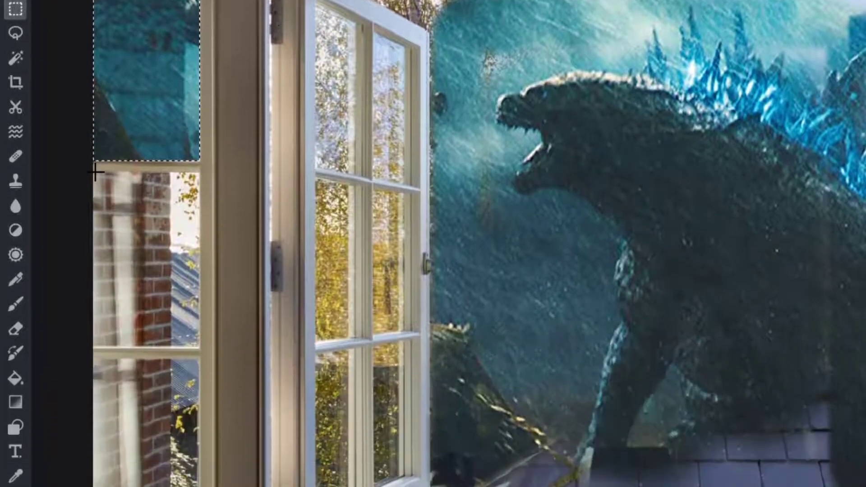
{"action": "left_click_drag", "start_coordinate": [95, 172], "coordinate": [197, 347]}
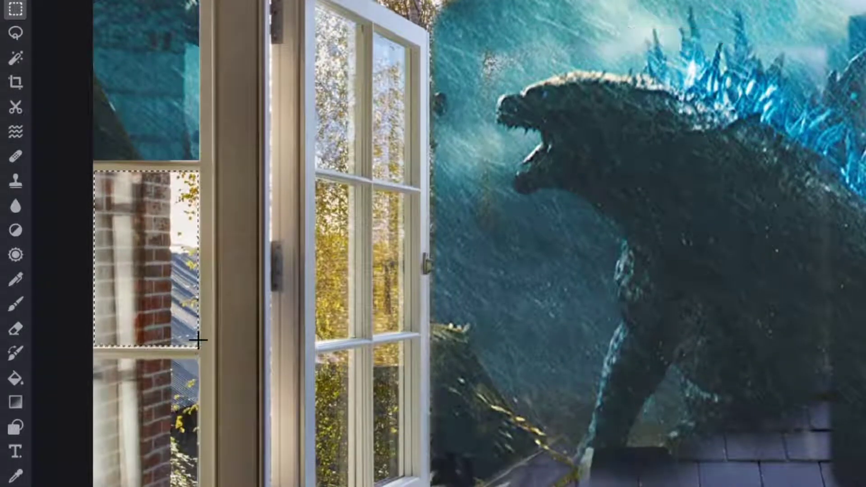
{"action": "key", "text": "Delete"}
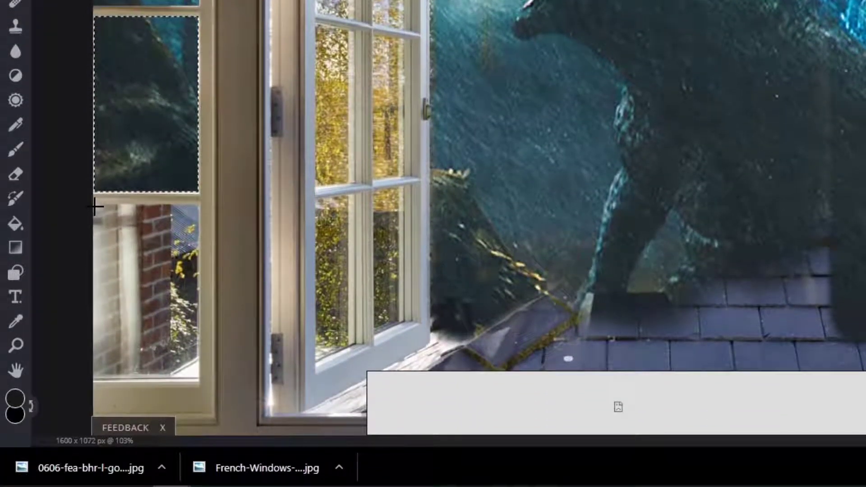
- Clear the lower pane of the far-left window and the upper pane of the far-right window using rectangular marquee selections
{"action": "left_click_drag", "start_coordinate": [94, 206], "coordinate": [201, 382]}
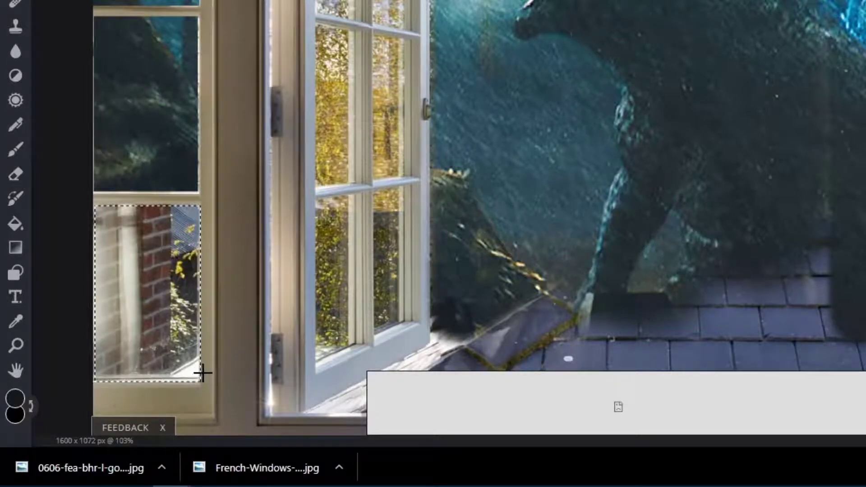
{"action": "key", "text": "Delete"}
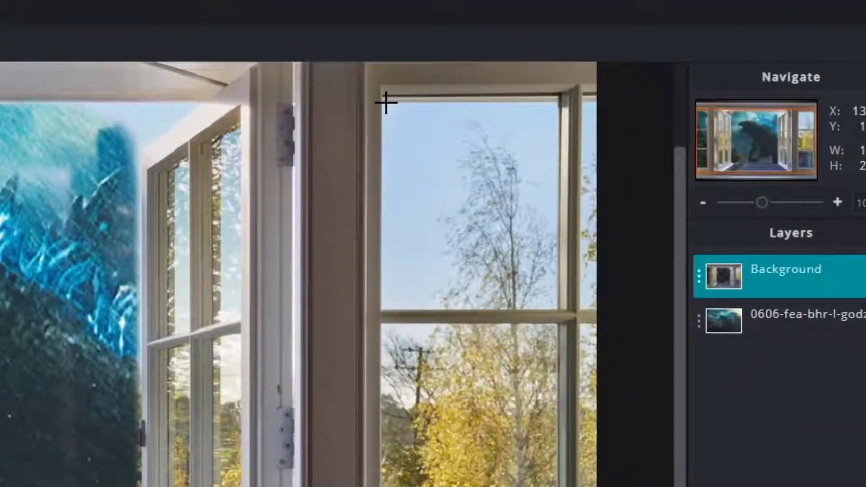
{"action": "left_click_drag", "start_coordinate": [386, 103], "coordinate": [555, 309]}
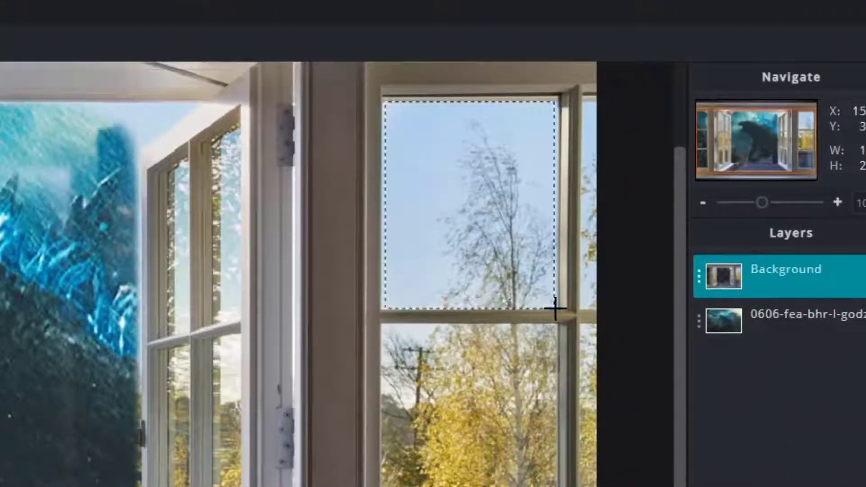
{"action": "scroll", "coordinate": [545, 294], "scroll_direction": "up", "scroll_amount": 1}
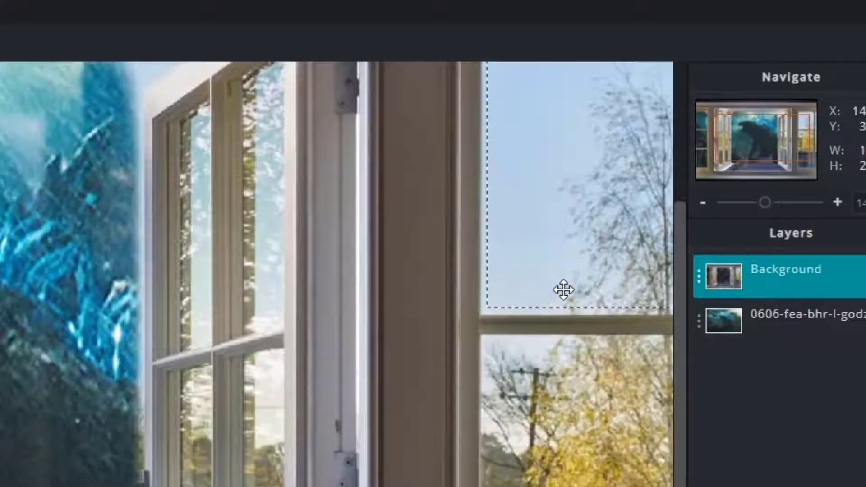
{"action": "scroll", "coordinate": [561, 290], "scroll_direction": "up", "scroll_amount": 3}
{"action": "scroll", "coordinate": [540, 289], "scroll_direction": "down", "scroll_amount": 5}
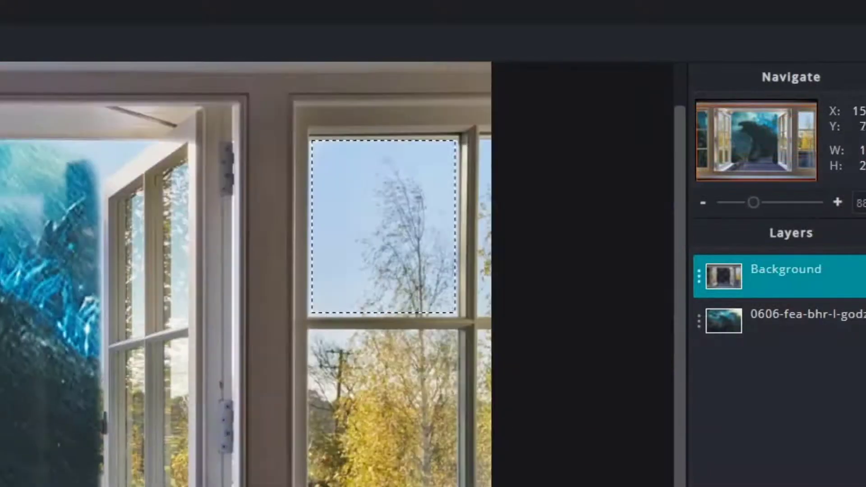
{"action": "scroll", "coordinate": [535, 213], "scroll_direction": "up", "scroll_amount": 1}
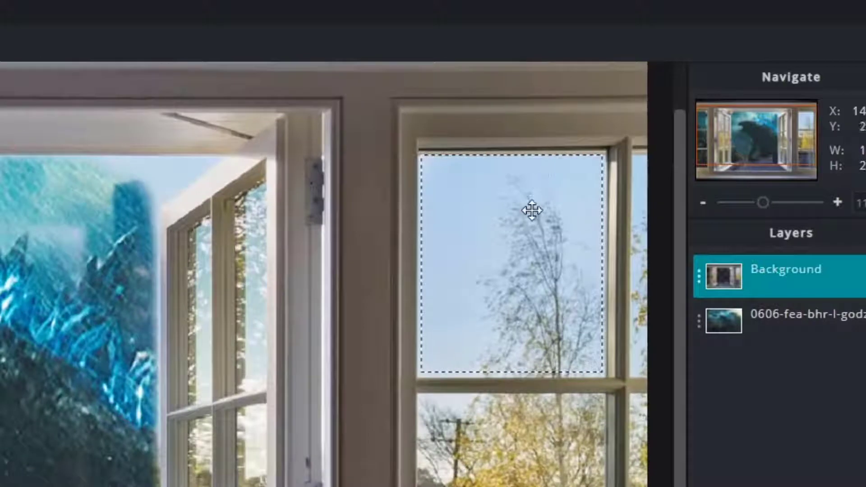
{"action": "left_click_drag", "start_coordinate": [434, 180], "coordinate": [434, 177]}
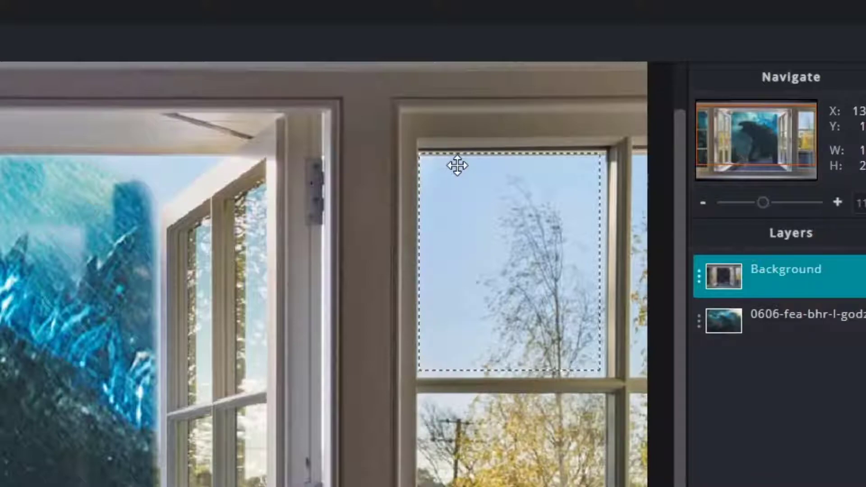
{"action": "key", "text": "Delete"}
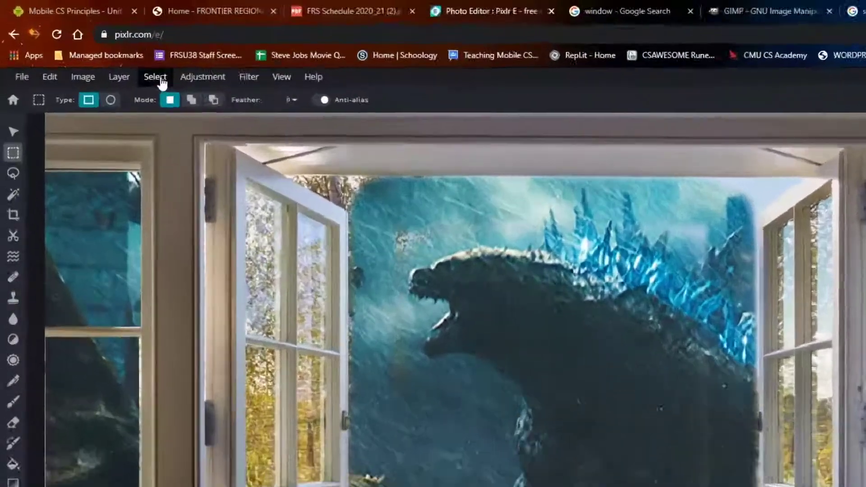
- Deselect and erase the leftover sky strips along the lower and right edges of the far-right window's upper pane
{"action": "left_click", "coordinate": [108, 48]}
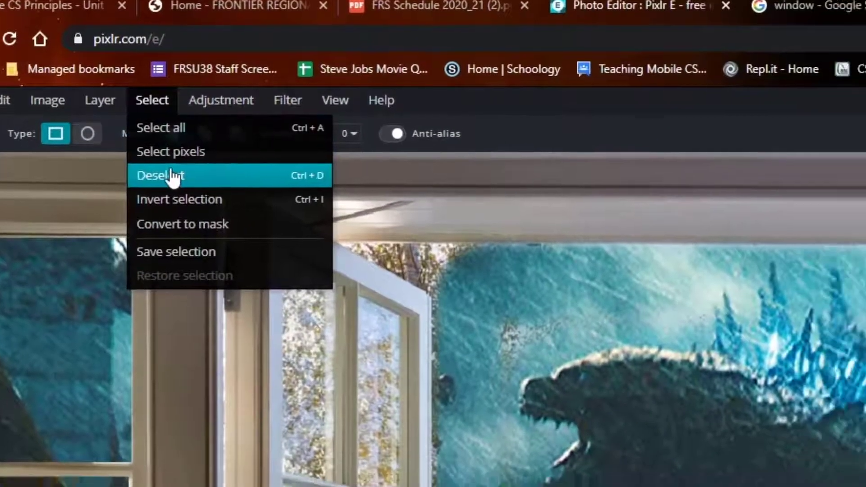
{"action": "left_click", "coordinate": [233, 186]}
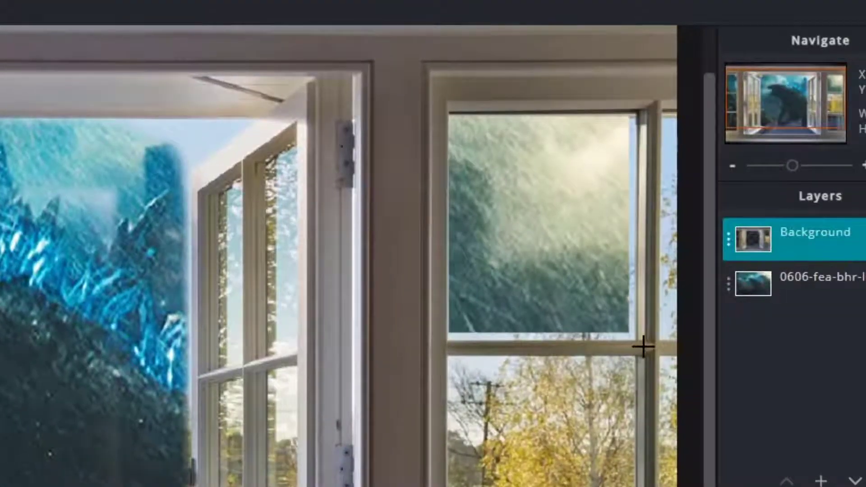
{"action": "scroll", "coordinate": [638, 347], "scroll_direction": "up", "scroll_amount": 5}
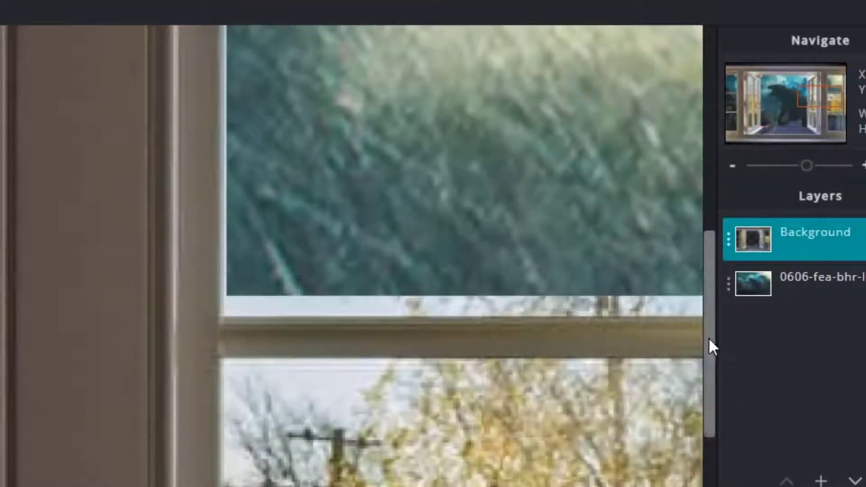
{"action": "scroll", "coordinate": [651, 332], "scroll_direction": "down", "scroll_amount": 3}
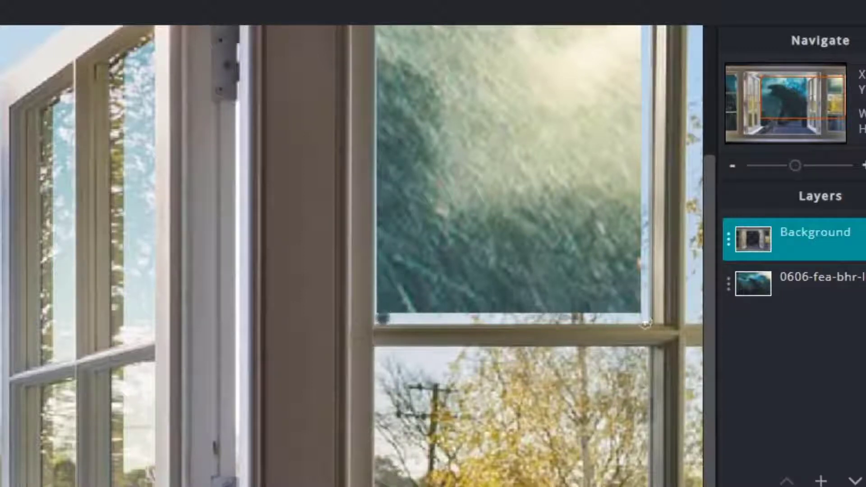
{"action": "left_click_drag", "start_coordinate": [646, 318], "coordinate": [640, 315]}
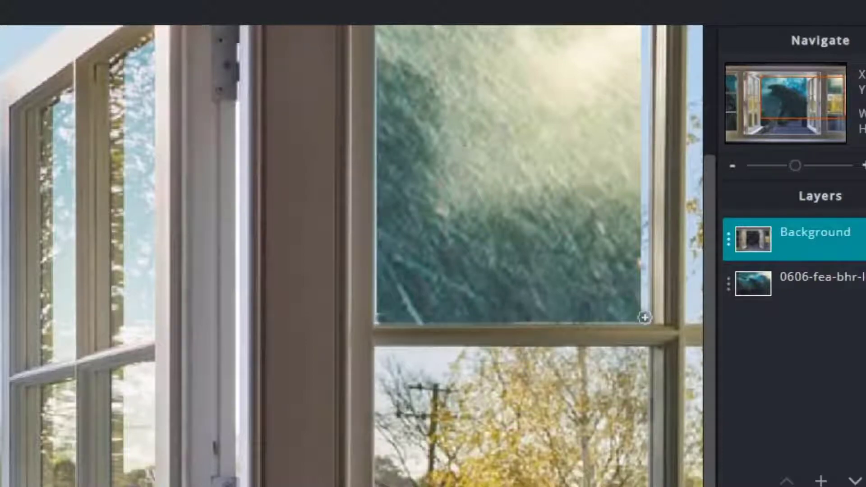
{"action": "scroll", "coordinate": [636, 293], "scroll_direction": "up", "scroll_amount": 3}
{"action": "scroll", "coordinate": [632, 264], "scroll_direction": "down", "scroll_amount": 5}
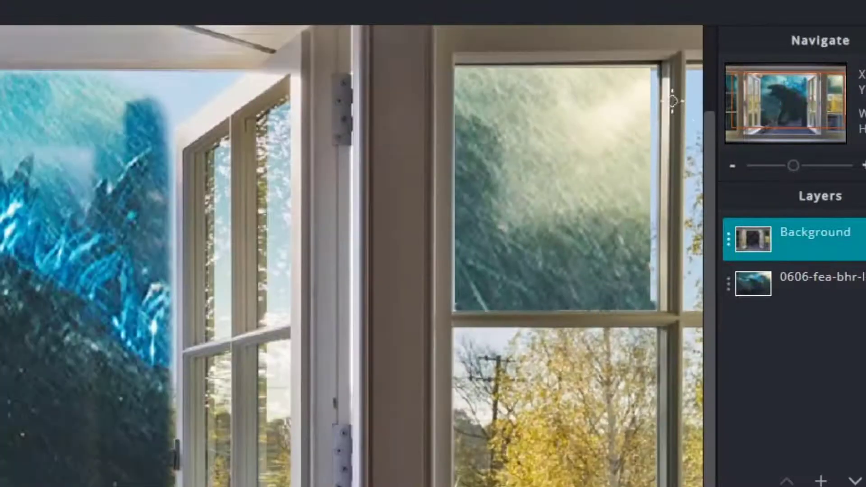
{"action": "left_click_drag", "start_coordinate": [653, 85], "coordinate": [654, 301]}
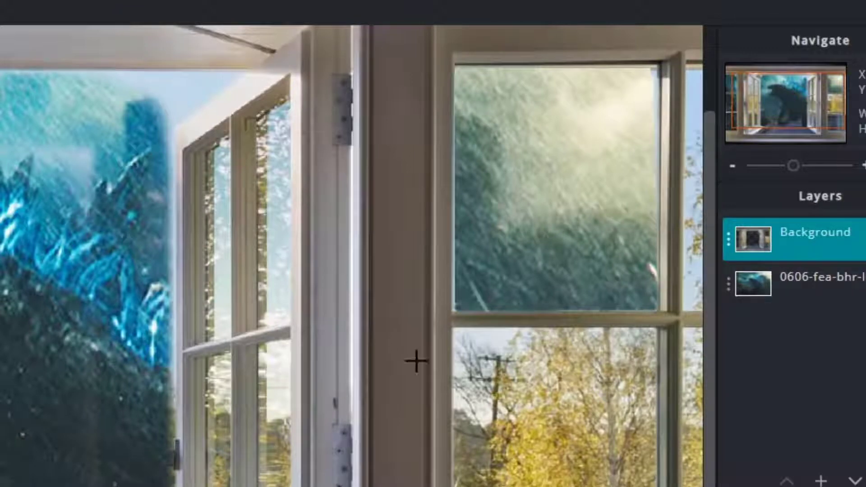
- Clear the middle pane of the far-right window on the Background layer using a rectangular marquee selection
{"action": "left_click_drag", "start_coordinate": [452, 330], "coordinate": [664, 486]}
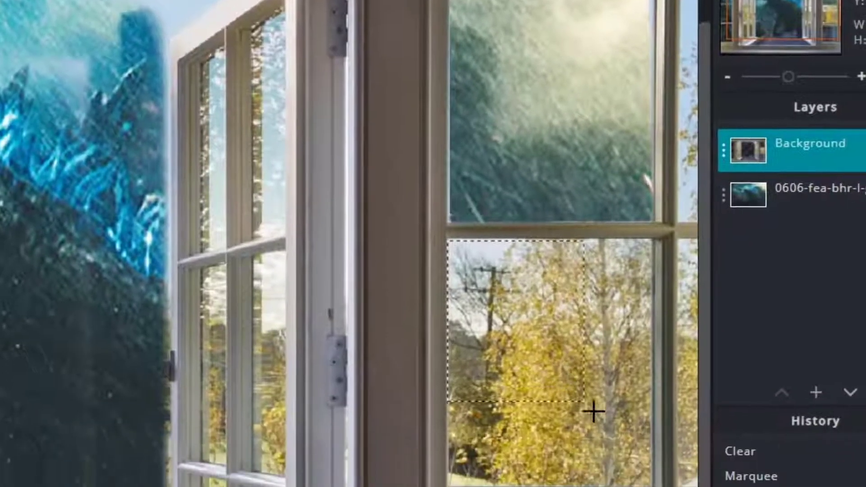
{"action": "left_click_drag", "start_coordinate": [656, 440], "coordinate": [654, 441]}
{"action": "key", "text": "Delete"}
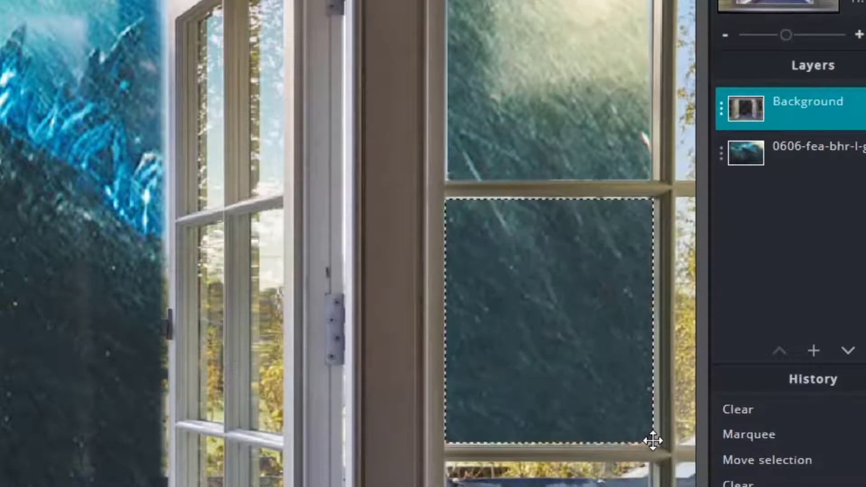
- Clear the narrow strip of foliage above the roof in the far-right window's lower pane using a rectangular marquee selection
{"action": "key", "text": "ctrl+minus"}
{"action": "scroll", "coordinate": [530, 459], "scroll_direction": "down", "scroll_amount": 1}
{"action": "scroll", "coordinate": [529, 459], "scroll_direction": "up", "scroll_amount": 4}
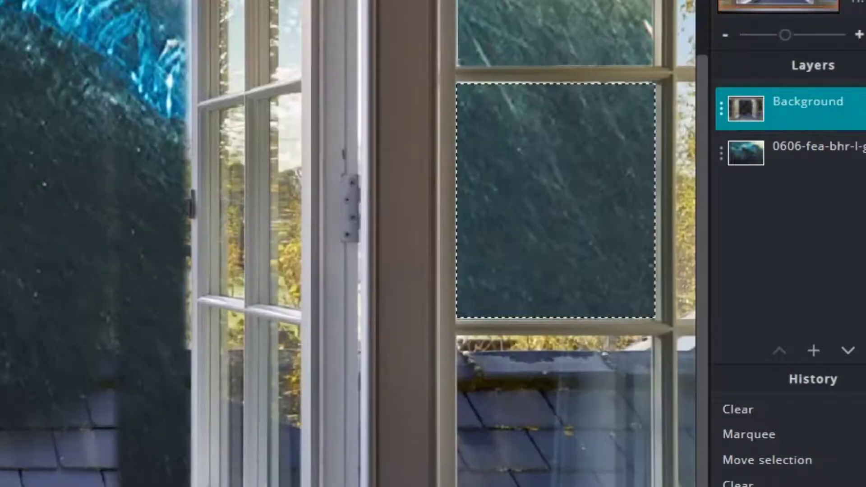
{"action": "scroll", "coordinate": [530, 459], "scroll_direction": "down", "scroll_amount": 2}
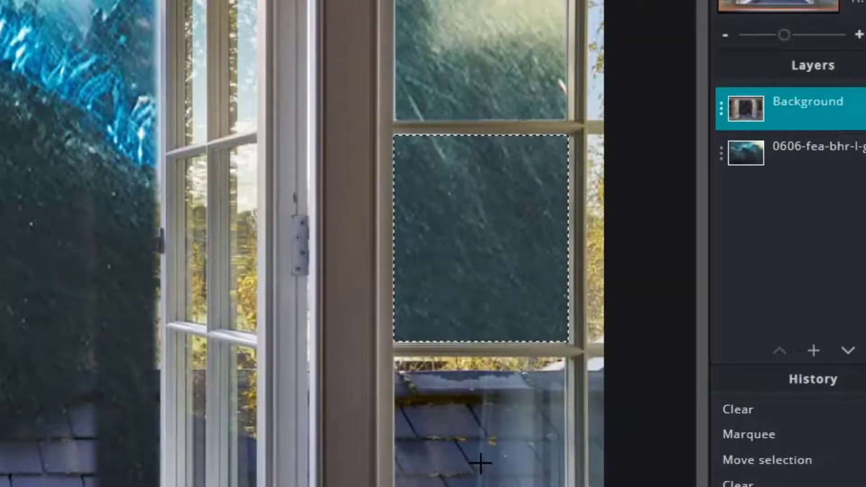
{"action": "scroll", "coordinate": [453, 389], "scroll_direction": "up", "scroll_amount": 2}
{"action": "scroll", "coordinate": [545, 405], "scroll_direction": "down", "scroll_amount": 1}
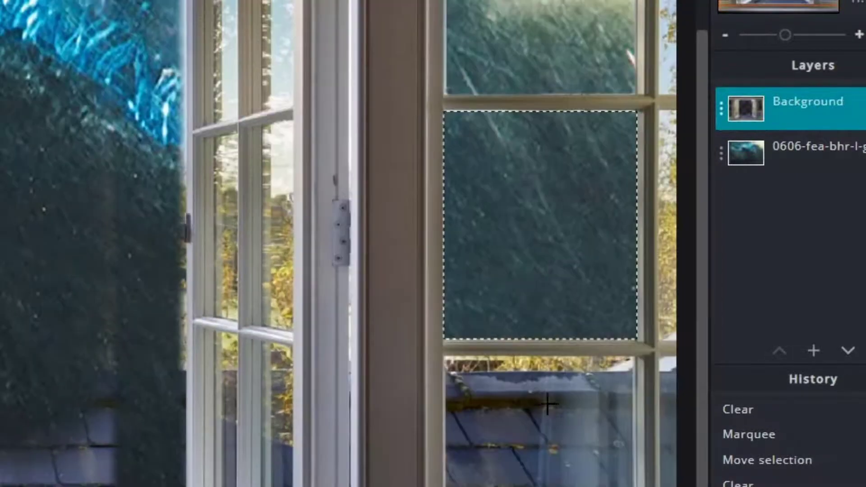
{"action": "left_click_drag", "start_coordinate": [448, 359], "coordinate": [633, 369]}
{"action": "key", "text": "Delete"}
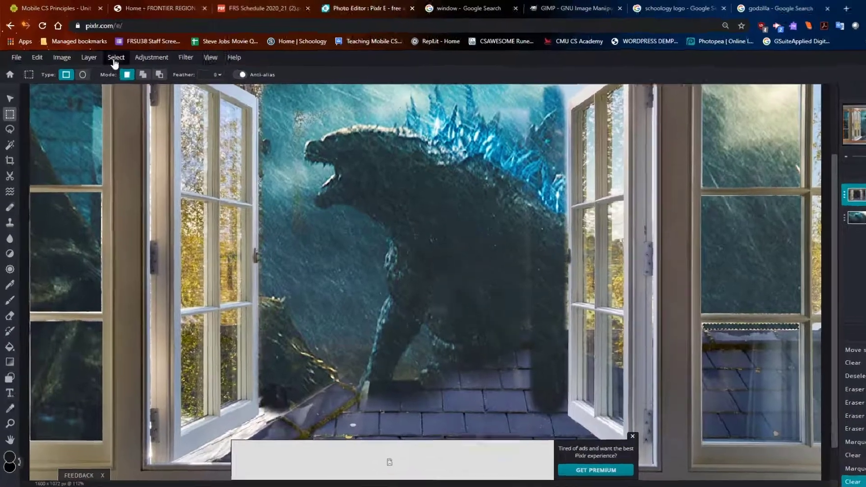
- Deselect and erase the leftover foliage around the cleared strip in the far-right window's lower pane, down to the roof ridge
{"action": "left_click", "coordinate": [106, 52]}
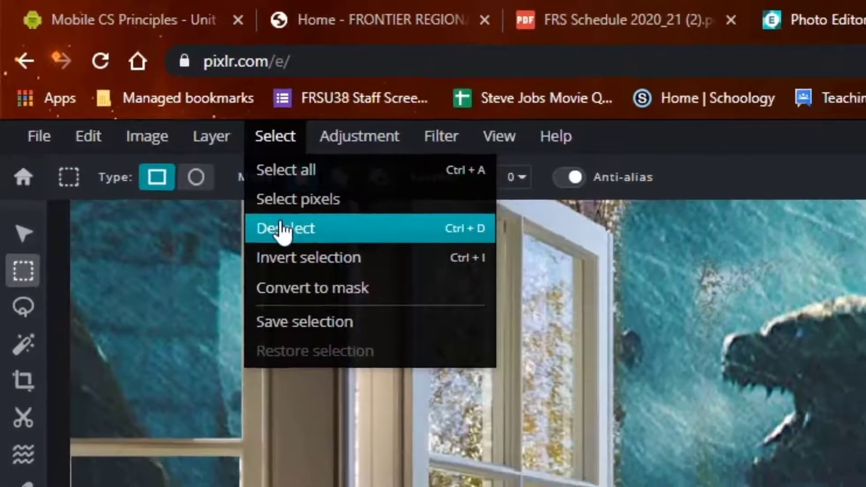
{"action": "left_click", "coordinate": [284, 234]}
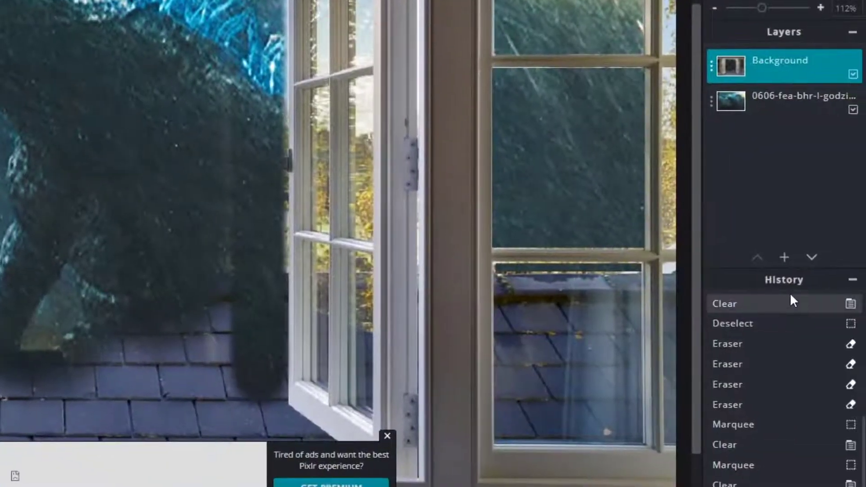
{"action": "scroll", "coordinate": [824, 335], "scroll_direction": "up", "scroll_amount": 3}
{"action": "scroll", "coordinate": [747, 306], "scroll_direction": "up", "scroll_amount": 5}
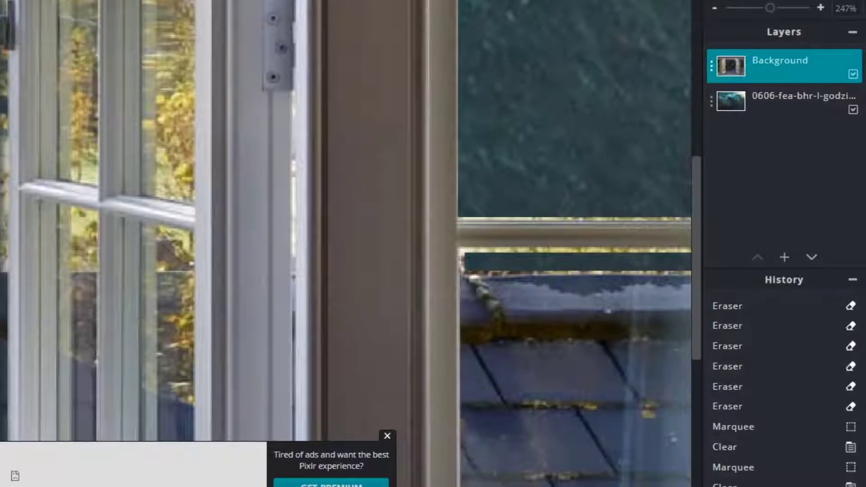
{"action": "scroll", "coordinate": [345, 244], "scroll_direction": "right", "scroll_amount": 4}
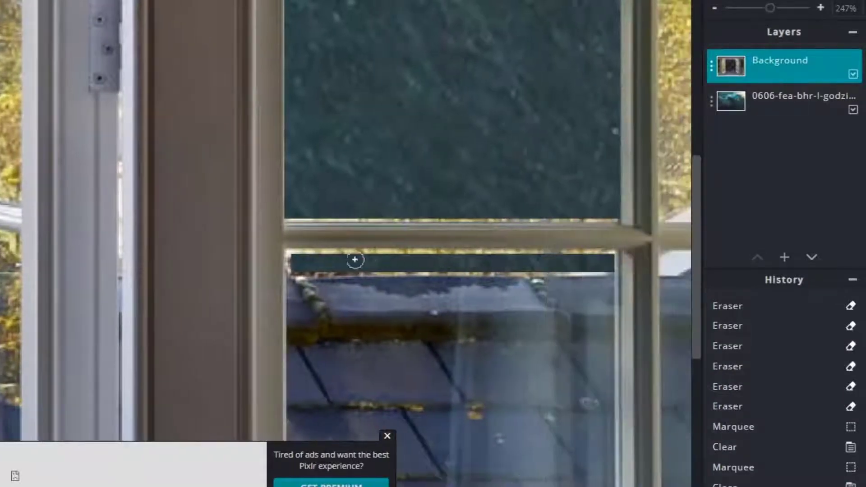
{"action": "key", "text": "ctrl+d"}
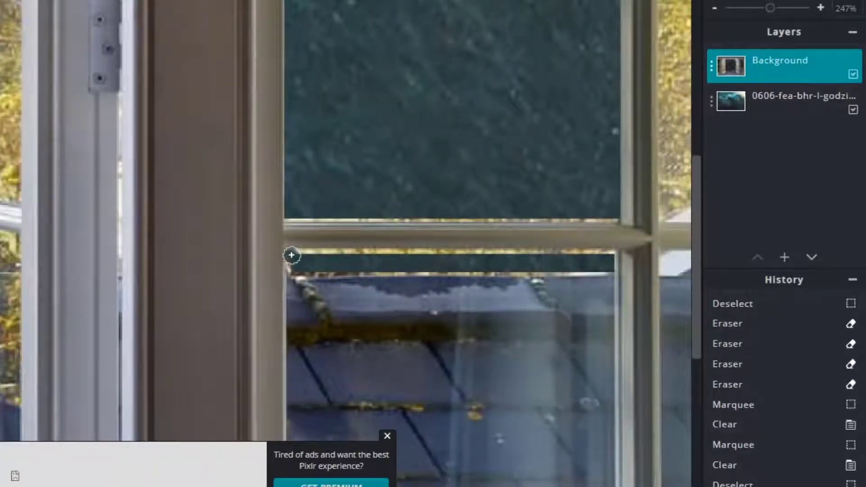
{"action": "left_click", "coordinate": [608, 256], "text": "shift"}
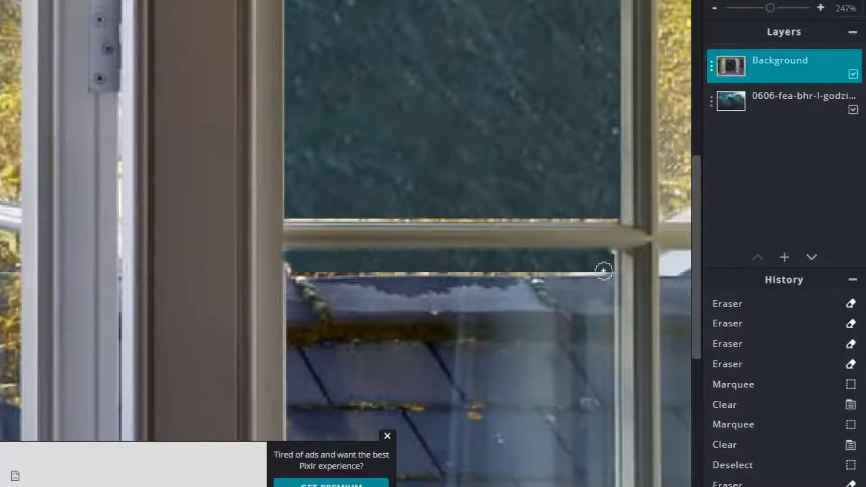
{"action": "left_click", "coordinate": [604, 272]}
{"action": "left_click", "coordinate": [294, 273], "text": "shift"}
- Erase the reflections and sky from the upper-left glass pane of the right-hand open casement
{"action": "scroll", "coordinate": [568, 269], "scroll_direction": "up", "scroll_amount": 1}
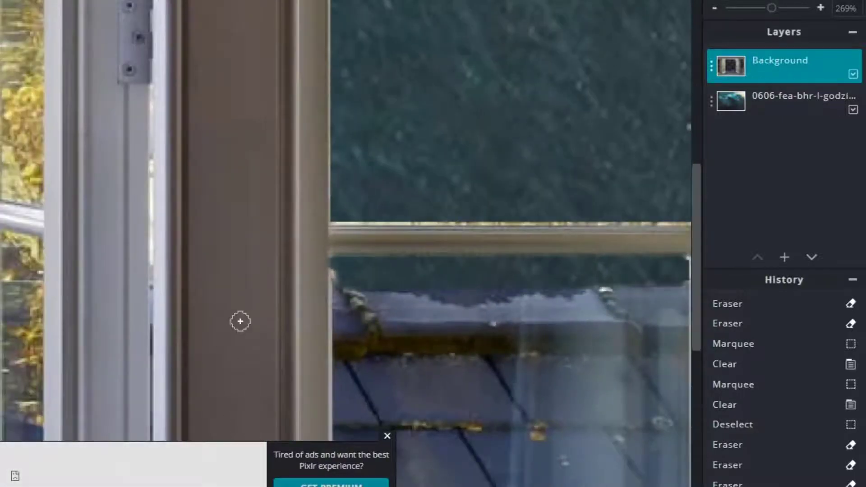
{"action": "scroll", "coordinate": [221, 337], "scroll_direction": "down", "scroll_amount": 5}
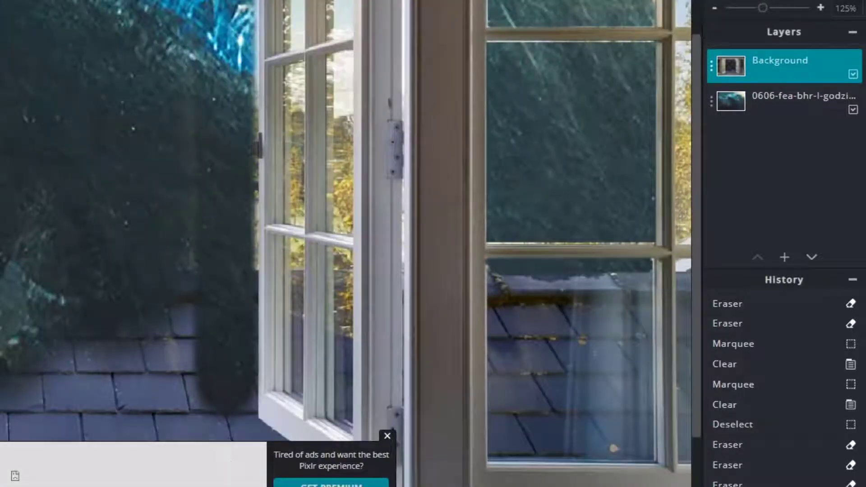
{"action": "scroll", "coordinate": [519, 159], "scroll_direction": "up", "scroll_amount": 5}
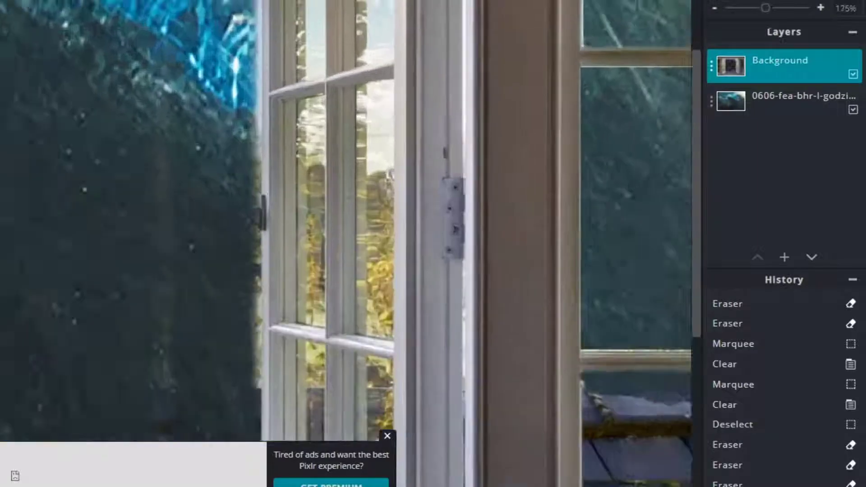
{"action": "left_click_drag", "start_coordinate": [695, 101], "coordinate": [708, 18]}
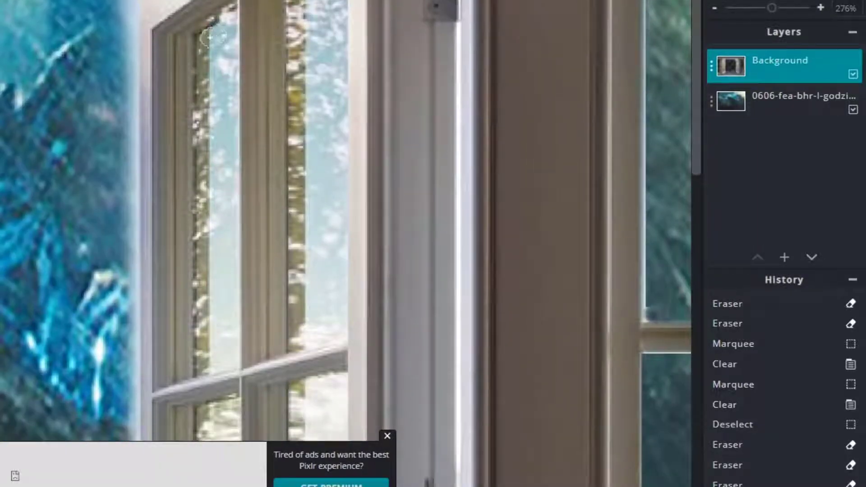
{"action": "left_click", "coordinate": [207, 37]}
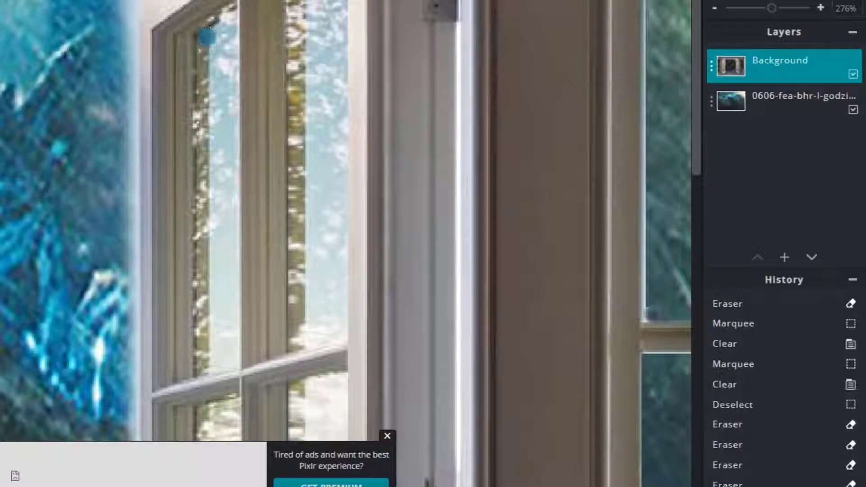
{"action": "left_click", "coordinate": [200, 363], "text": "shift"}
{"action": "left_click_drag", "start_coordinate": [201, 363], "coordinate": [224, 359]}
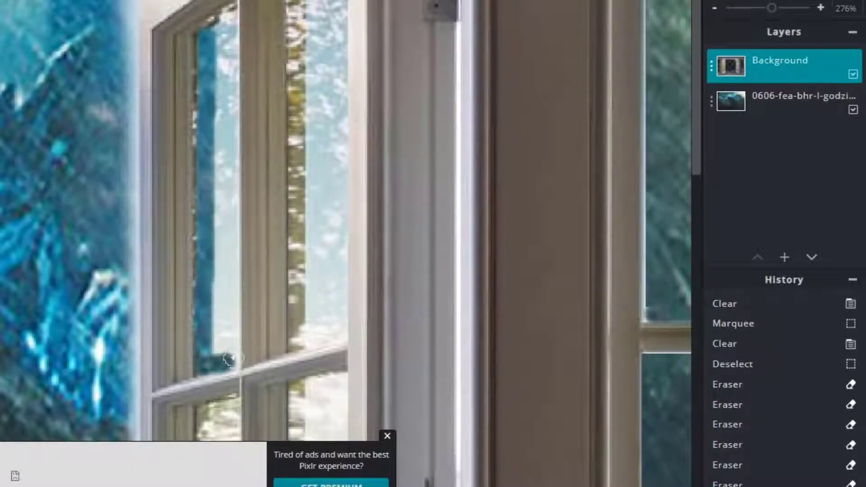
{"action": "left_click", "coordinate": [229, 359]}
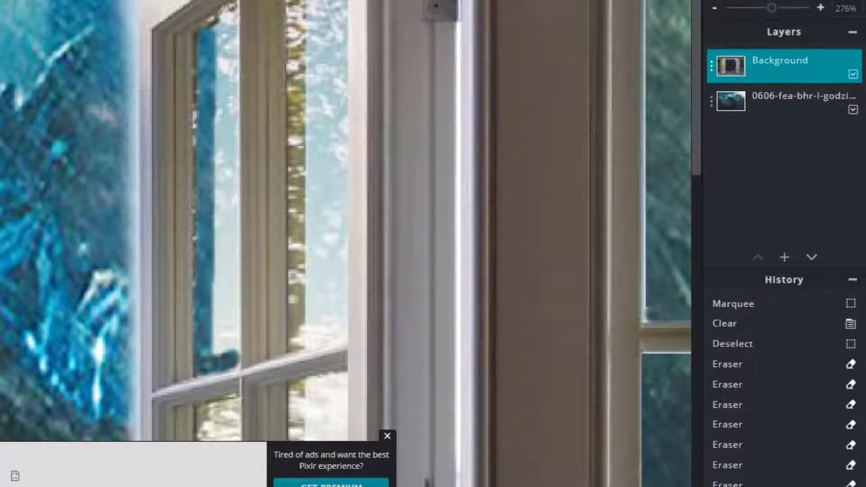
{"action": "left_click", "coordinate": [228, 10], "text": "shift"}
{"action": "left_click", "coordinate": [213, 27]}
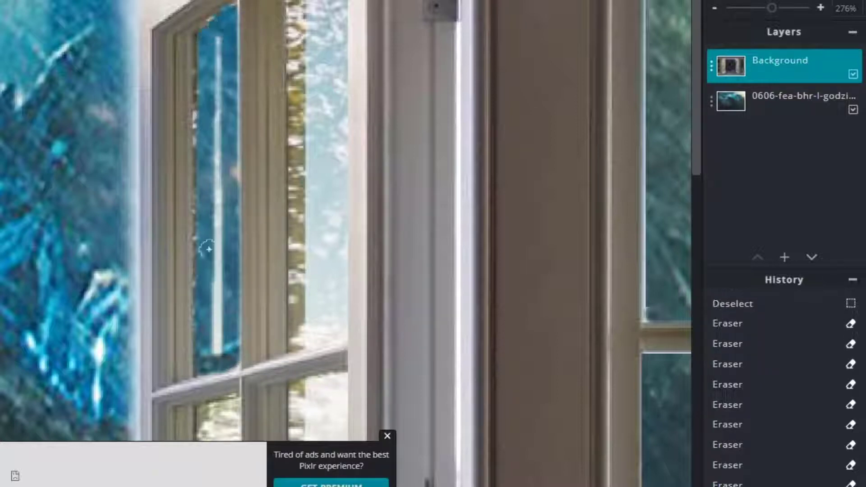
{"action": "left_click", "coordinate": [222, 353], "text": "shift"}
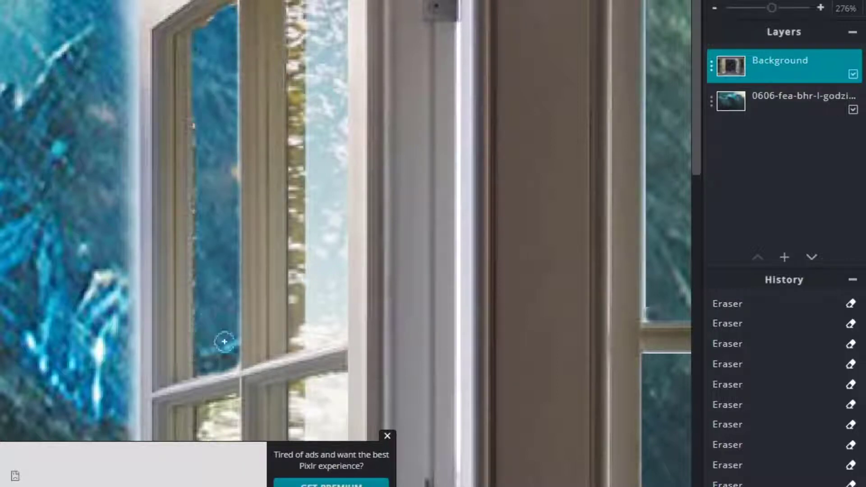
- Erase the foliage reflections and pale sky from the upper-right glass pane of the right-hand open casement
{"action": "left_click", "coordinate": [291, 346]}
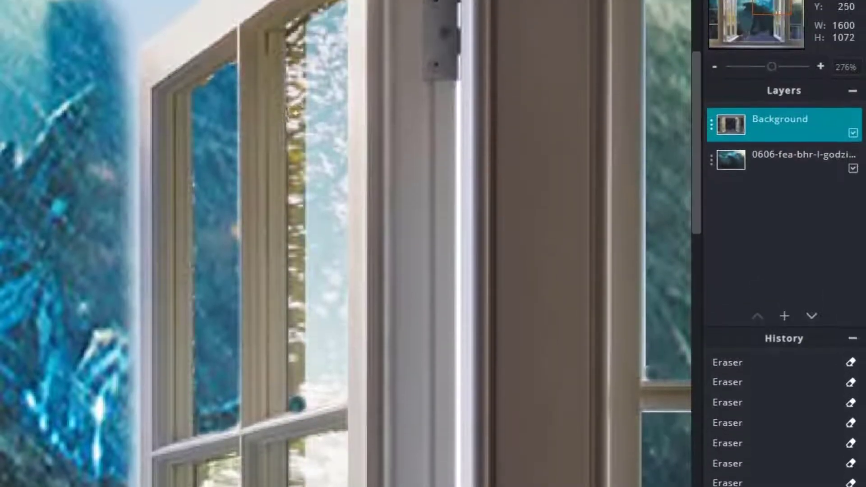
{"action": "left_click", "coordinate": [290, 57], "text": "shift"}
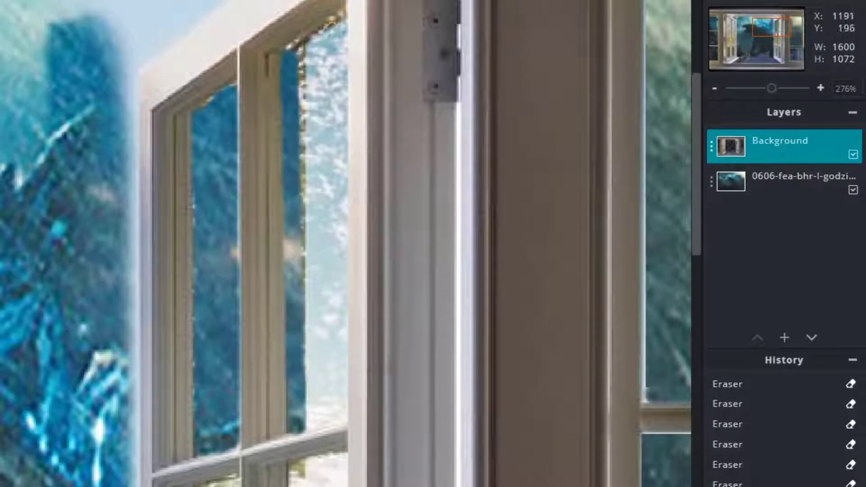
{"action": "left_click", "coordinate": [338, 22], "text": "shift"}
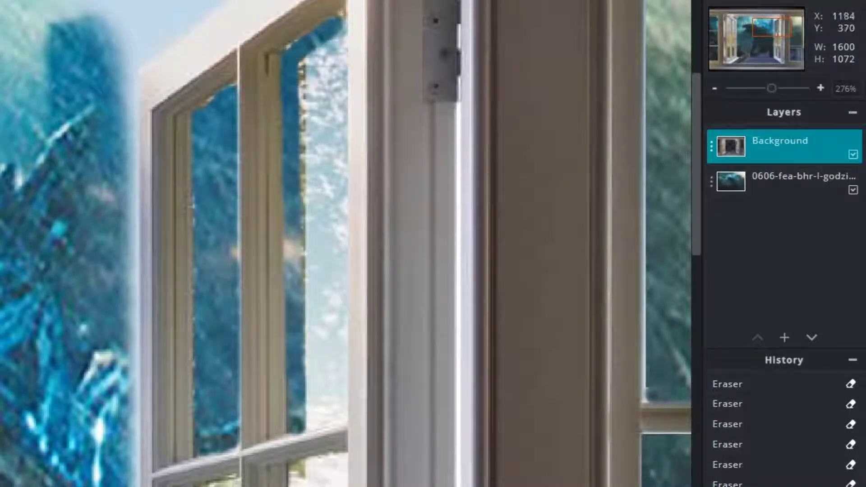
{"action": "left_click", "coordinate": [339, 426], "text": "shift"}
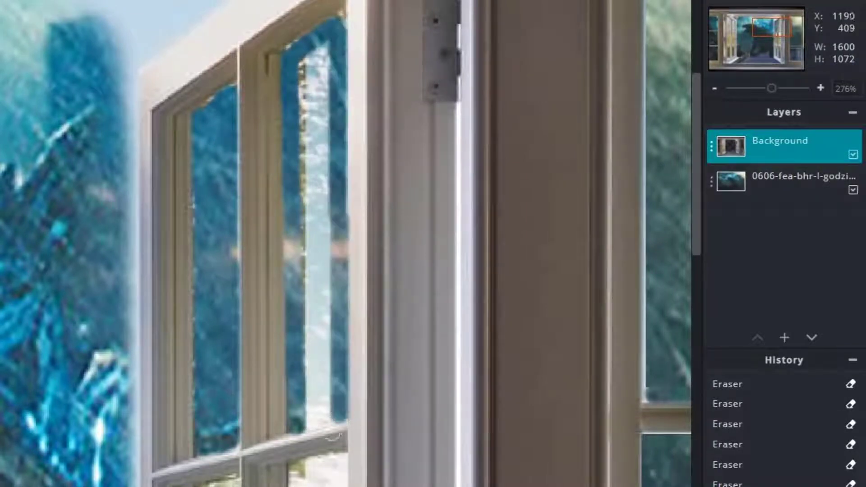
{"action": "left_click", "coordinate": [300, 426], "text": "shift"}
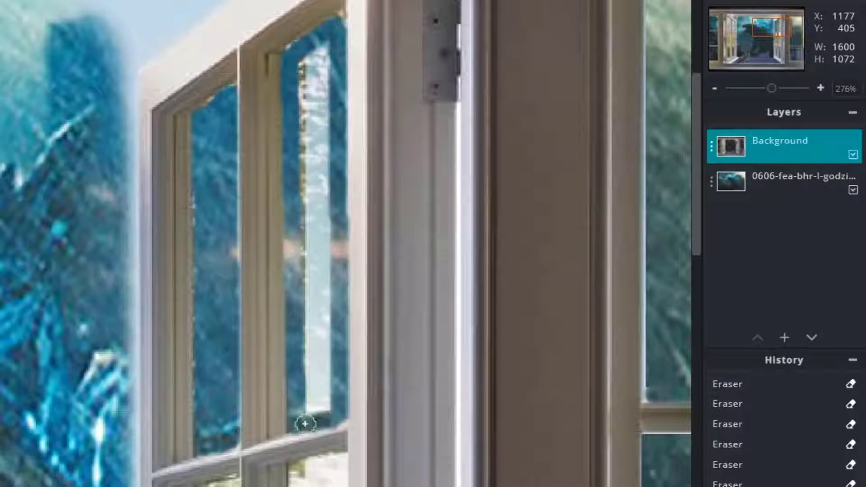
{"action": "left_click", "coordinate": [297, 69], "text": "shift"}
{"action": "left_click", "coordinate": [325, 50], "text": "shift"}
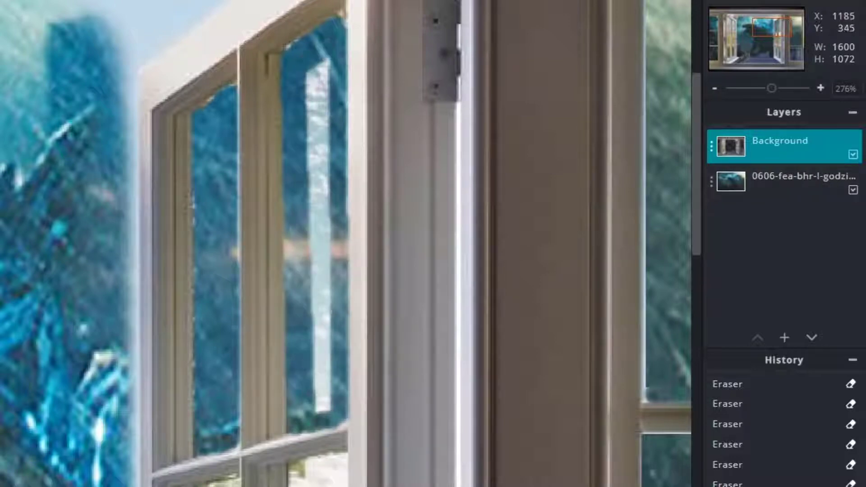
{"action": "left_click", "coordinate": [325, 409], "text": "shift"}
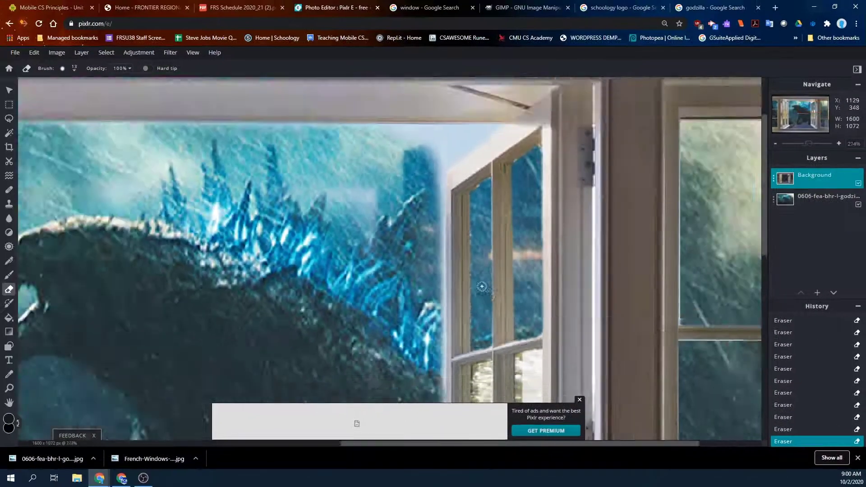
- Erase a vertical strip of foliage in the right-hand casement's middle-left pane and undo the last stray eraser strokes
{"action": "scroll", "coordinate": [481, 286], "scroll_direction": "down", "scroll_amount": 5}
{"action": "scroll", "coordinate": [590, 348], "scroll_direction": "up", "scroll_amount": 2}
{"action": "scroll", "coordinate": [641, 238], "scroll_direction": "up", "scroll_amount": 2}
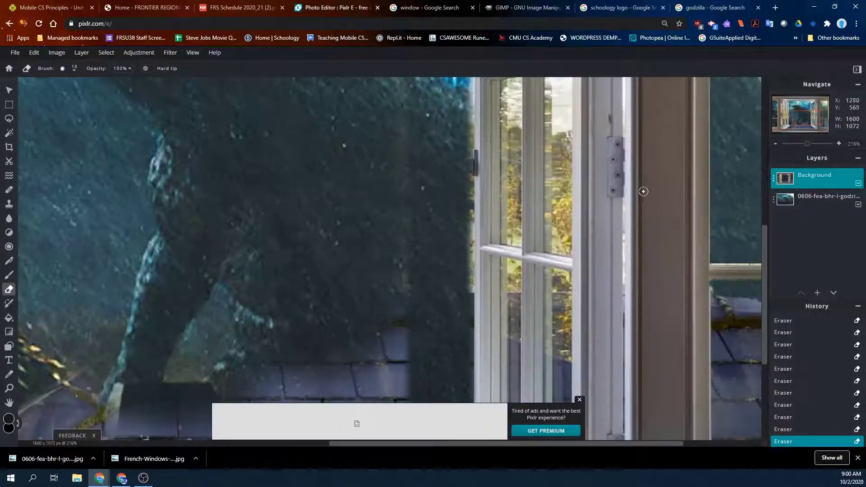
{"action": "scroll", "coordinate": [574, 226], "scroll_direction": "up", "scroll_amount": 4}
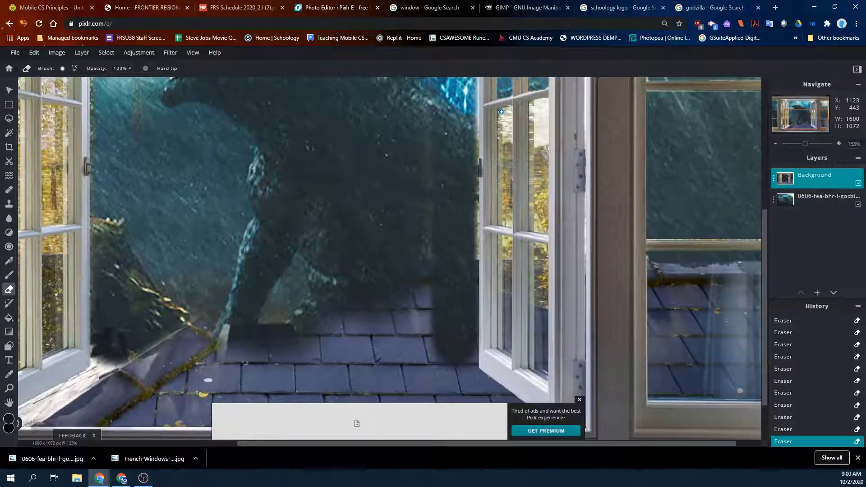
{"action": "left_click", "coordinate": [503, 224], "text": "shift"}
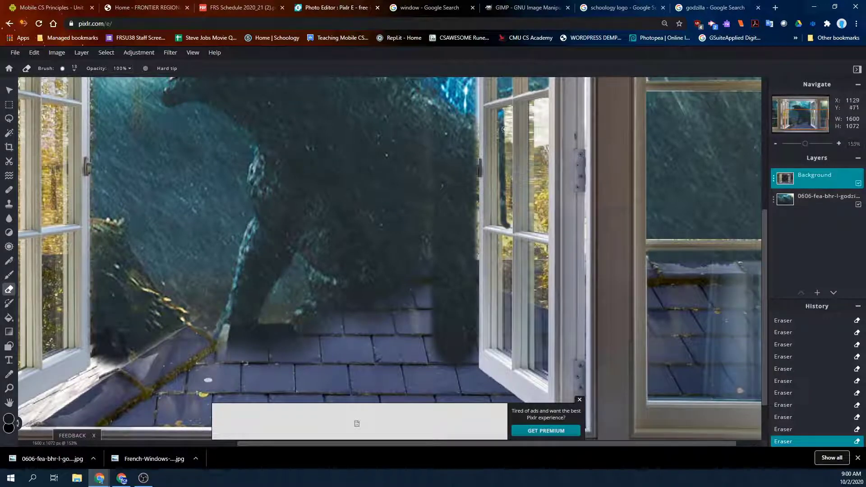
{"action": "left_click", "coordinate": [512, 107], "text": "shift"}
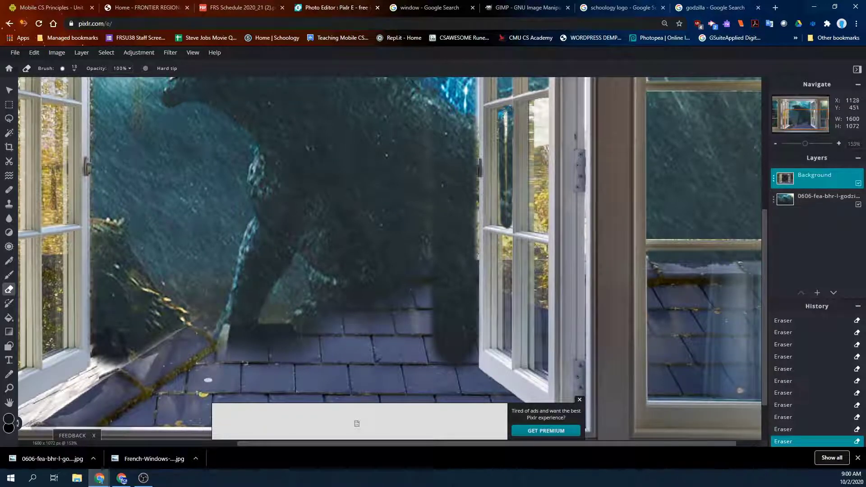
{"action": "left_click_drag", "start_coordinate": [504, 193], "coordinate": [507, 209]}
{"action": "key", "text": "ctrl+z"}
{"action": "key", "text": "ctrl+z"}
{"action": "key", "text": "ctrl+z"}
{"action": "key", "text": "ctrl+z"}
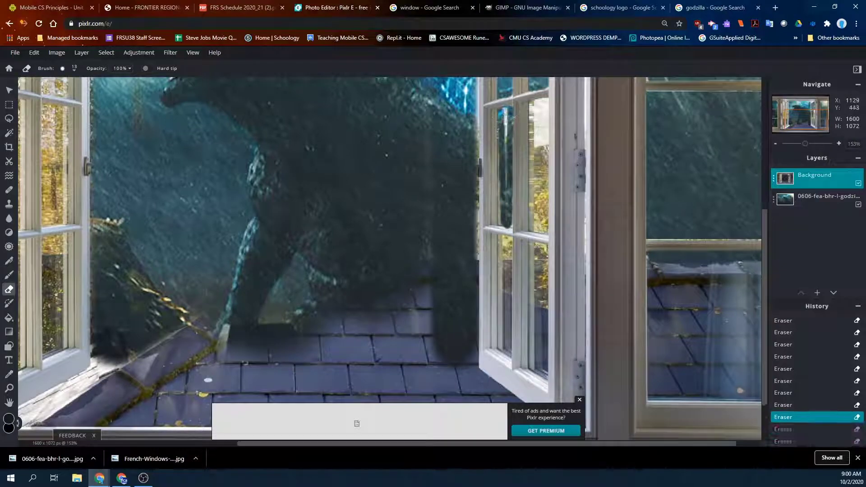
- Erase the remaining foliage from the middle-left pane of the right-hand casement, down to the glazing bar
{"action": "scroll", "coordinate": [517, 222], "scroll_direction": "up", "scroll_amount": 4}
{"action": "left_click", "coordinate": [488, 226]}
{"action": "left_click_drag", "start_coordinate": [486, 226], "coordinate": [470, 227]}
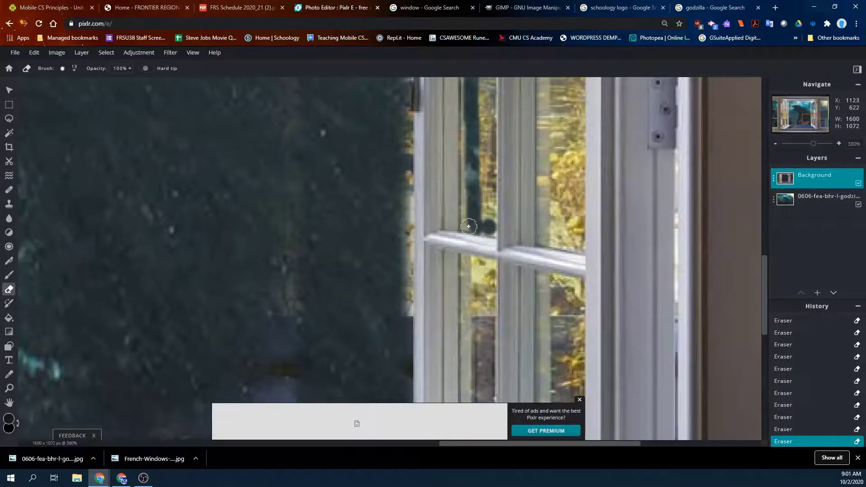
{"action": "scroll", "coordinate": [476, 212], "scroll_direction": "down", "scroll_amount": 4}
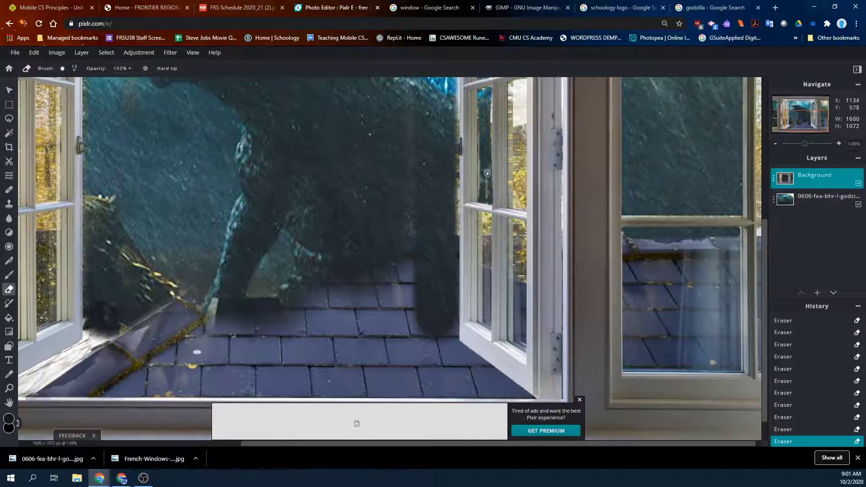
{"action": "scroll", "coordinate": [500, 96], "scroll_direction": "up", "scroll_amount": 3}
{"action": "scroll", "coordinate": [510, 135], "scroll_direction": "down", "scroll_amount": 1}
{"action": "mouse_move", "coordinate": [477, 273]}
{"action": "left_mouse_down"}
{"action": "mouse_move", "coordinate": [476, 145]}
{"action": "mouse_move", "coordinate": [476, 203]}
{"action": "left_mouse_up"}
{"action": "left_click_drag", "start_coordinate": [457, 138], "coordinate": [457, 374]}
{"action": "left_click_drag", "start_coordinate": [472, 329], "coordinate": [472, 386]}
- Erase the foliage and sky from the middle-right pane of the right-hand casement
{"action": "scroll", "coordinate": [464, 152], "scroll_direction": "down", "scroll_amount": 2}
{"action": "left_click_drag", "start_coordinate": [503, 126], "coordinate": [506, 301]}
{"action": "mouse_move", "coordinate": [504, 128]}
{"action": "left_mouse_down"}
{"action": "mouse_move", "coordinate": [518, 131]}
{"action": "mouse_move", "coordinate": [507, 306]}
{"action": "mouse_move", "coordinate": [509, 132]}
{"action": "left_mouse_up"}
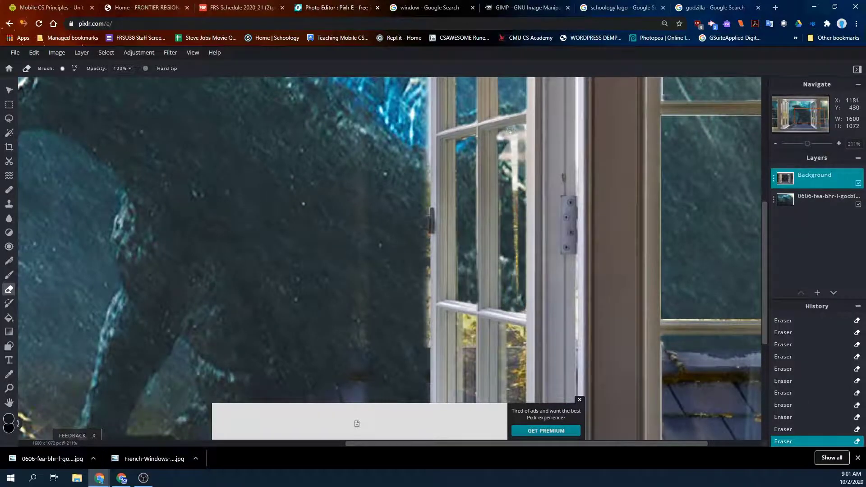
{"action": "scroll", "coordinate": [512, 259], "scroll_direction": "down", "scroll_amount": 3}
{"action": "scroll", "coordinate": [386, 271], "scroll_direction": "down", "scroll_amount": 1}
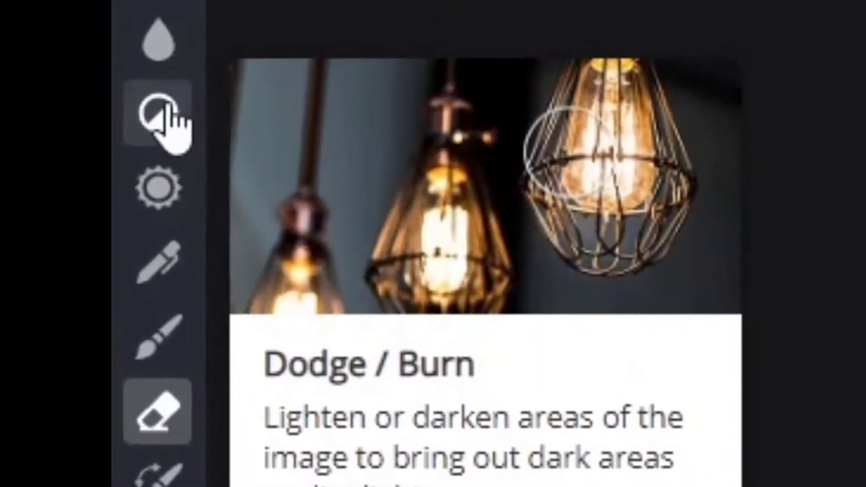
- Set up the lighten/darken toning tool to darken midtones with a 222 px brush
{"action": "left_click", "coordinate": [164, 115]}
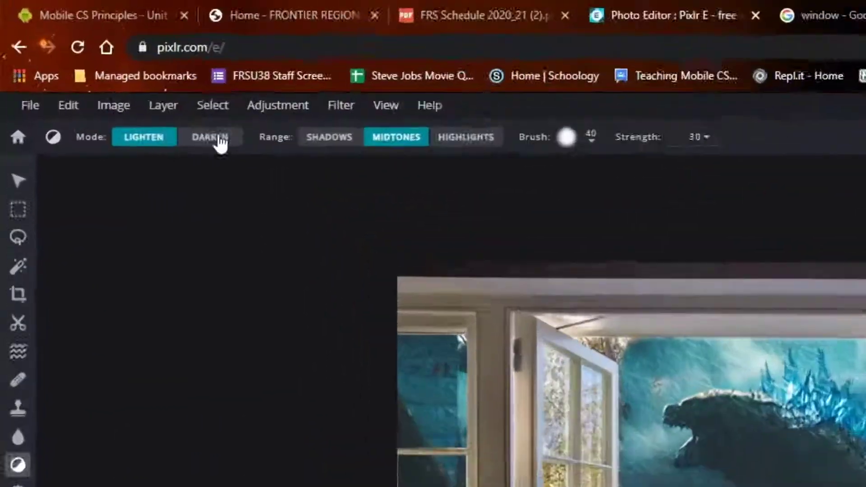
{"action": "left_click", "coordinate": [216, 139]}
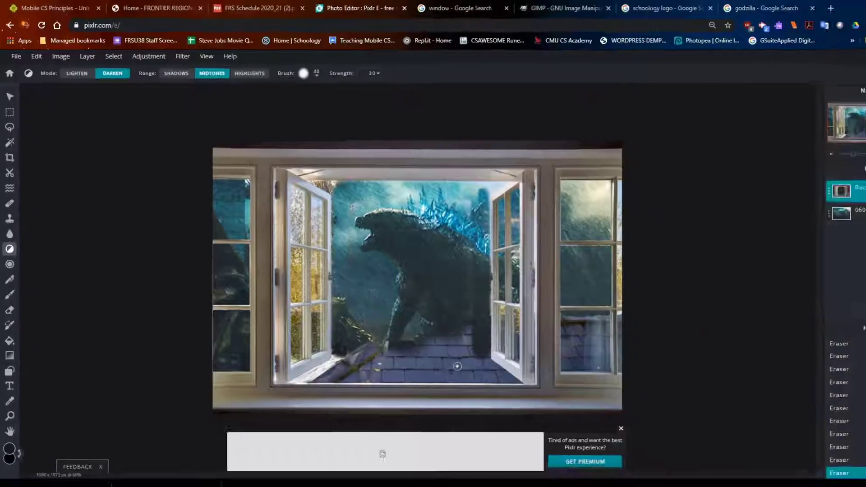
{"action": "scroll", "coordinate": [434, 349], "scroll_direction": "up", "scroll_amount": 3}
{"action": "scroll", "coordinate": [413, 359], "scroll_direction": "down", "scroll_amount": 3}
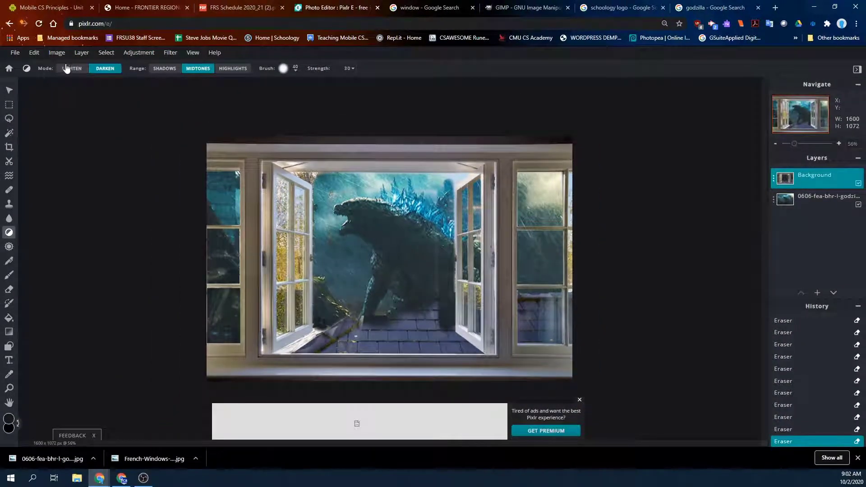
{"action": "left_click", "coordinate": [295, 70]}
{"action": "left_click_drag", "start_coordinate": [304, 99], "coordinate": [318, 98]}
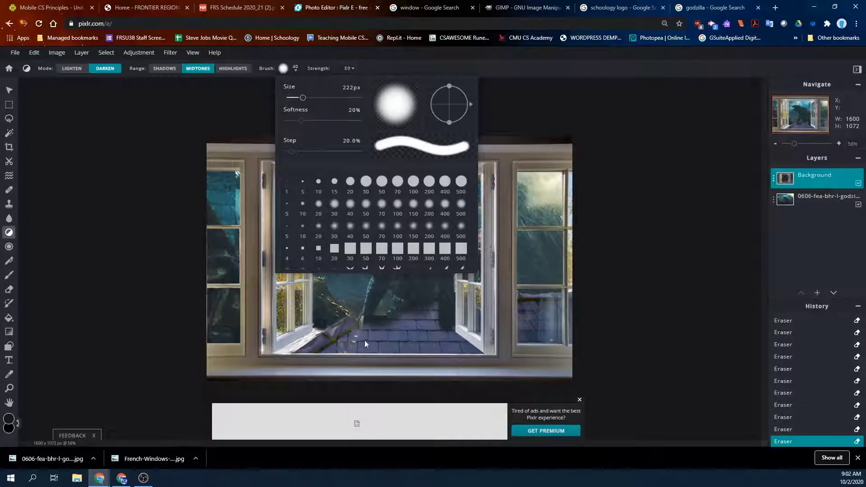
- Darken the roof tiles below Godzilla and the roof seen through the far-right window's lower pane
{"action": "left_click_drag", "start_coordinate": [407, 335], "coordinate": [408, 333]}
{"action": "mouse_move", "coordinate": [401, 336]}
{"action": "left_mouse_down"}
{"action": "mouse_move", "coordinate": [328, 343]}
{"action": "mouse_move", "coordinate": [390, 328]}
{"action": "mouse_move", "coordinate": [433, 327]}
{"action": "mouse_move", "coordinate": [440, 338]}
{"action": "mouse_move", "coordinate": [421, 320]}
{"action": "left_mouse_up"}
{"action": "mouse_move", "coordinate": [534, 328]}
{"action": "left_mouse_down"}
{"action": "mouse_move", "coordinate": [533, 311]}
{"action": "mouse_move", "coordinate": [549, 321]}
{"action": "left_mouse_up"}
{"action": "mouse_move", "coordinate": [430, 350]}
{"action": "left_mouse_down"}
{"action": "mouse_move", "coordinate": [449, 345]}
{"action": "mouse_move", "coordinate": [349, 351]}
{"action": "mouse_move", "coordinate": [355, 342]}
{"action": "mouse_move", "coordinate": [329, 334]}
{"action": "left_mouse_up"}
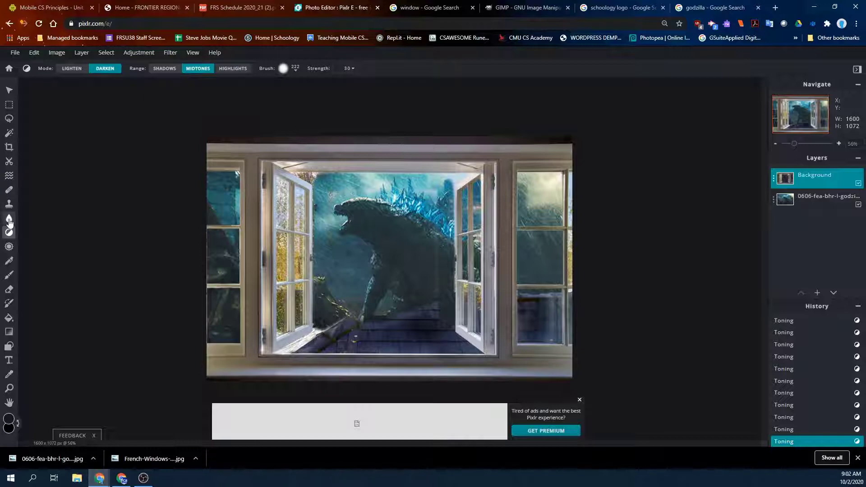
- Erase the leftover foliage fringe along the outer edge of the right-hand casement's frame beside Godzilla's back
{"action": "left_click", "coordinate": [9, 289]}
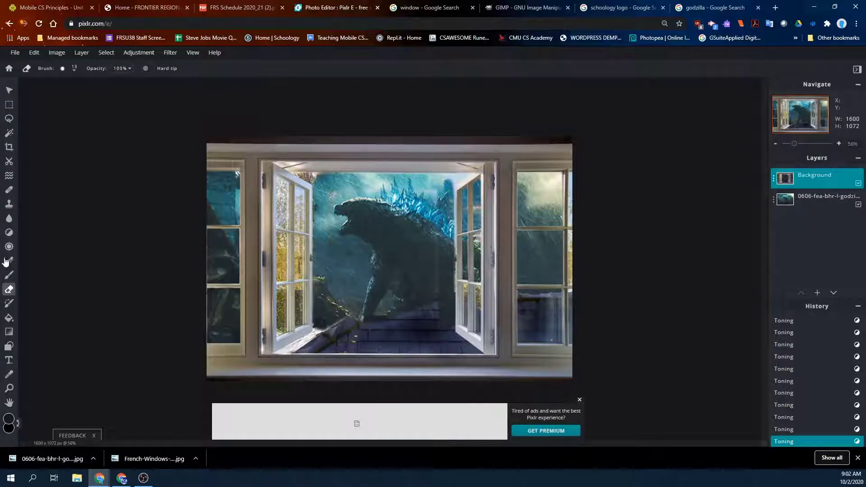
{"action": "scroll", "coordinate": [532, 296], "scroll_direction": "up", "scroll_amount": 3}
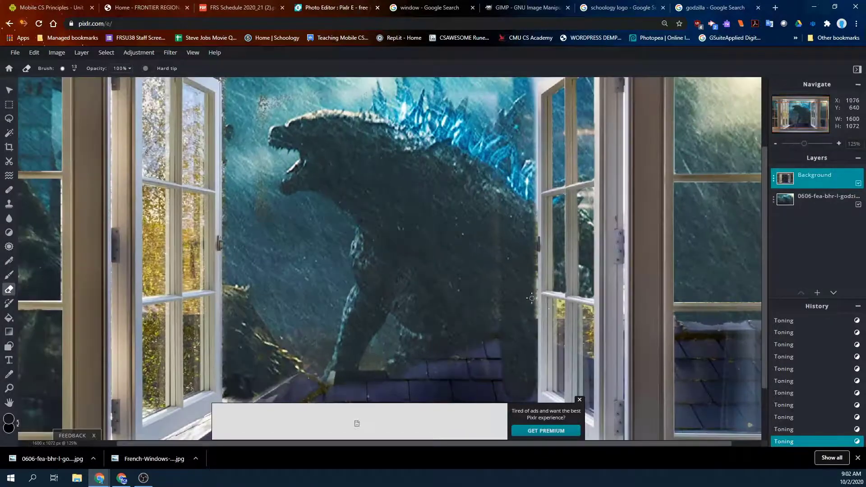
{"action": "scroll", "coordinate": [532, 296], "scroll_direction": "up", "scroll_amount": 3}
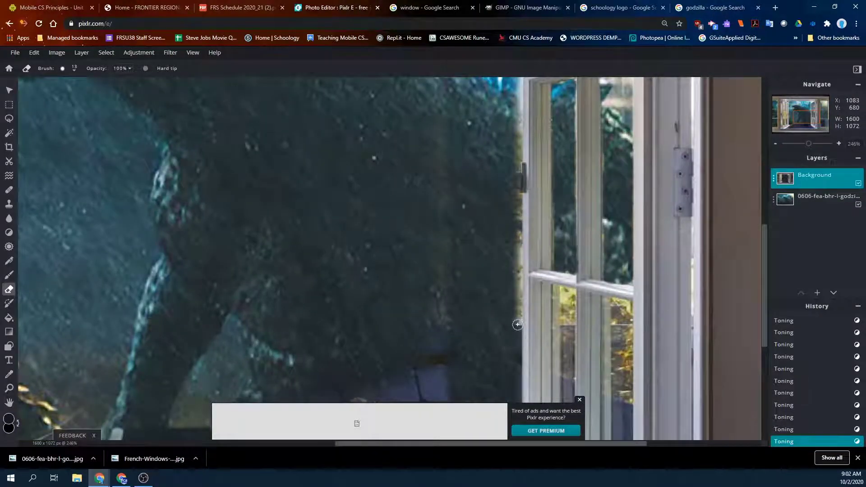
{"action": "mouse_move", "coordinate": [516, 324]}
{"action": "left_mouse_down"}
{"action": "mouse_move", "coordinate": [506, 224]}
{"action": "mouse_move", "coordinate": [516, 123]}
{"action": "left_mouse_up"}
{"action": "left_click", "coordinate": [517, 104], "text": "shift"}
{"action": "scroll", "coordinate": [517, 103], "scroll_direction": "up", "scroll_amount": 2}
{"action": "scroll", "coordinate": [515, 107], "scroll_direction": "down", "scroll_amount": 4}
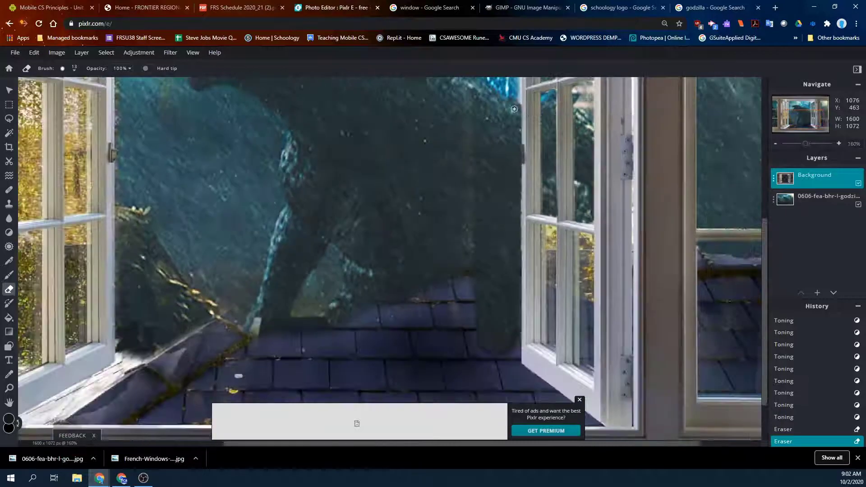
- Erase the foliage and roof from the lower-left glass pane of the right-hand casement
{"action": "left_click", "coordinate": [547, 229]}
{"action": "left_click", "coordinate": [548, 342], "text": "shift"}
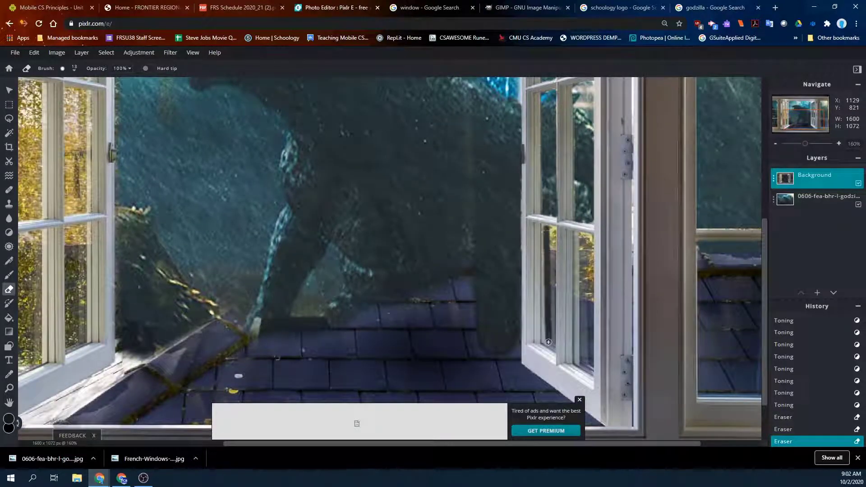
{"action": "left_click", "coordinate": [552, 347], "text": "shift"}
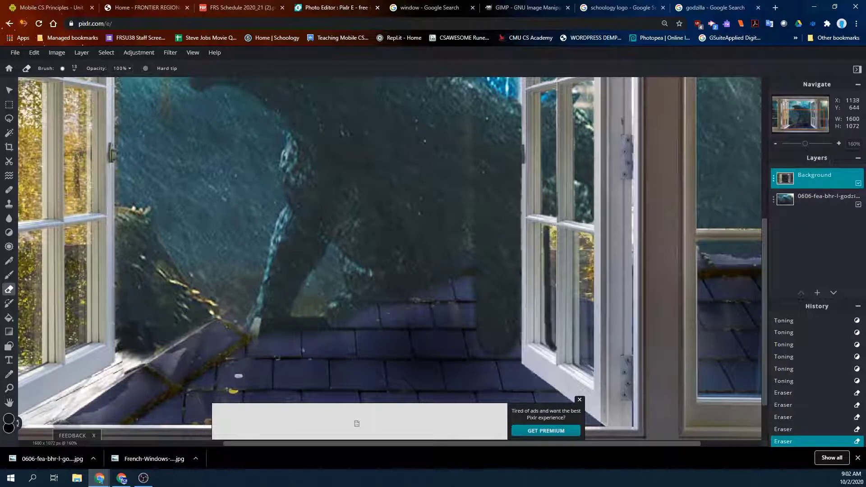
{"action": "left_click", "coordinate": [554, 229], "text": "shift"}
{"action": "left_click", "coordinate": [547, 231]}
{"action": "left_click", "coordinate": [548, 232]}
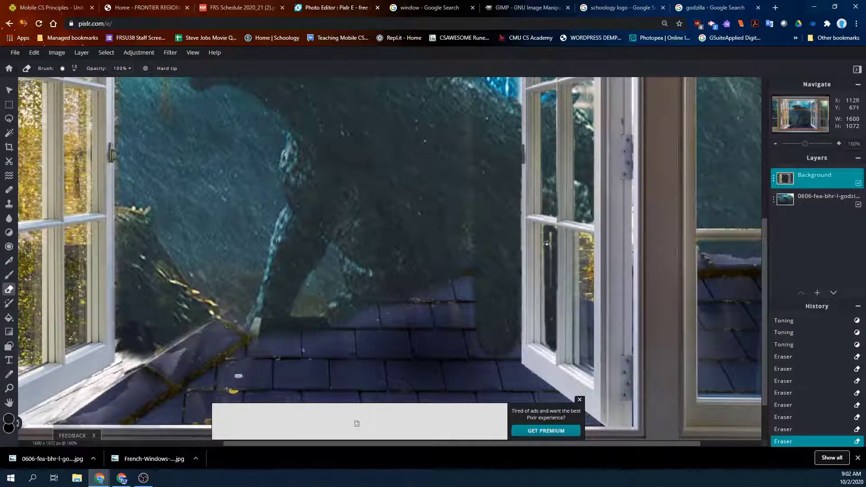
{"action": "left_click", "coordinate": [551, 320], "text": "shift"}
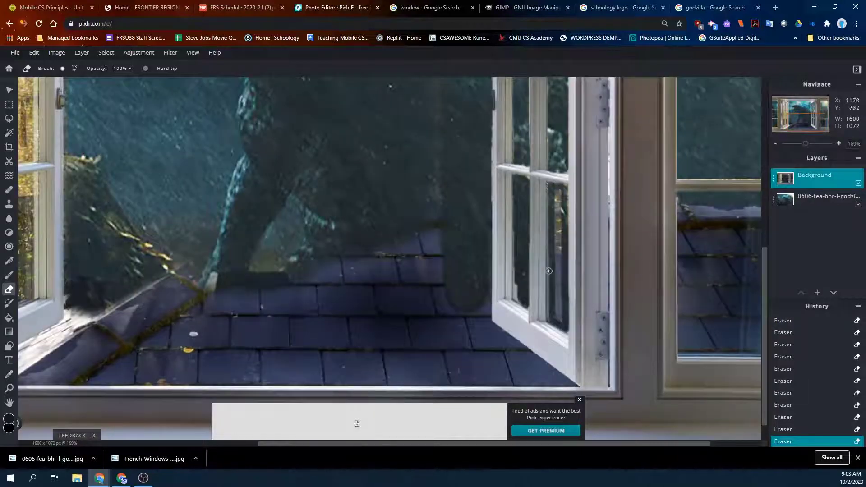
- Erase the remaining foliage from the lower-right glass pane of the right-hand casement
{"action": "left_click", "coordinate": [557, 317], "text": "shift"}
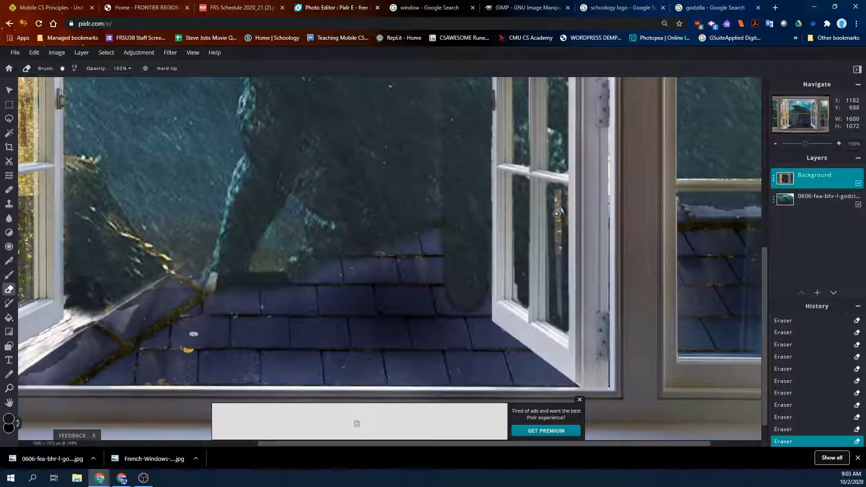
{"action": "left_click", "coordinate": [558, 194], "text": "shift"}
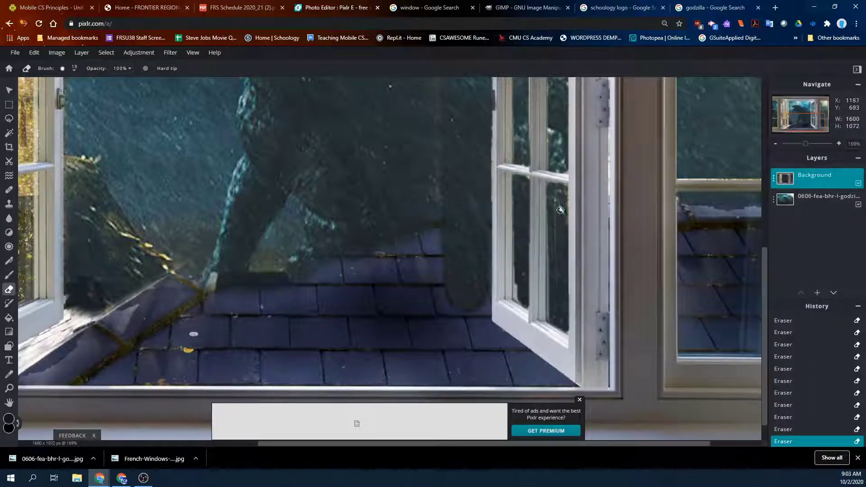
{"action": "key", "text": "ctrl+0"}
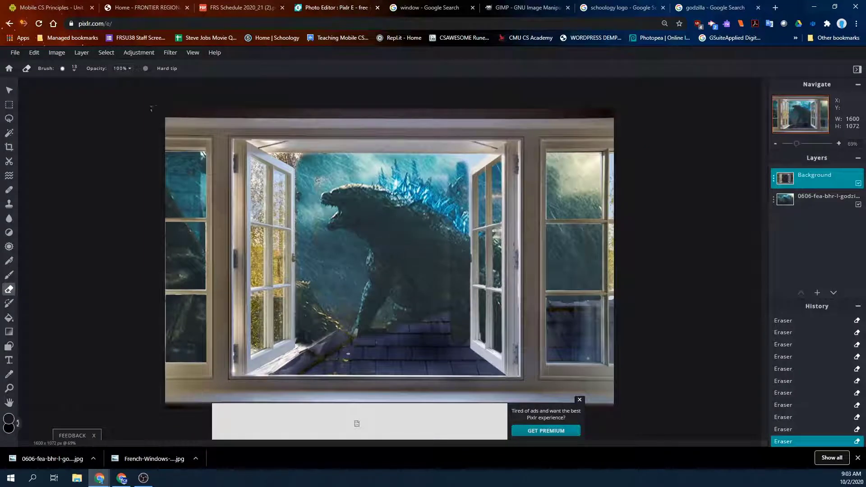
- Start saving the finished composite and choose PXD as the file type
{"action": "left_click", "coordinate": [14, 53]}
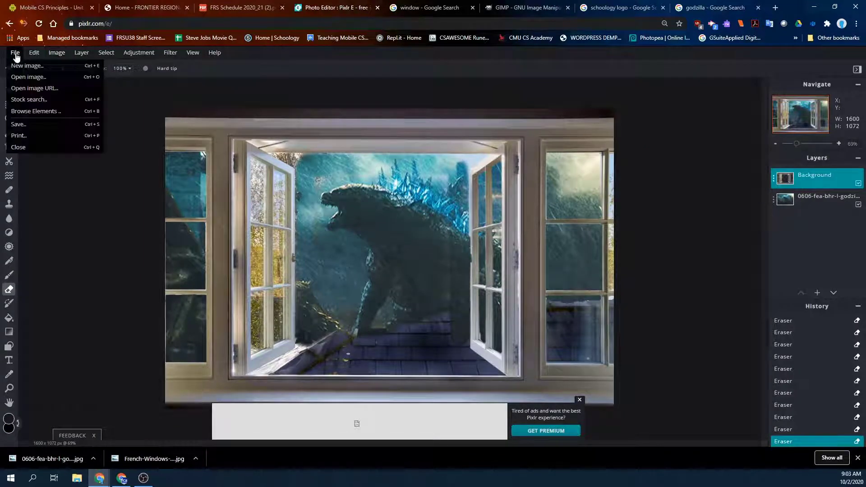
{"action": "left_click", "coordinate": [16, 123]}
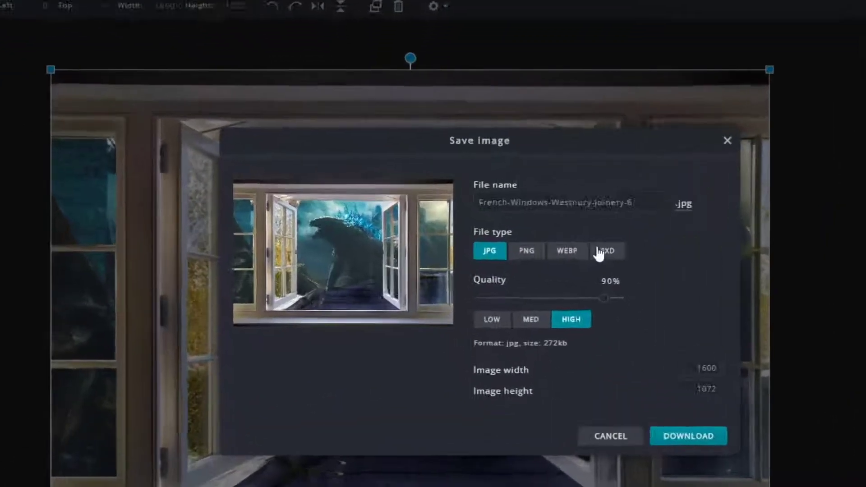
{"action": "left_click", "coordinate": [512, 221]}
{"action": "left_click", "coordinate": [581, 209]}
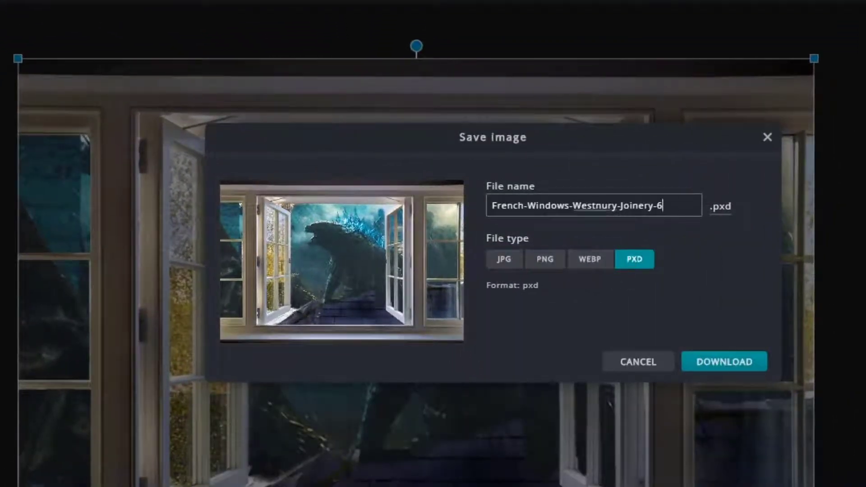
- Name the file with the author's surname followed by Godzilla2020 and save it to the Downloads folder
{"action": "left_click_drag", "start_coordinate": [675, 203], "coordinate": [490, 208]}
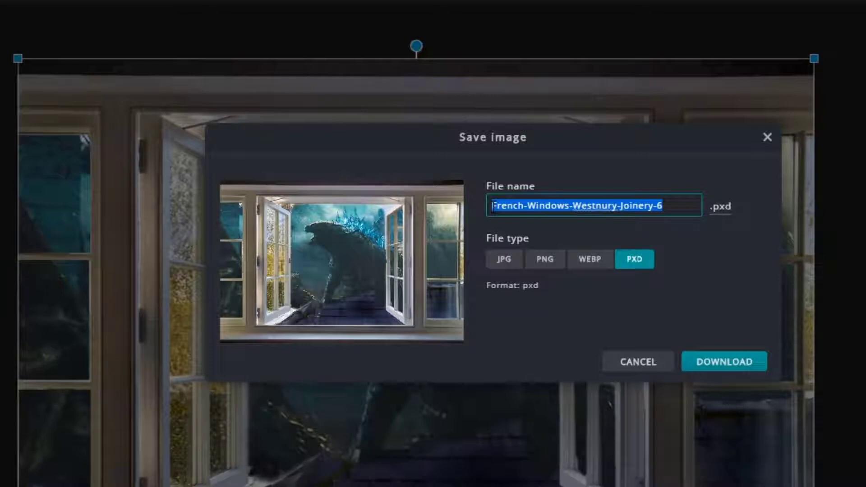
{"action": "type", "text": "Murphy"}
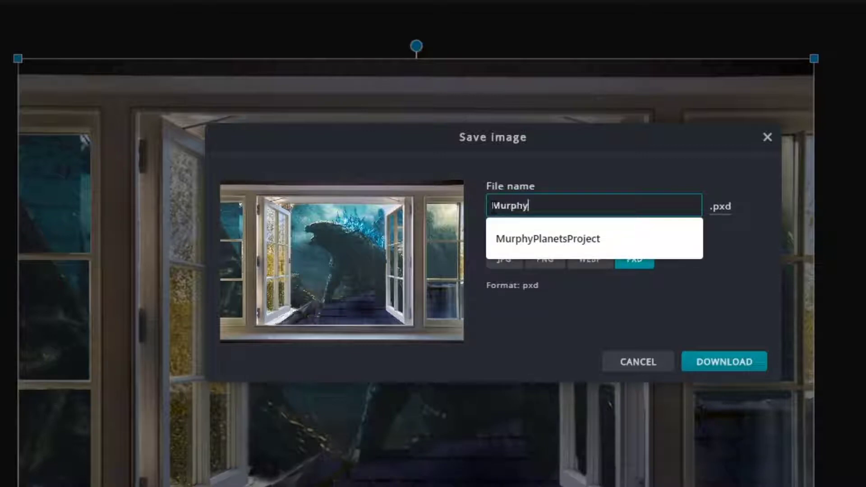
{"action": "type", "text": "Godzilla2020"}
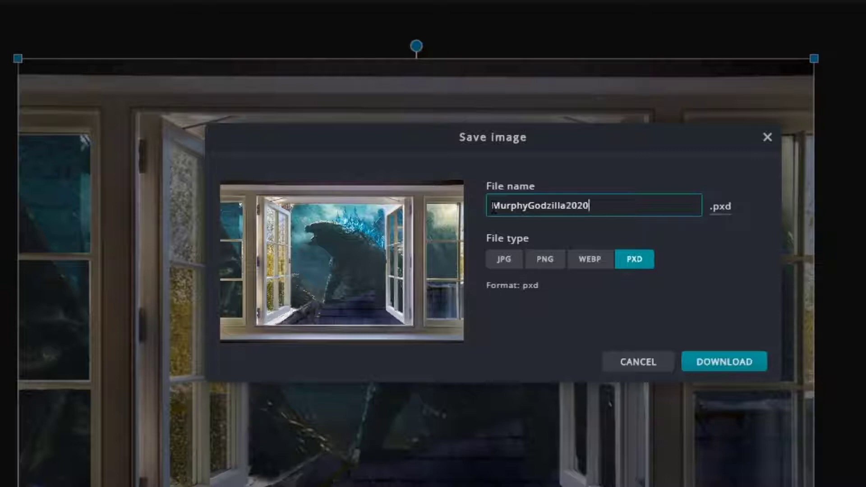
{"action": "left_click", "coordinate": [721, 361]}
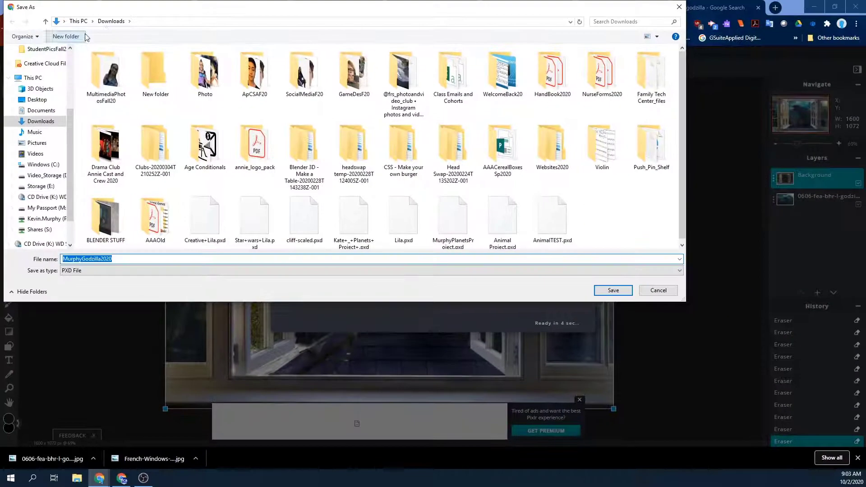
{"action": "left_click", "coordinate": [686, 324]}
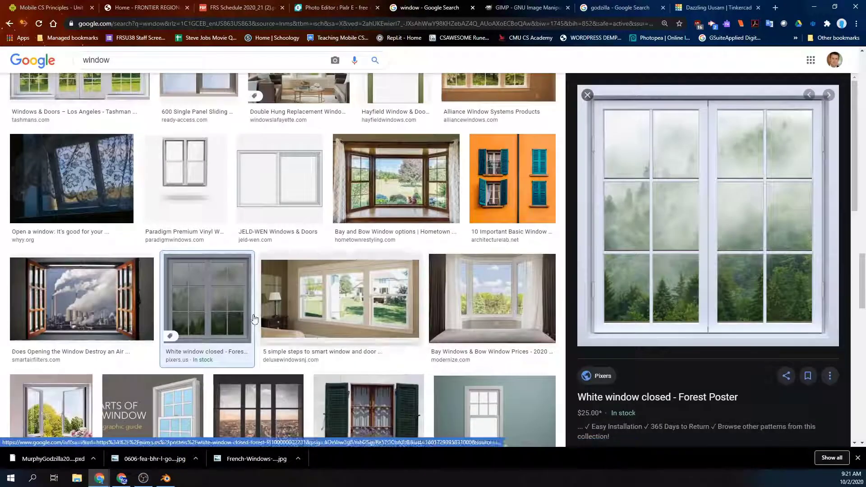
- Copy the image address of the "White window closed - Forest Poster" picture and return to the Pixlr E composite
{"action": "right_click", "coordinate": [655, 221]}
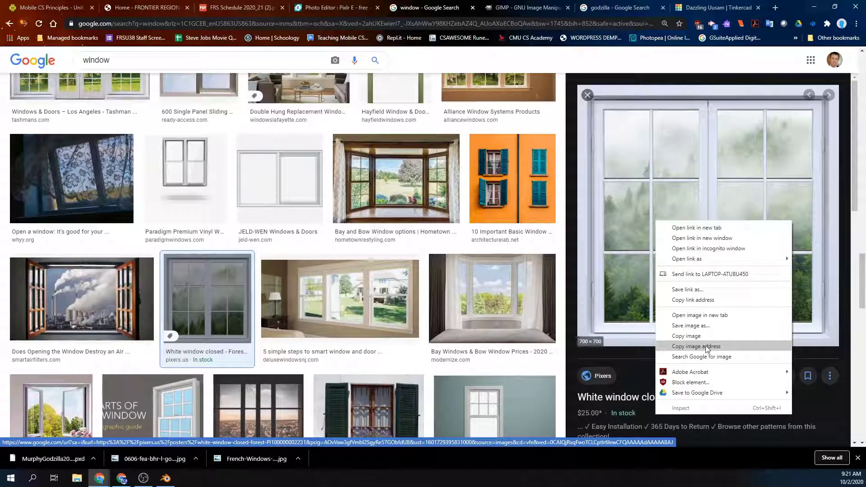
{"action": "left_click", "coordinate": [705, 347]}
{"action": "left_click", "coordinate": [342, 9]}
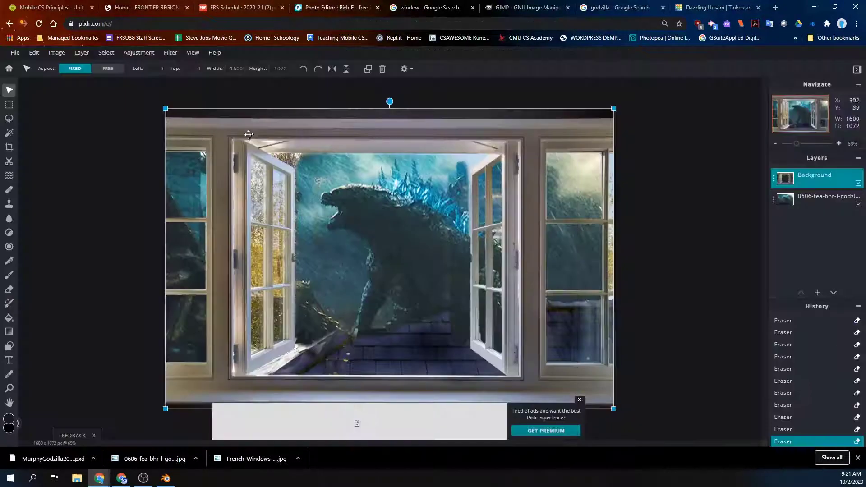
- Hide the Background layer and add the copied window image URL as a new layer
{"action": "left_click", "coordinate": [112, 122]}
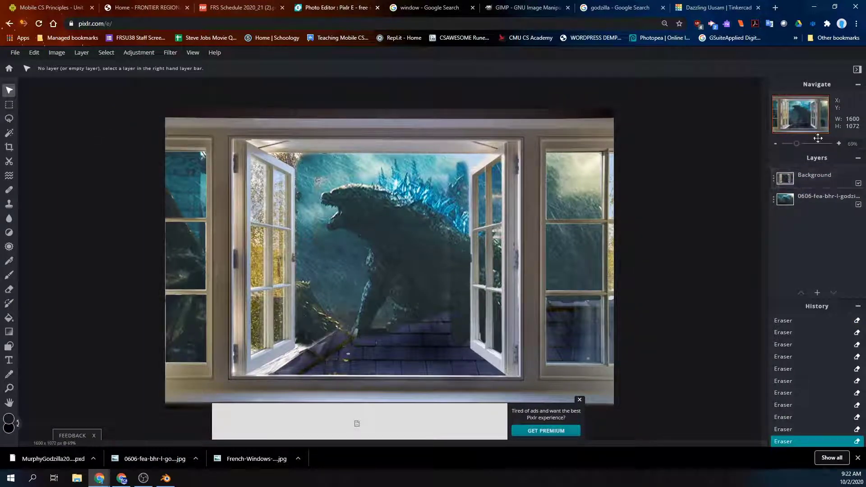
{"action": "left_click", "coordinate": [857, 183]}
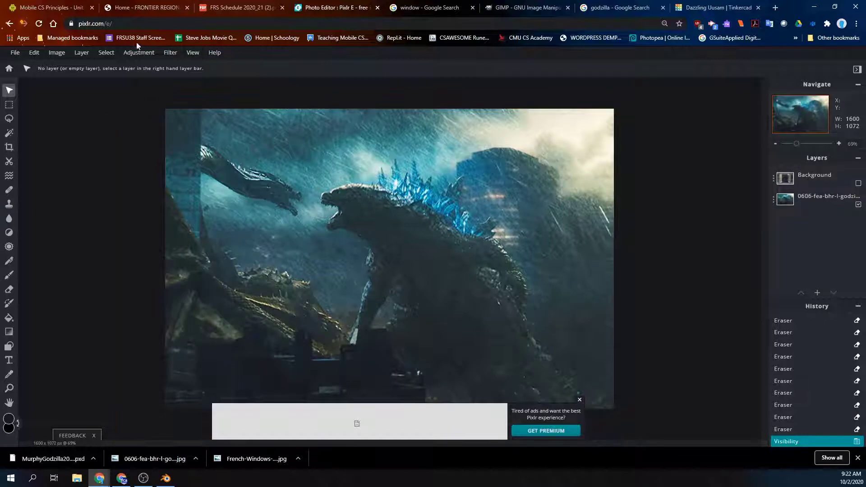
{"action": "left_click", "coordinate": [36, 54]}
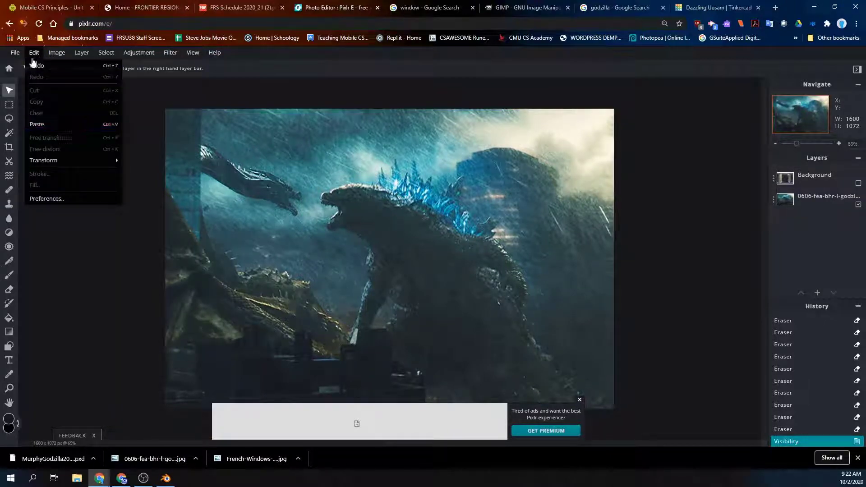
{"action": "mouse_move", "coordinate": [82, 56]}
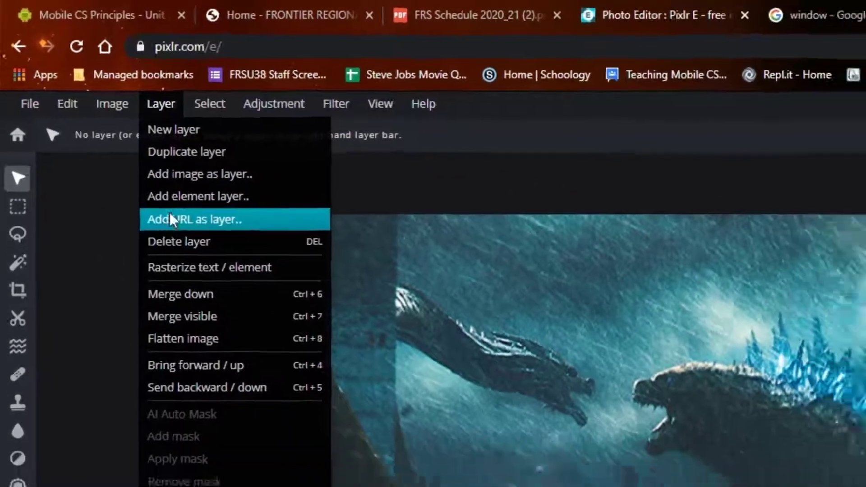
{"action": "left_click", "coordinate": [170, 214]}
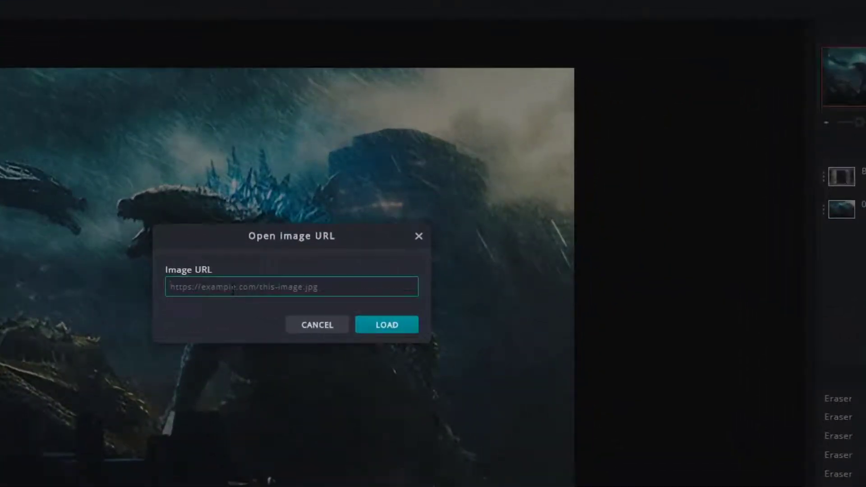
{"action": "key", "text": "ctrl+v"}
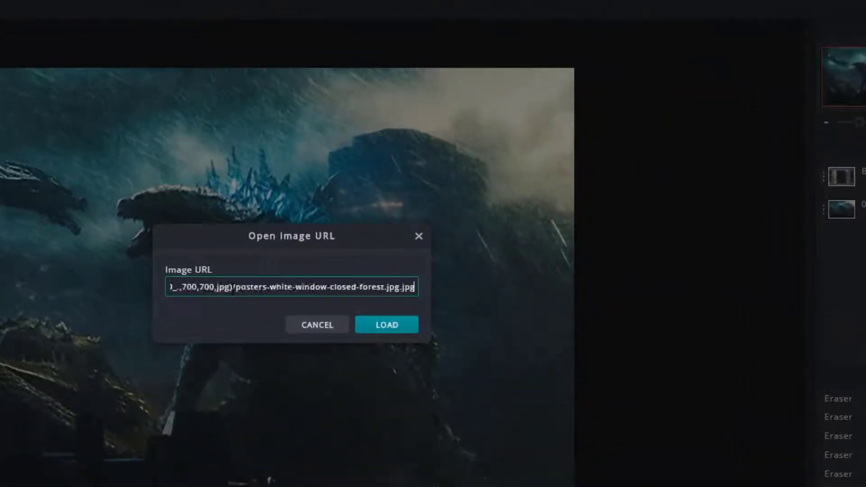
{"action": "left_click", "coordinate": [387, 325]}
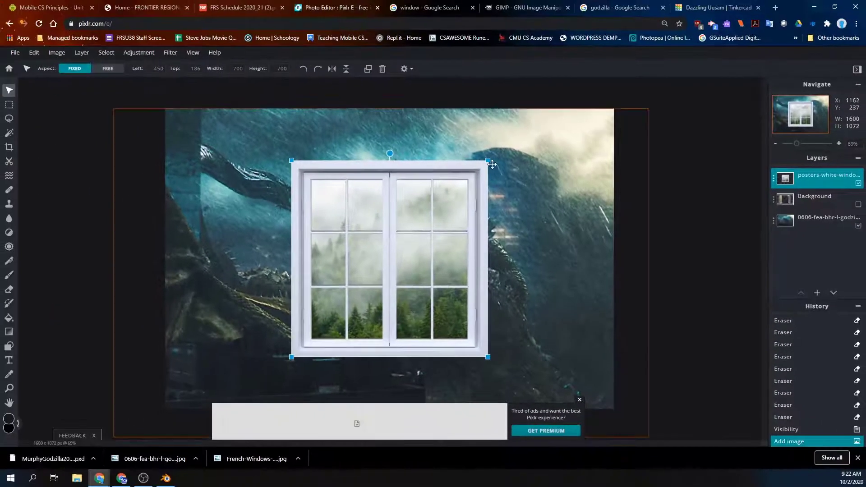
- Enlarge the white window layer to about 1093 × 1093 px and position it at left 265, top 0
{"action": "left_click_drag", "start_coordinate": [495, 157], "coordinate": [561, 90]}
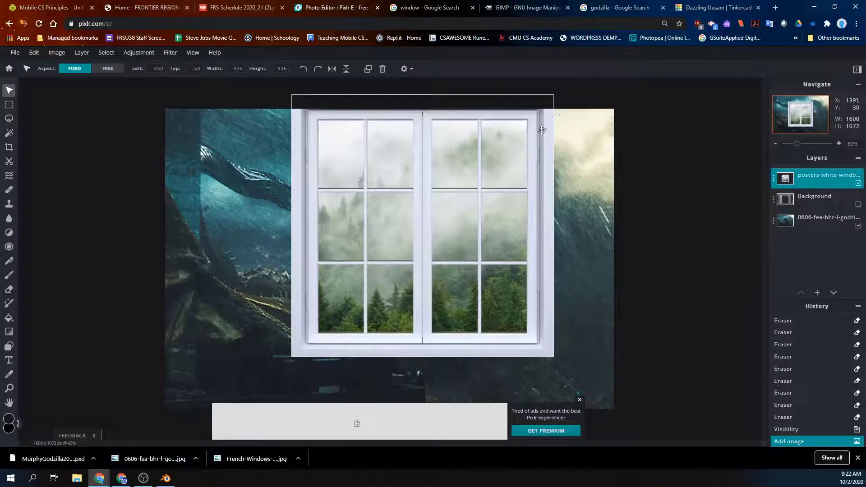
{"action": "left_click_drag", "start_coordinate": [294, 356], "coordinate": [243, 407]}
{"action": "left_click_drag", "start_coordinate": [333, 319], "coordinate": [326, 331]}
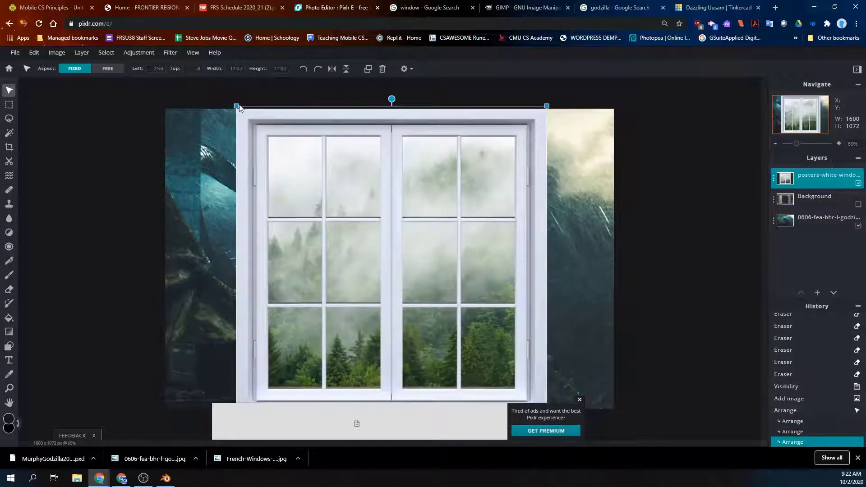
{"action": "left_click_drag", "start_coordinate": [236, 106], "coordinate": [243, 116]}
{"action": "left_click_drag", "start_coordinate": [283, 193], "coordinate": [280, 191]}
{"action": "left_click", "coordinate": [579, 401]}
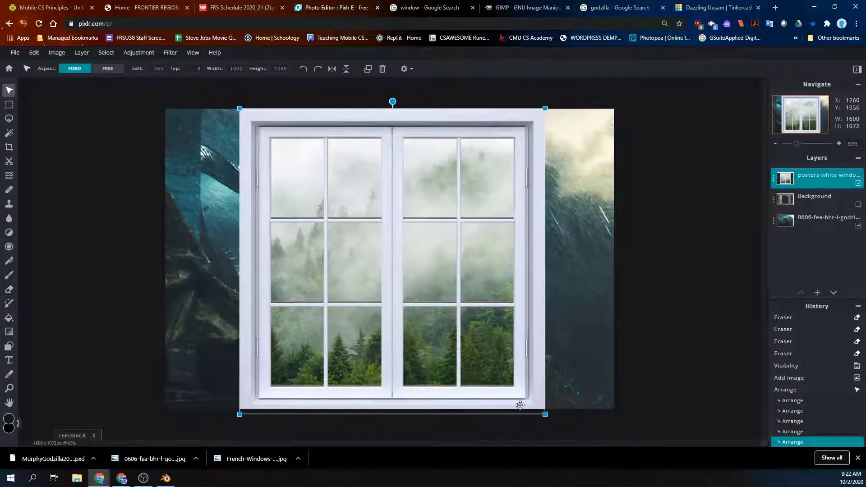
{"action": "left_click_drag", "start_coordinate": [545, 414], "coordinate": [547, 417]}
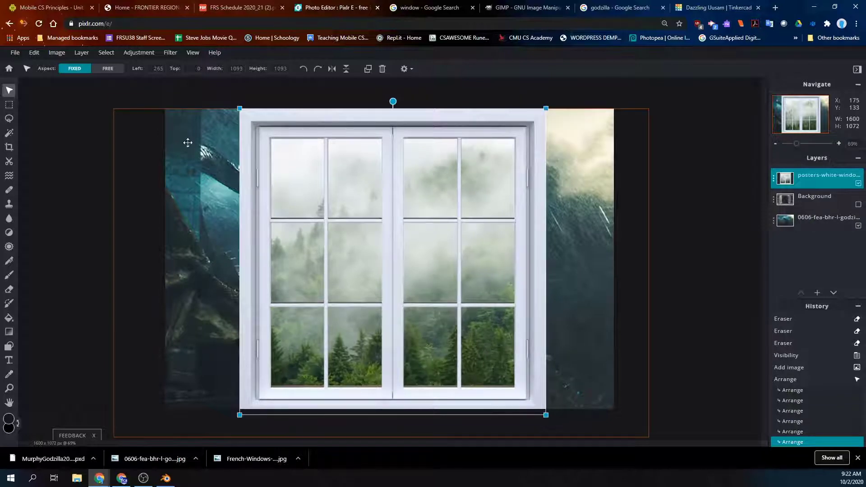
- Select the upper-left glass pane of the white window with a rectangular marquee and clear it
{"action": "left_click", "coordinate": [74, 119]}
{"action": "left_click", "coordinate": [329, 168]}
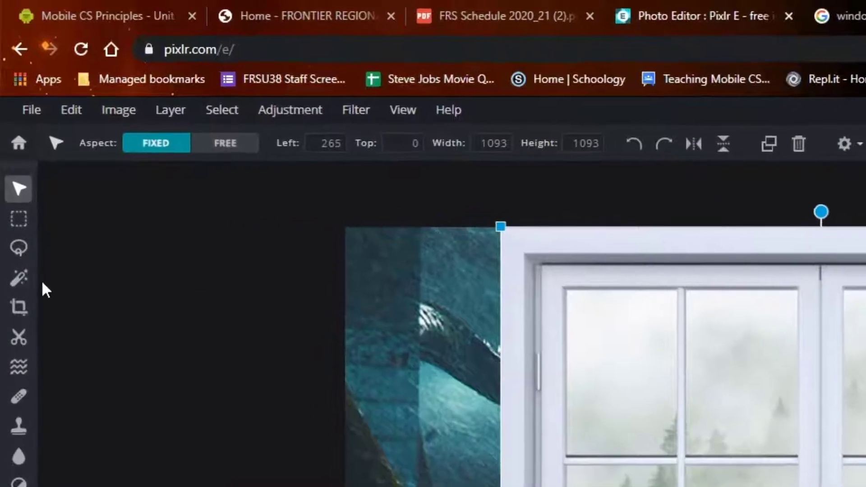
{"action": "left_click", "coordinate": [14, 169]}
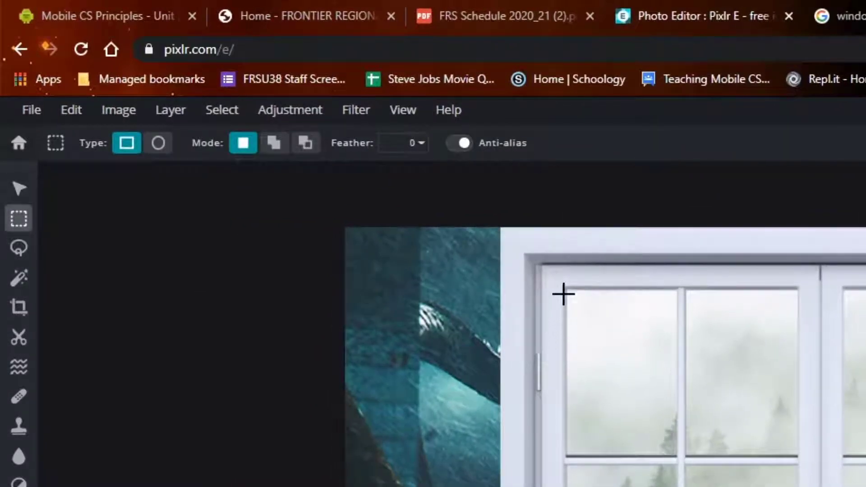
{"action": "scroll", "coordinate": [607, 316], "scroll_direction": "up", "scroll_amount": 2}
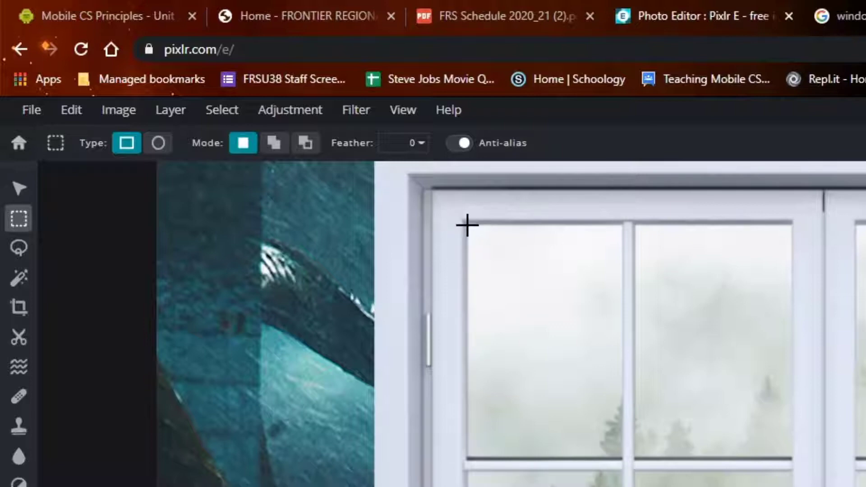
{"action": "left_click_drag", "start_coordinate": [467, 224], "coordinate": [621, 457]}
{"action": "key", "text": "ctrl+v"}
- Clear the second and third panes of the top row by moving the same marquee selection onto each, and deselect
{"action": "left_click_drag", "start_coordinate": [561, 366], "coordinate": [726, 369]}
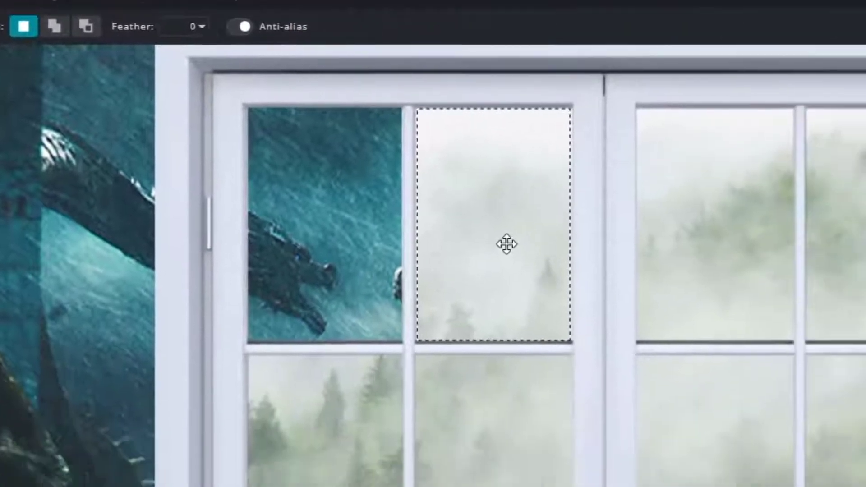
{"action": "key", "text": "ctrl+v"}
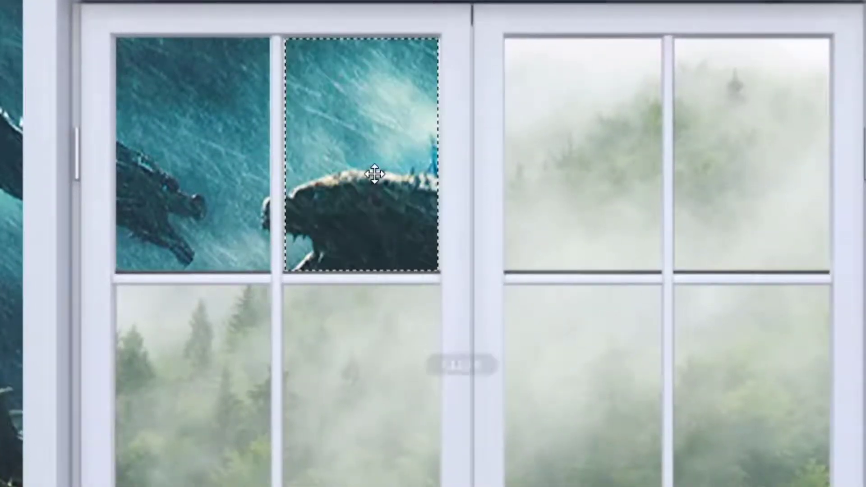
{"action": "left_click_drag", "start_coordinate": [374, 174], "coordinate": [588, 166]}
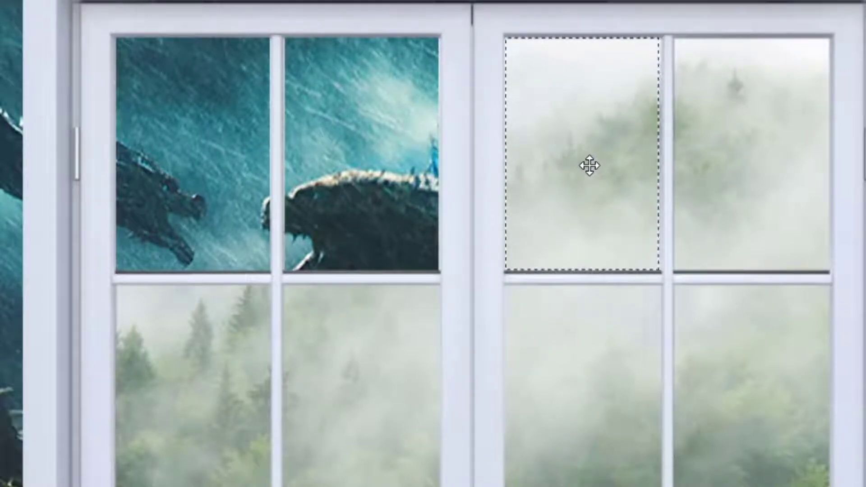
{"action": "key", "text": "ctrl+alt+shift+v"}
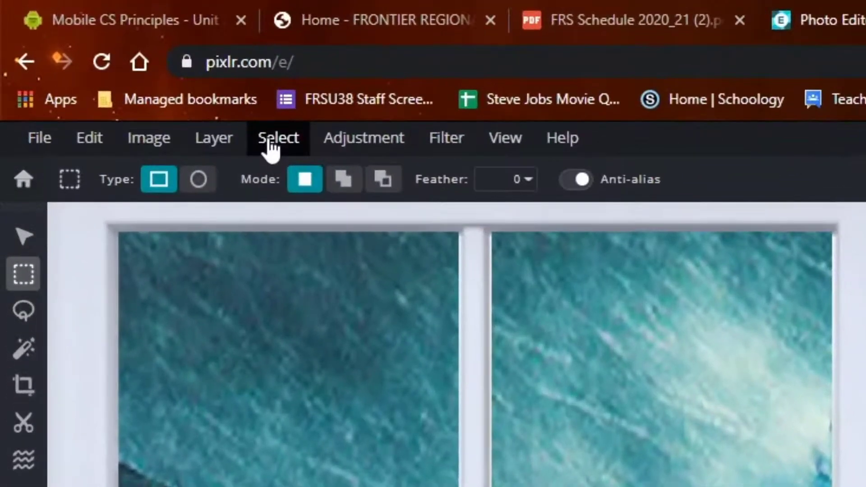
{"action": "left_click", "coordinate": [278, 137]}
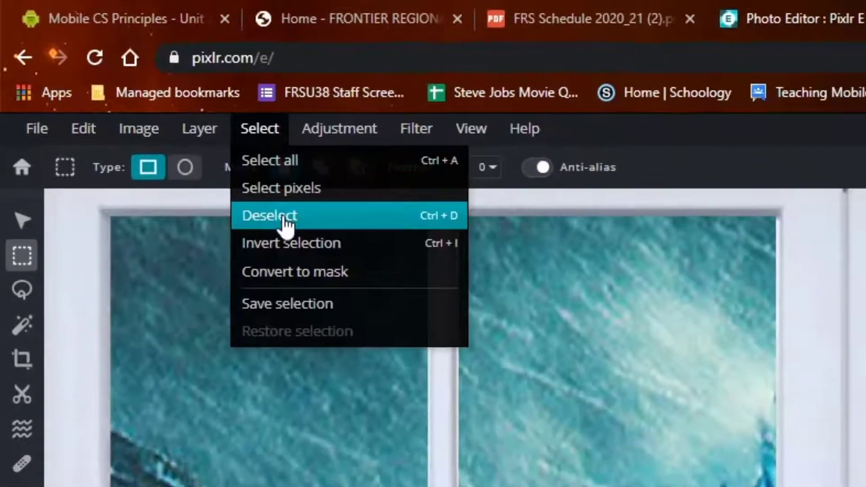
{"action": "left_click", "coordinate": [297, 228]}
- Set the Eraser to a hard round brush, 19 px in size with 0% softness
{"action": "scroll", "coordinate": [670, 262], "scroll_direction": "up", "scroll_amount": 1}
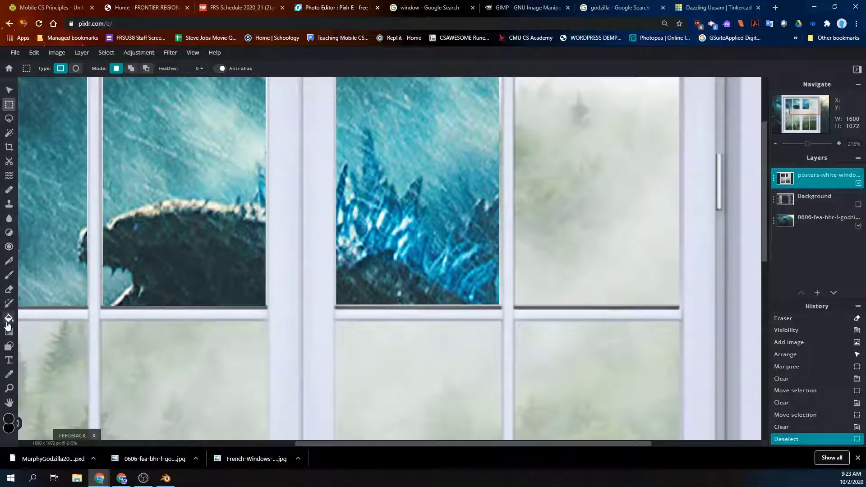
{"action": "left_click", "coordinate": [9, 289]}
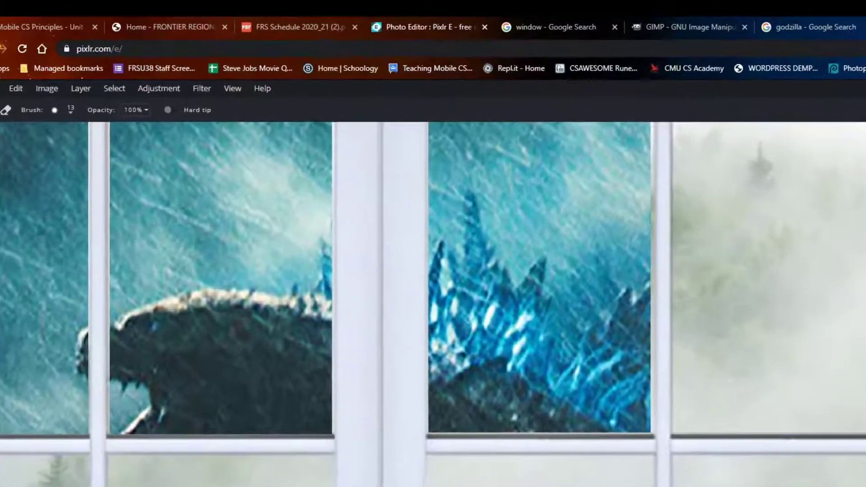
{"action": "scroll", "coordinate": [646, 399], "scroll_direction": "up", "scroll_amount": 1}
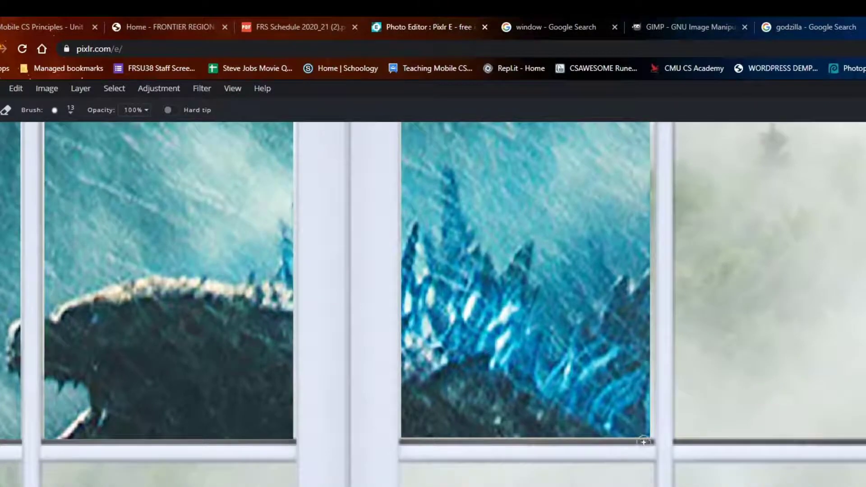
{"action": "scroll", "coordinate": [643, 441], "scroll_direction": "up", "scroll_amount": 7}
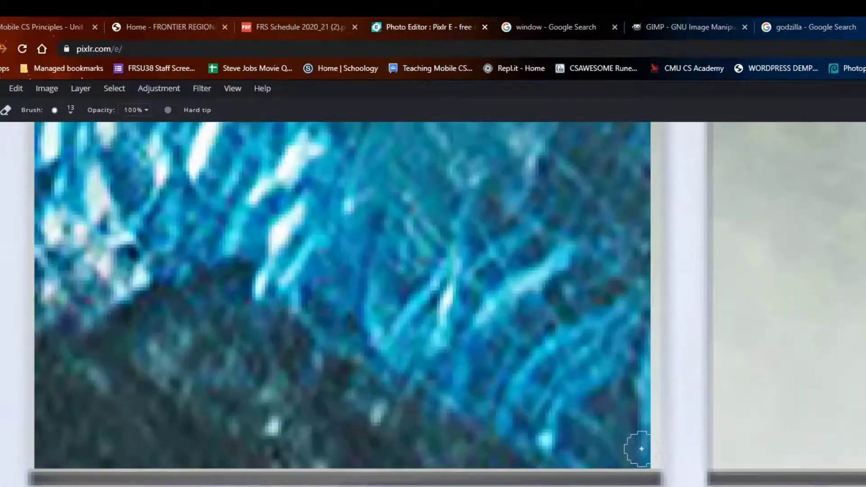
{"action": "left_click", "coordinate": [53, 112]}
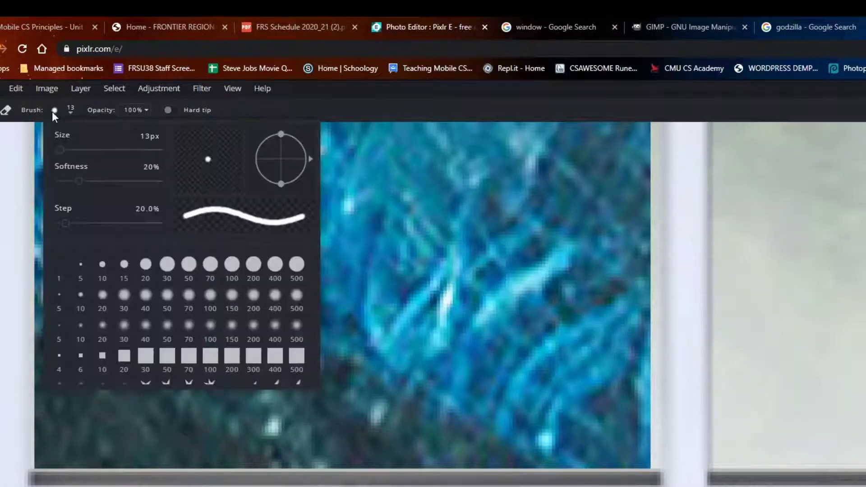
{"action": "mouse_move", "coordinate": [79, 184]}
{"action": "left_mouse_down"}
{"action": "mouse_move", "coordinate": [40, 180]}
{"action": "mouse_move", "coordinate": [170, 191]}
{"action": "mouse_move", "coordinate": [36, 189]}
{"action": "left_mouse_up"}
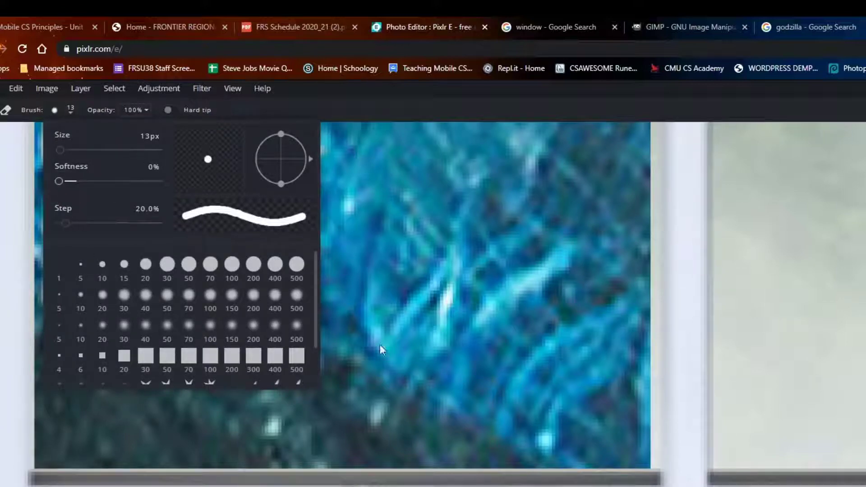
{"action": "left_click", "coordinate": [188, 265]}
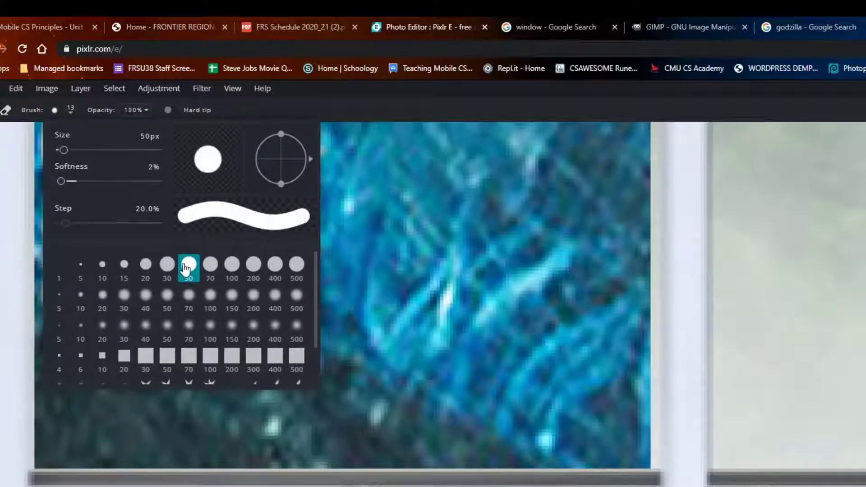
{"action": "left_click_drag", "start_coordinate": [65, 153], "coordinate": [61, 153]}
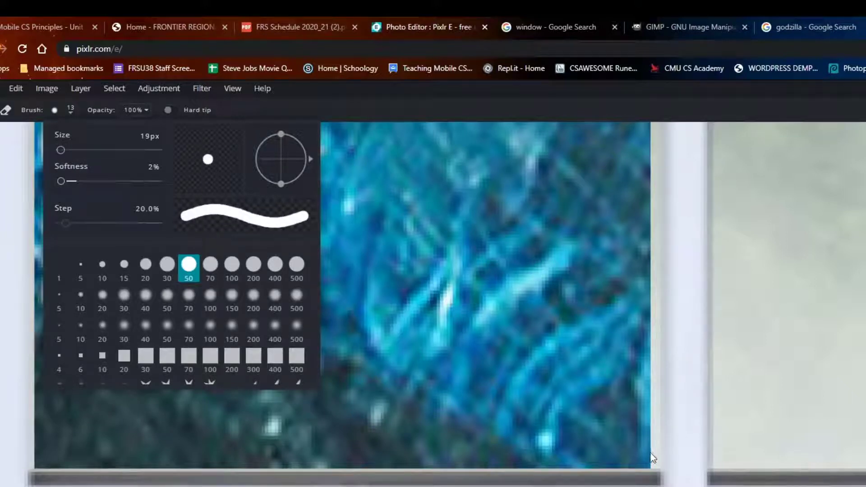
{"action": "left_click", "coordinate": [596, 358]}
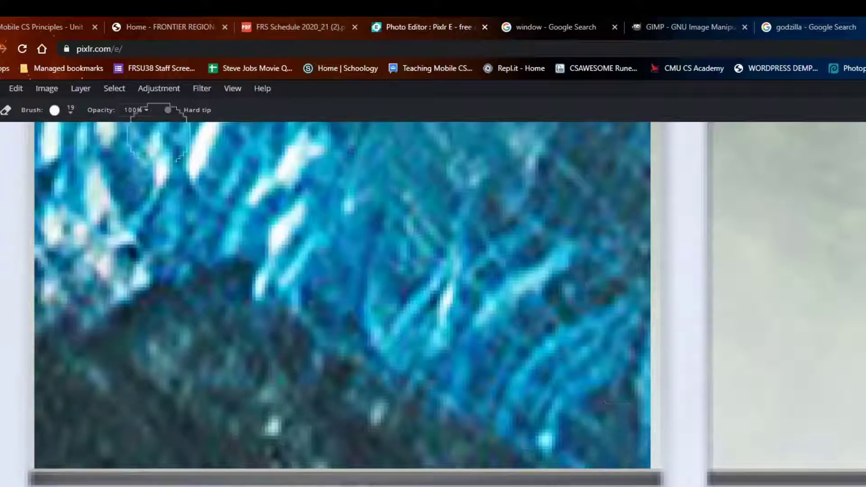
{"action": "left_click", "coordinate": [68, 116]}
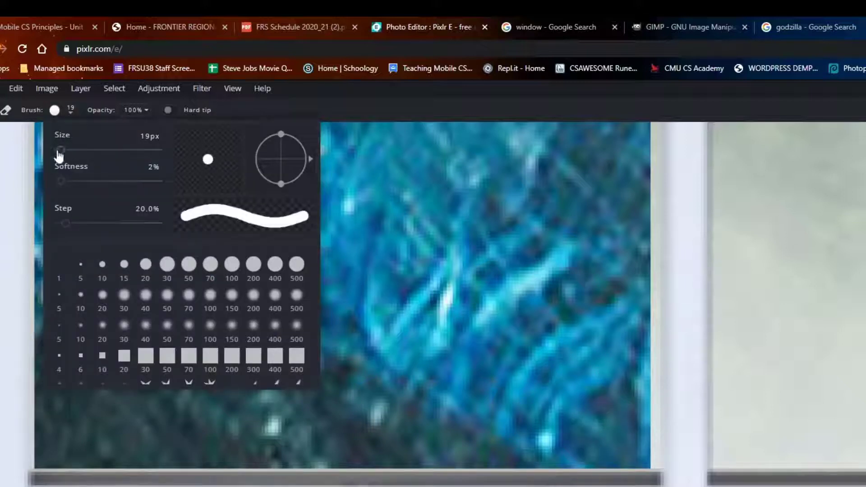
{"action": "left_click_drag", "start_coordinate": [62, 181], "coordinate": [51, 184]}
{"action": "left_click", "coordinate": [397, 295]}
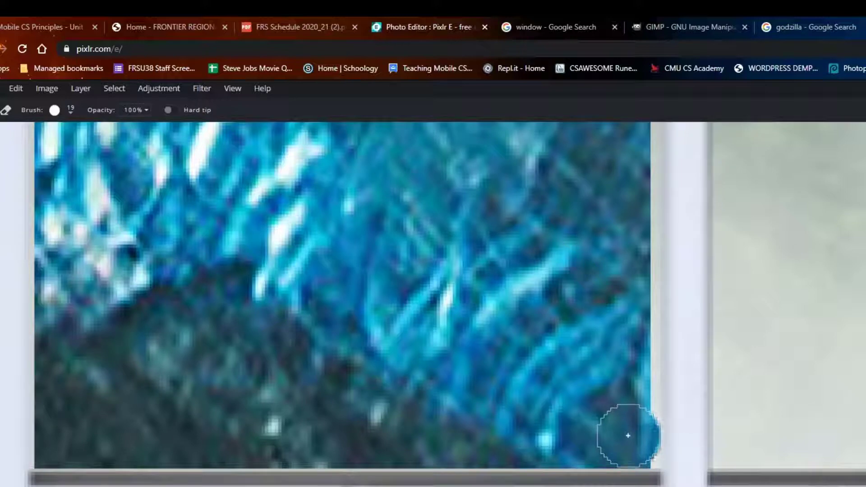
- Erase the leftover strip of glass along the right edge of the third pane in the top row
{"action": "scroll", "coordinate": [626, 420], "scroll_direction": "down", "scroll_amount": 5}
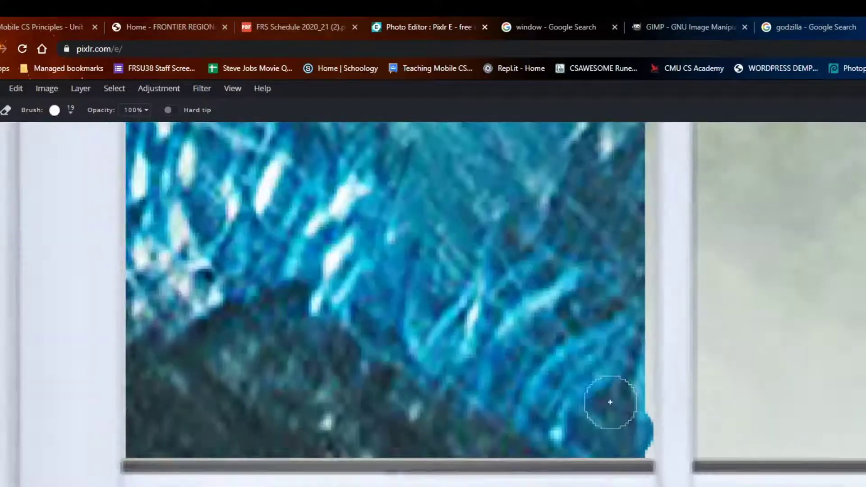
{"action": "scroll", "coordinate": [608, 160], "scroll_direction": "up", "scroll_amount": 5}
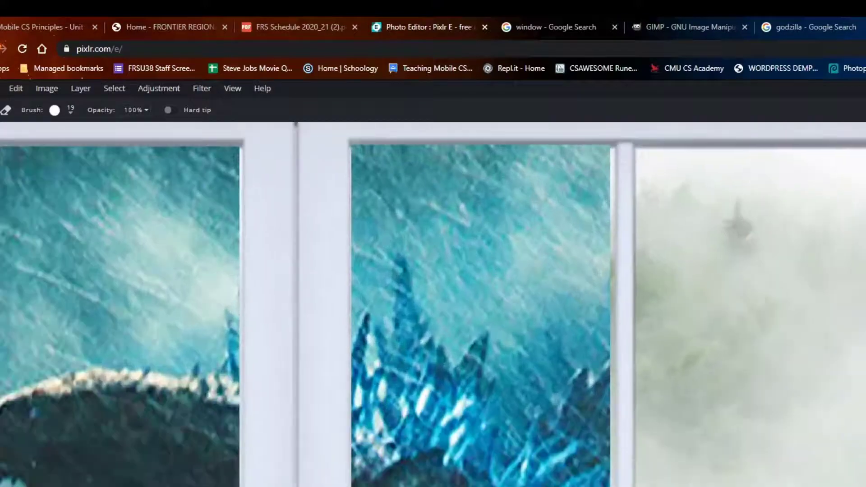
{"action": "scroll", "coordinate": [579, 149], "scroll_direction": "down", "scroll_amount": 2}
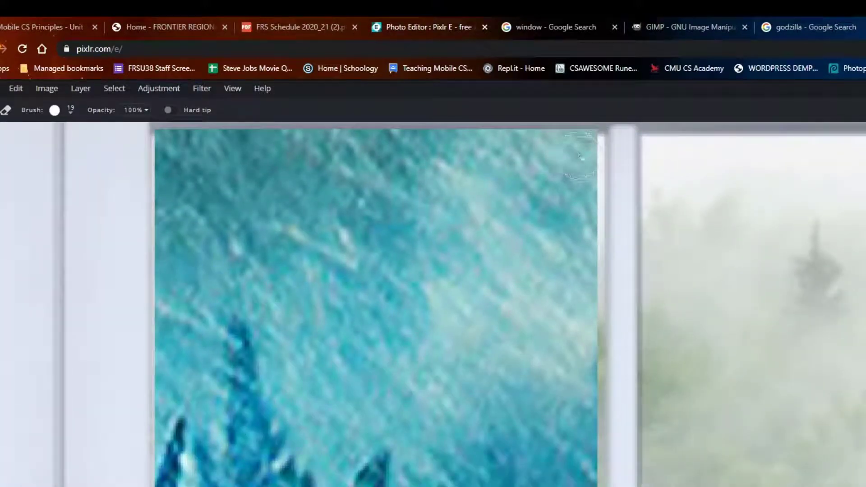
{"action": "left_click", "coordinate": [580, 159], "text": "shift"}
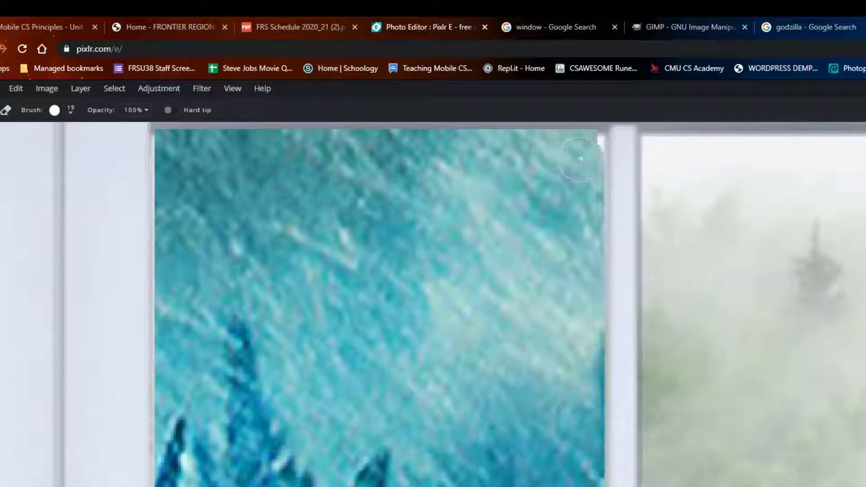
- Switch the Eraser to the 10 px hard round brush and clean the leftover glass from the third pane's right corners
{"action": "left_click", "coordinate": [70, 110]}
{"action": "left_click_drag", "start_coordinate": [63, 155], "coordinate": [62, 155]}
{"action": "left_click", "coordinate": [584, 143]}
{"action": "left_click", "coordinate": [71, 112]}
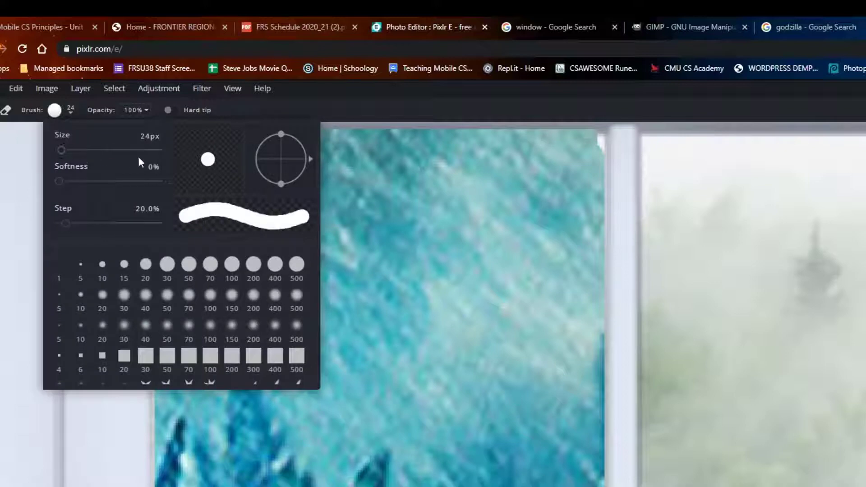
{"action": "left_click", "coordinate": [102, 266]}
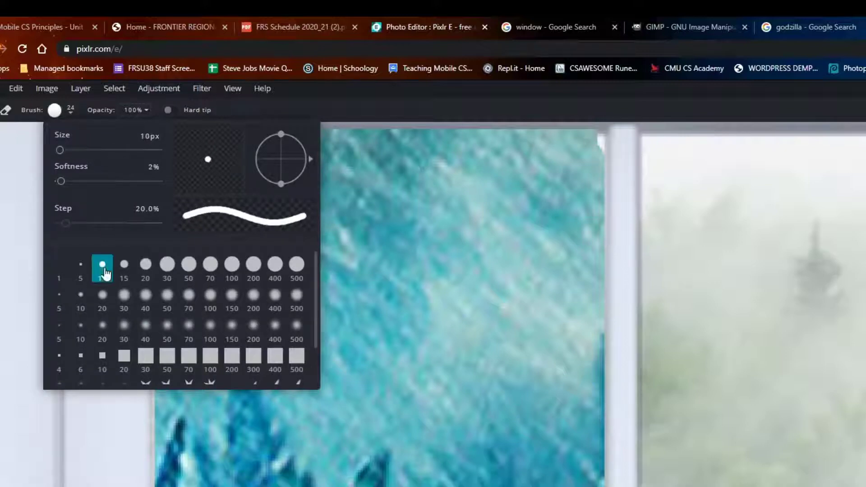
{"action": "left_click", "coordinate": [583, 157]}
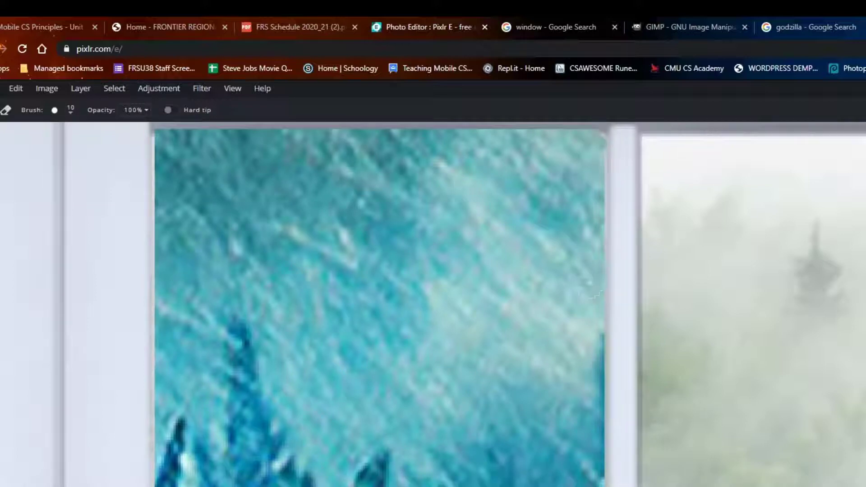
{"action": "scroll", "coordinate": [590, 292], "scroll_direction": "down", "scroll_amount": 3}
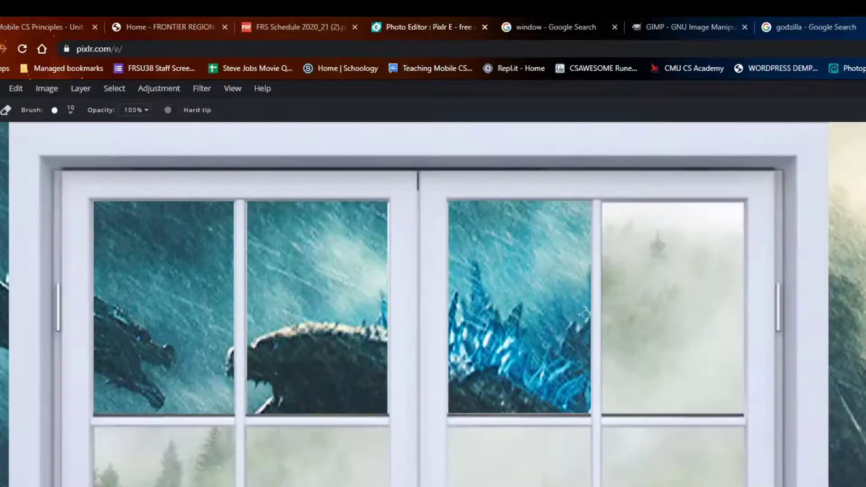
{"action": "scroll", "coordinate": [586, 408], "scroll_direction": "up", "scroll_amount": 5}
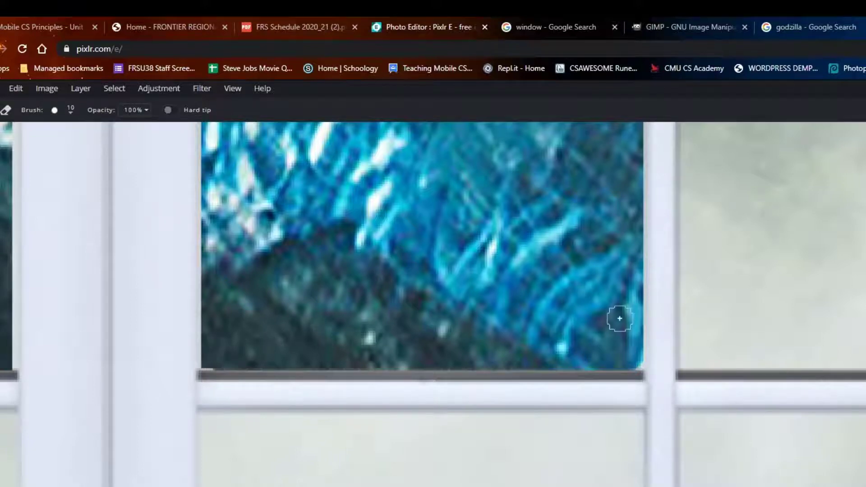
{"action": "scroll", "coordinate": [593, 319], "scroll_direction": "down", "scroll_amount": 5}
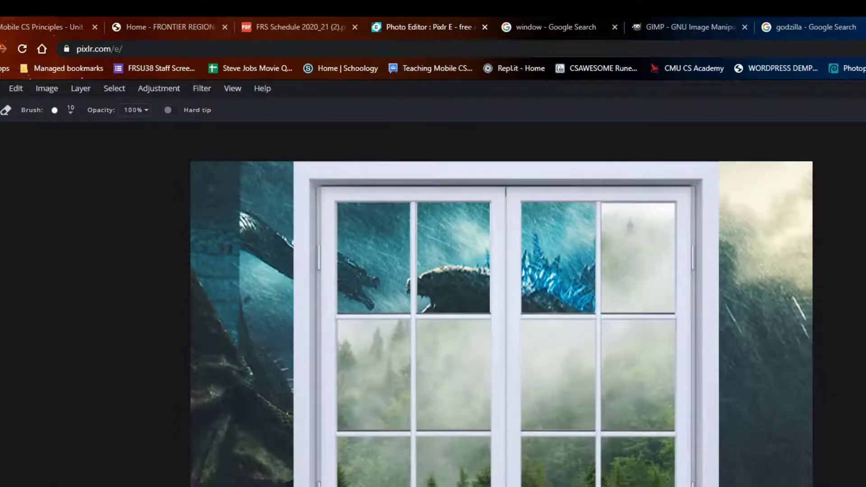
{"action": "scroll", "coordinate": [539, 294], "scroll_direction": "up", "scroll_amount": 2}
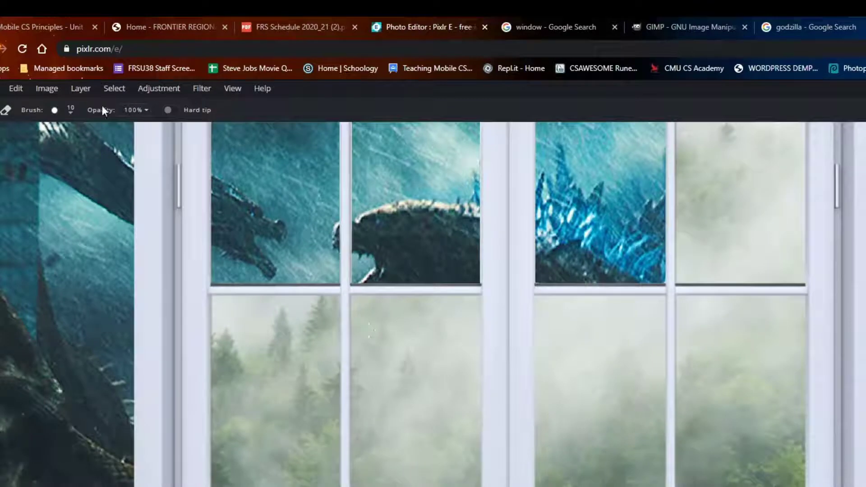
- Select the first pane of the second row with a rectangular marquee and clear it
{"action": "key", "text": "m"}
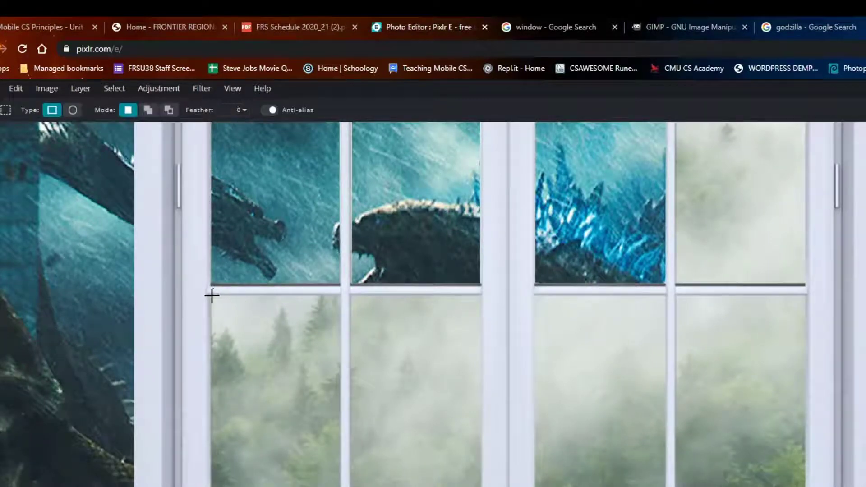
{"action": "mouse_move", "coordinate": [211, 295]}
{"action": "left_mouse_down"}
{"action": "mouse_move", "coordinate": [286, 479]}
{"action": "mouse_move", "coordinate": [332, 477]}
{"action": "mouse_move", "coordinate": [339, 485]}
{"action": "left_mouse_up"}
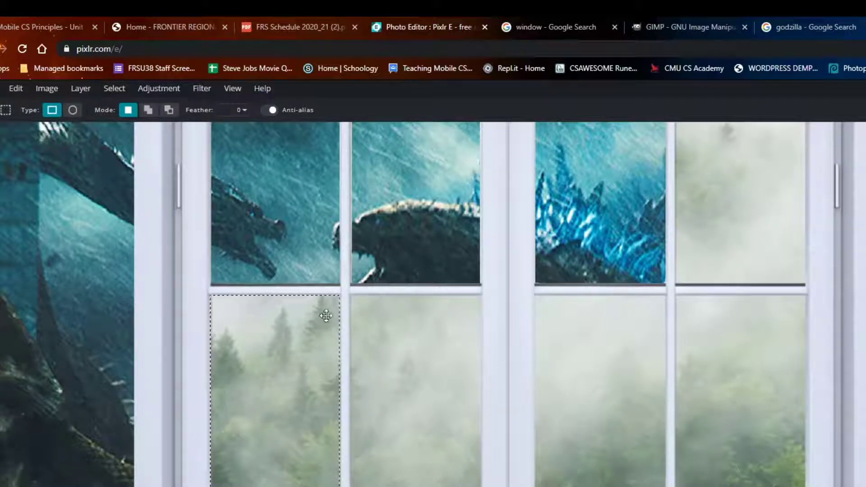
{"action": "key", "text": "Delete"}
- Clear the remaining three panes of the second row by moving the same marquee selection onto each
{"action": "left_click_drag", "start_coordinate": [286, 340], "coordinate": [428, 342]}
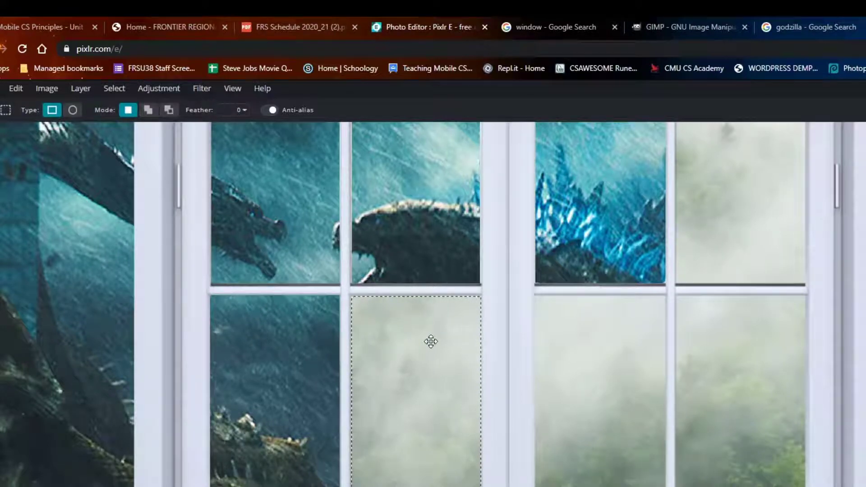
{"action": "key", "text": "Delete"}
{"action": "left_click_drag", "start_coordinate": [430, 342], "coordinate": [616, 340]}
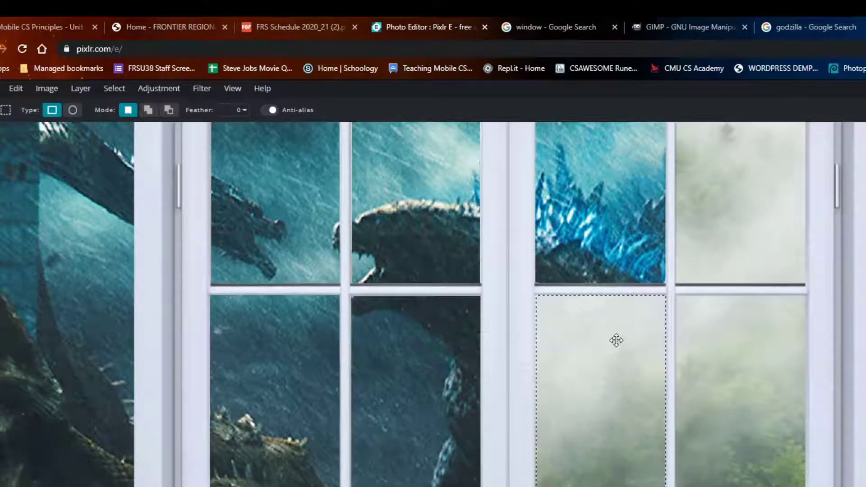
{"action": "key", "text": "Delete"}
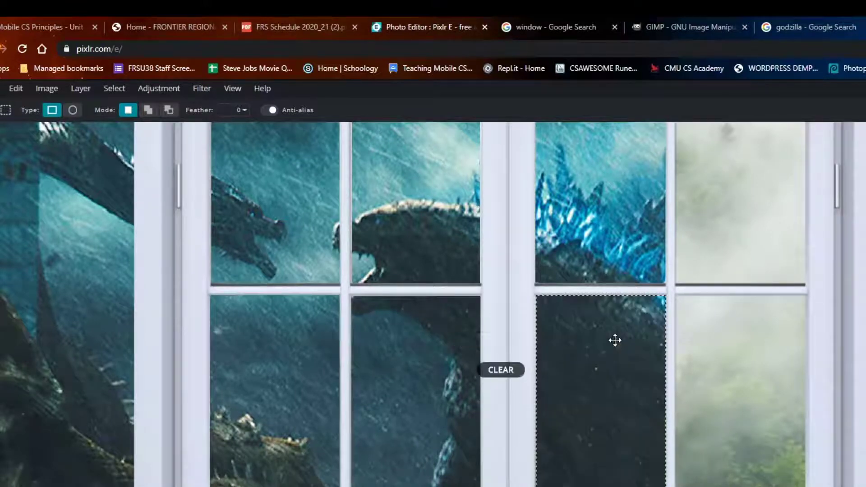
{"action": "left_click_drag", "start_coordinate": [614, 340], "coordinate": [755, 339]}
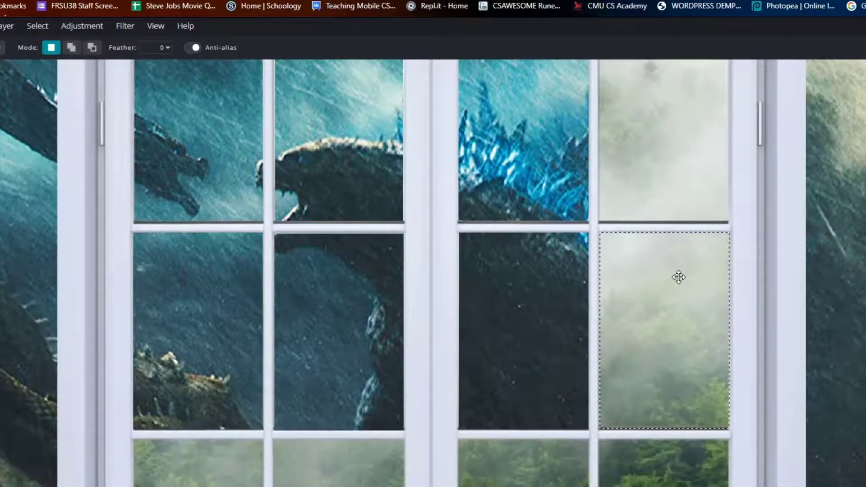
{"action": "key", "text": "Delete"}
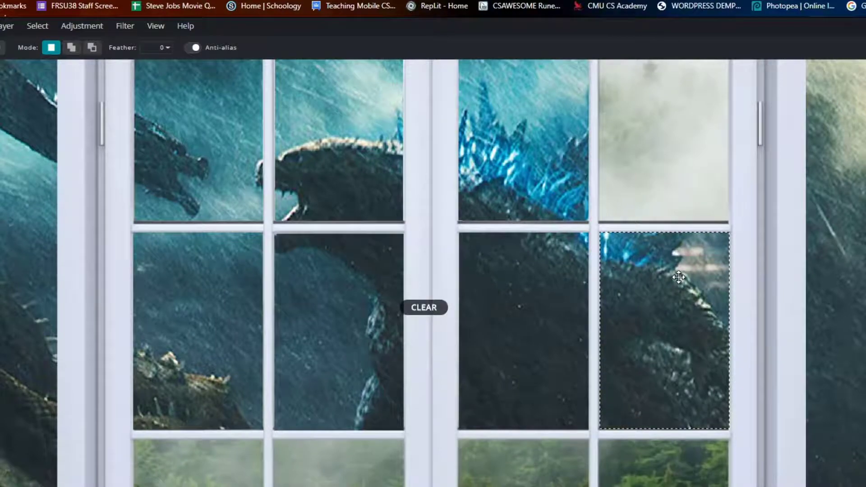
- Try to fit the existing marquee selection over the fourth pane of the top row, and deselect
{"action": "scroll", "coordinate": [442, 237], "scroll_direction": "down", "scroll_amount": 3}
{"action": "scroll", "coordinate": [338, 455], "scroll_direction": "up", "scroll_amount": 4}
{"action": "scroll", "coordinate": [304, 439], "scroll_direction": "down", "scroll_amount": 4}
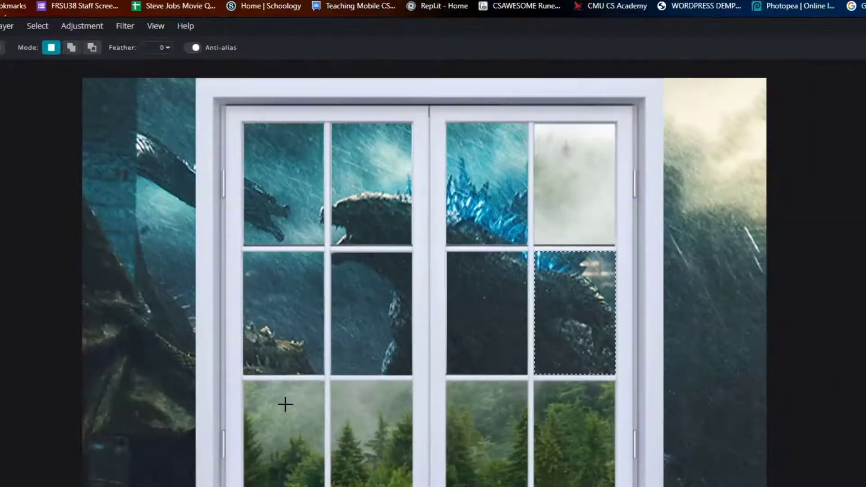
{"action": "left_click_drag", "start_coordinate": [534, 297], "coordinate": [535, 213]}
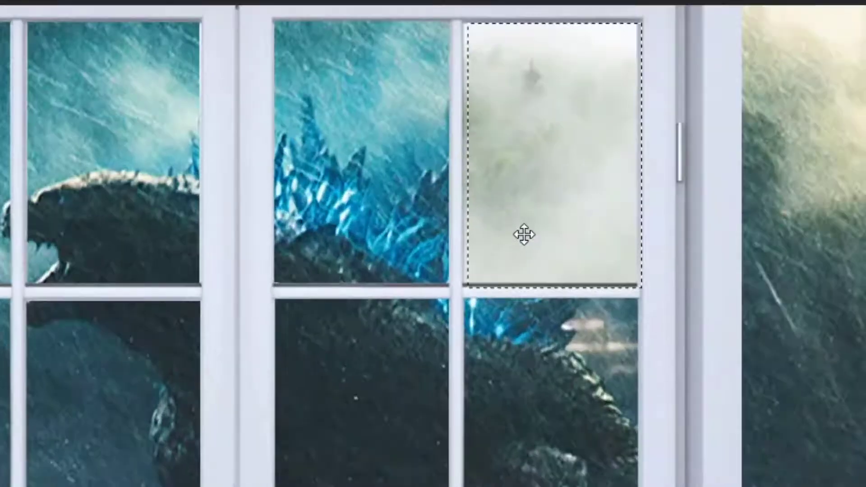
{"action": "key", "text": "Left"}
{"action": "key", "text": "Left"}
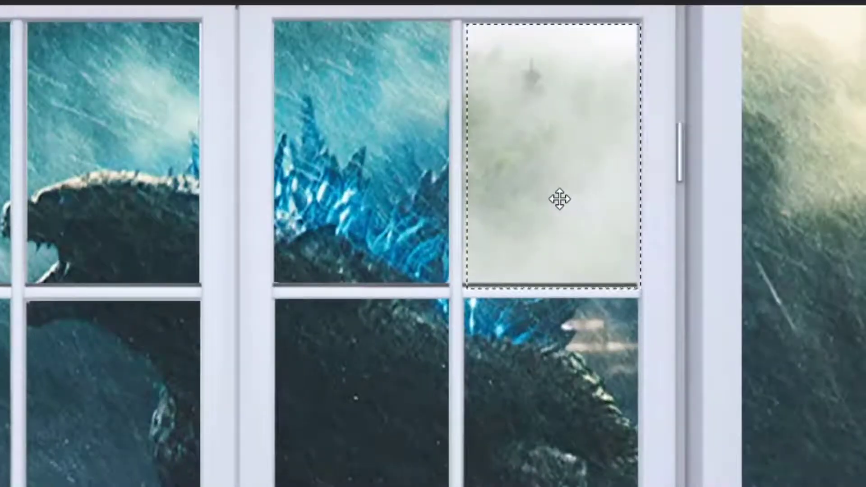
{"action": "key", "text": "Up"}
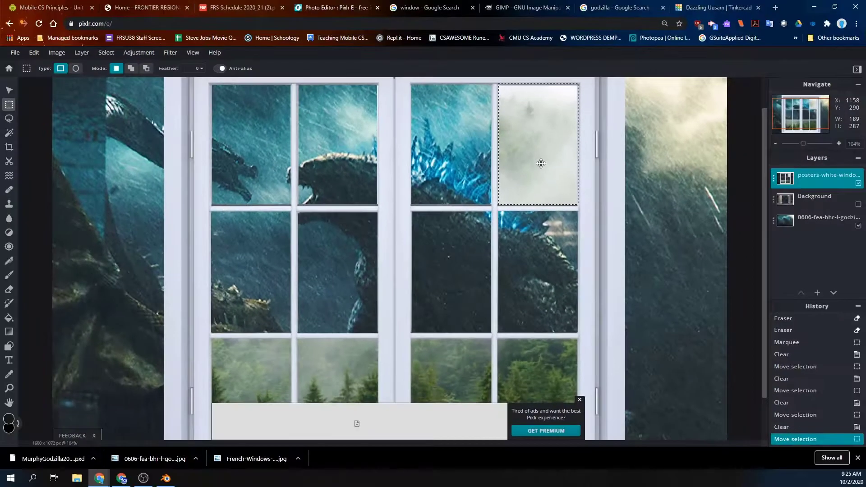
{"action": "left_click_drag", "start_coordinate": [541, 163], "coordinate": [540, 164]}
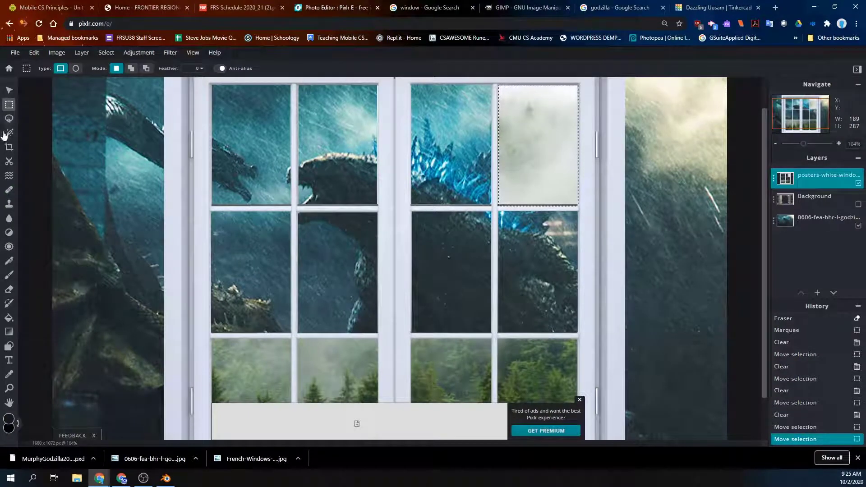
{"action": "left_click", "coordinate": [108, 52]}
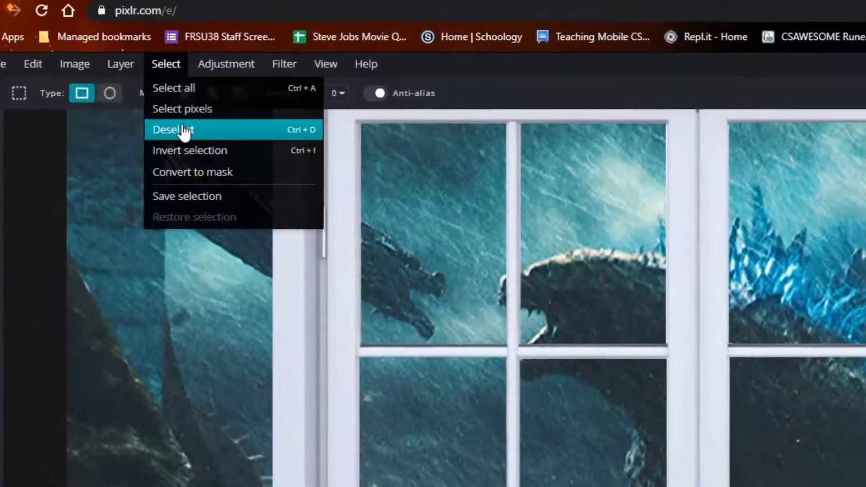
{"action": "left_click", "coordinate": [115, 90]}
{"action": "scroll", "coordinate": [735, 166], "scroll_direction": "up", "scroll_amount": 4}
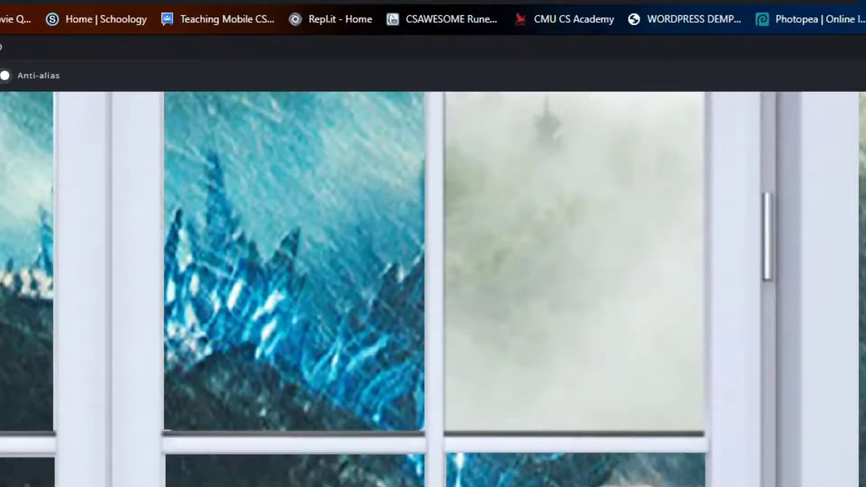
- Select the fourth pane of the top row with a new rectangular marquee about 189 × 282 px and clear it
{"action": "scroll", "coordinate": [684, 244], "scroll_direction": "up", "scroll_amount": 3}
{"action": "scroll", "coordinate": [683, 245], "scroll_direction": "down", "scroll_amount": 3}
{"action": "scroll", "coordinate": [865, 314], "scroll_direction": "up", "scroll_amount": 2}
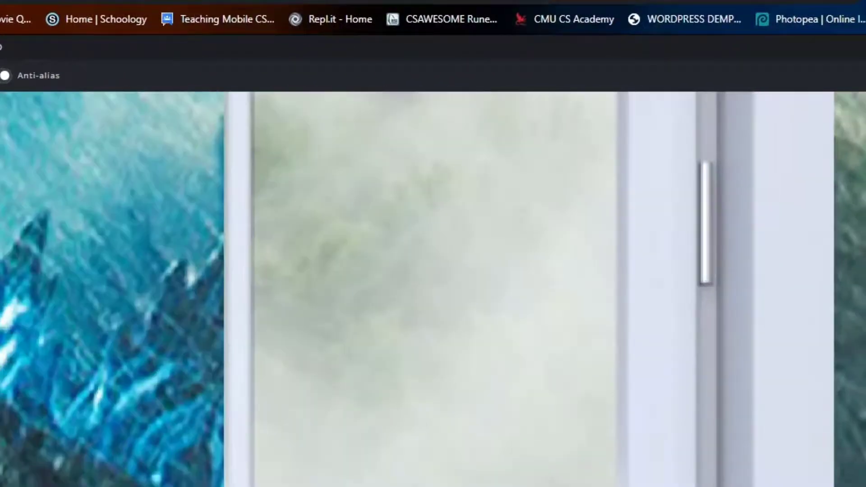
{"action": "scroll", "coordinate": [433, 288], "scroll_direction": "up", "scroll_amount": 4}
{"action": "scroll", "coordinate": [433, 289], "scroll_direction": "down", "scroll_amount": 2}
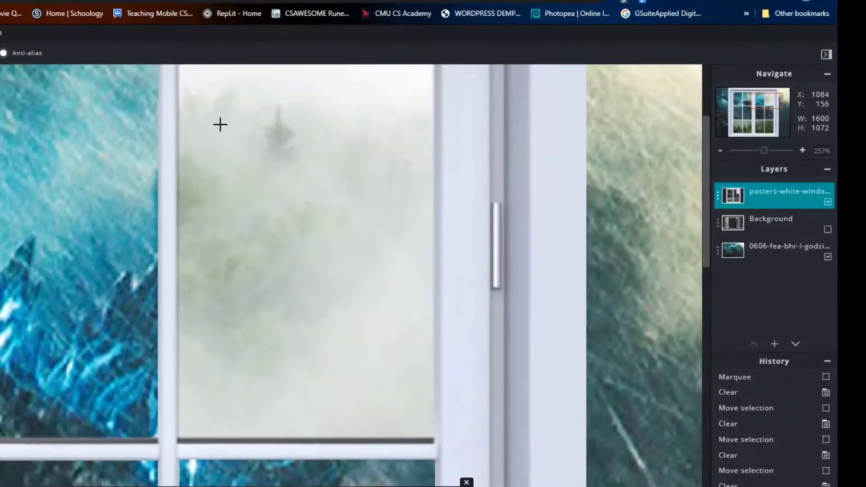
{"action": "scroll", "coordinate": [293, 164], "scroll_direction": "up", "scroll_amount": 1}
{"action": "scroll", "coordinate": [398, 186], "scroll_direction": "down", "scroll_amount": 2}
{"action": "scroll", "coordinate": [299, 140], "scroll_direction": "down", "scroll_amount": 1}
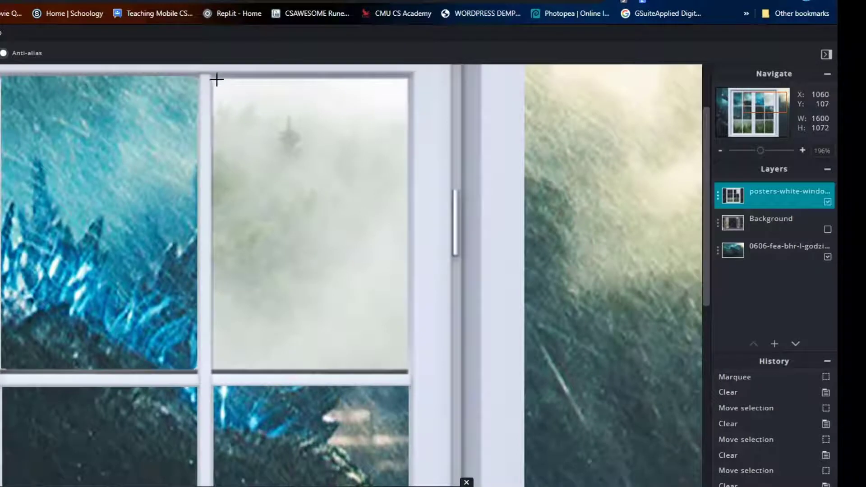
{"action": "left_click_drag", "start_coordinate": [212, 78], "coordinate": [407, 369]}
{"action": "key", "text": "Delete"}
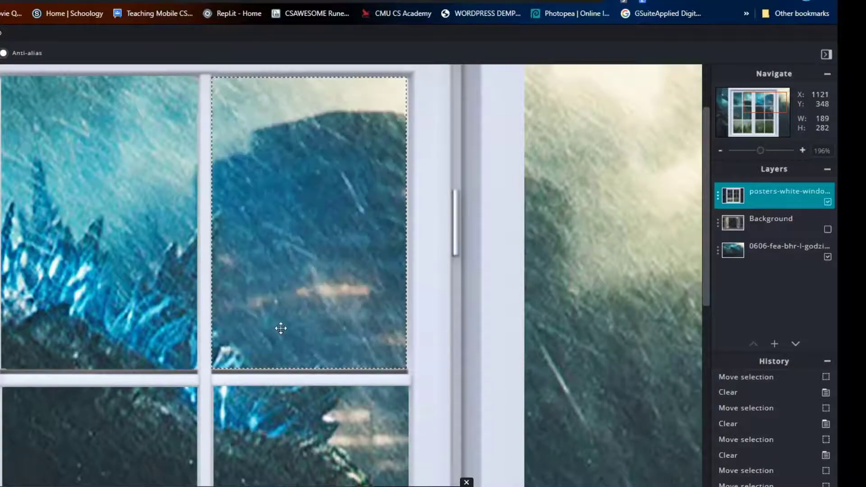
- Select the misty background above the trees in the first three bottom-row panes with the Wand, clearing each selection
{"action": "scroll", "coordinate": [276, 315], "scroll_direction": "down", "scroll_amount": 8}
{"action": "scroll", "coordinate": [99, 413], "scroll_direction": "down", "scroll_amount": 2}
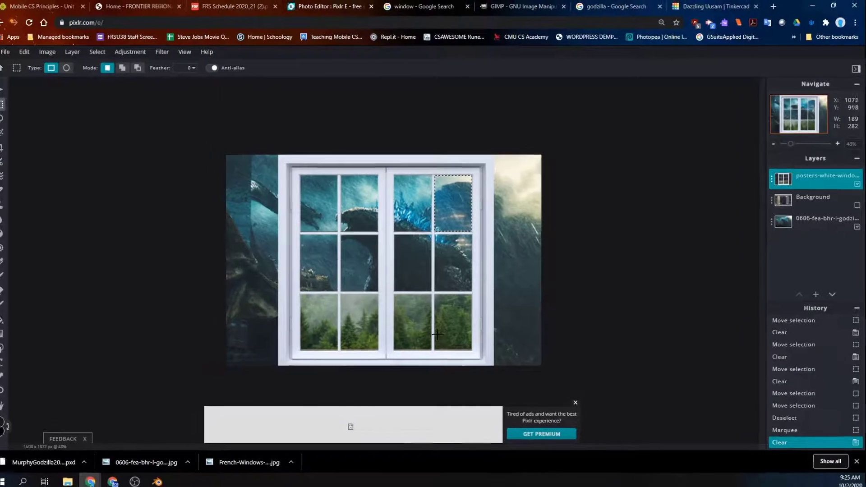
{"action": "scroll", "coordinate": [286, 394], "scroll_direction": "up", "scroll_amount": 2}
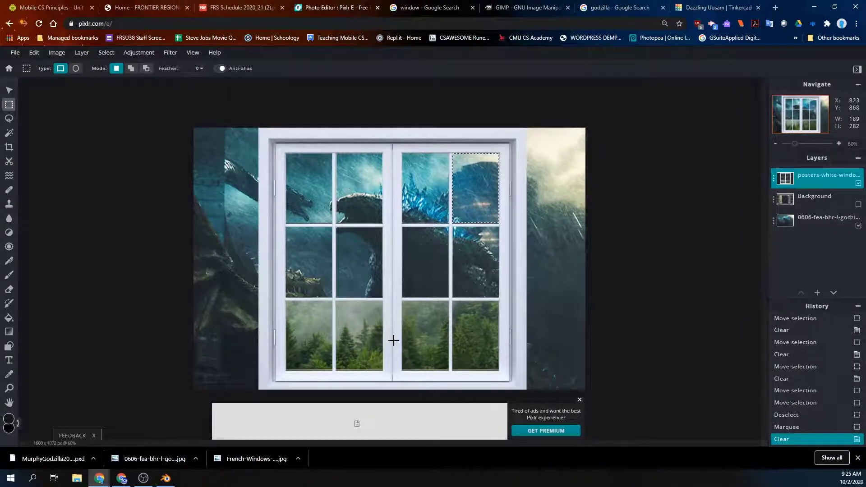
{"action": "scroll", "coordinate": [351, 345], "scroll_direction": "up", "scroll_amount": 1}
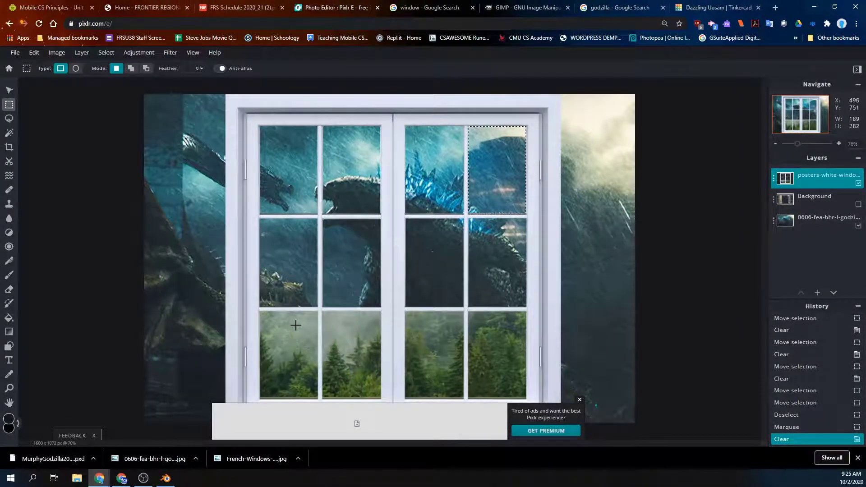
{"action": "scroll", "coordinate": [297, 325], "scroll_direction": "down", "scroll_amount": 1}
{"action": "scroll", "coordinate": [301, 365], "scroll_direction": "up", "scroll_amount": 2}
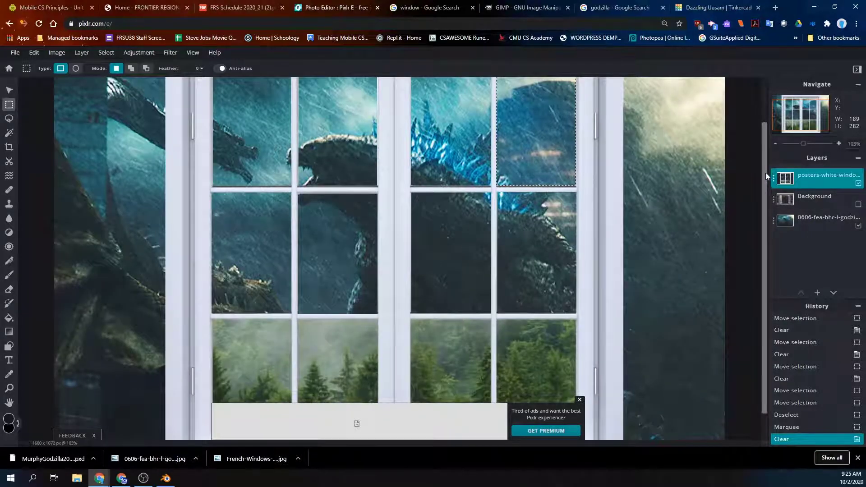
{"action": "scroll", "coordinate": [765, 180], "scroll_direction": "up", "scroll_amount": 1}
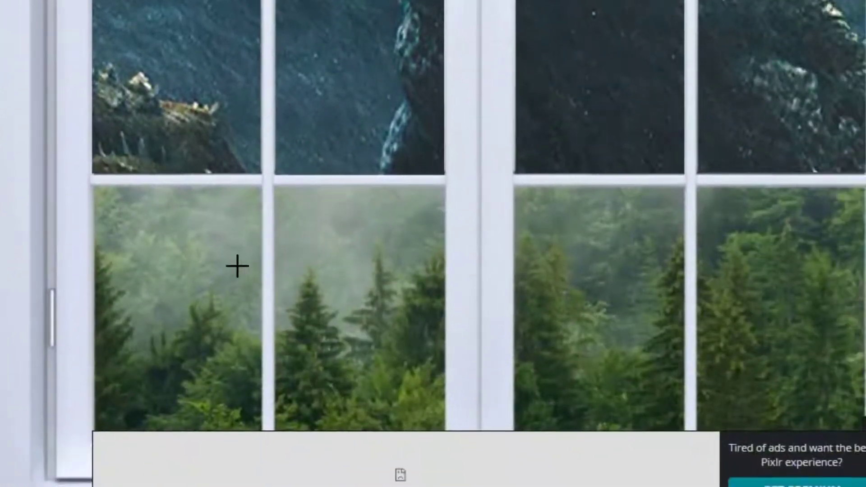
{"action": "left_click", "coordinate": [313, 348]}
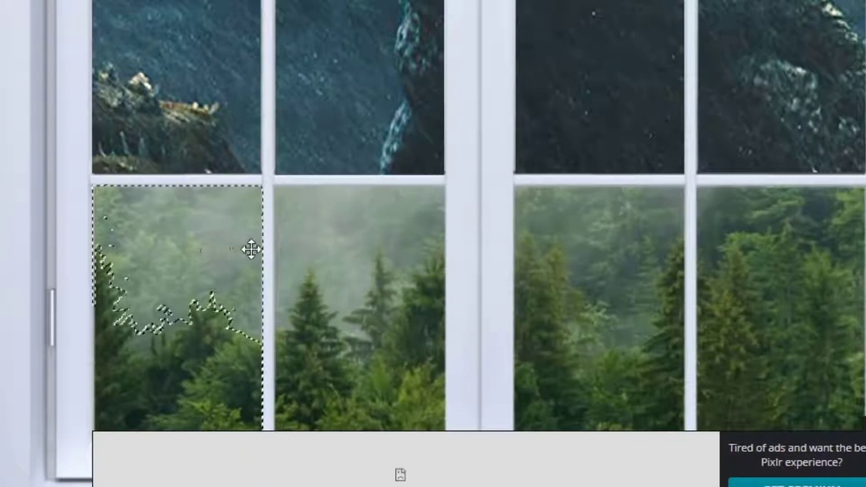
{"action": "key", "text": "Delete"}
{"action": "left_click", "coordinate": [363, 218]}
{"action": "key", "text": "Delete"}
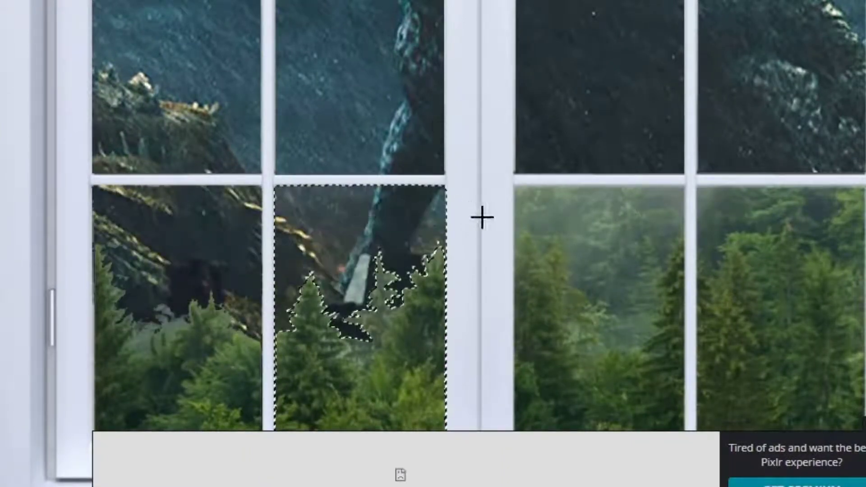
{"action": "left_click", "coordinate": [594, 227]}
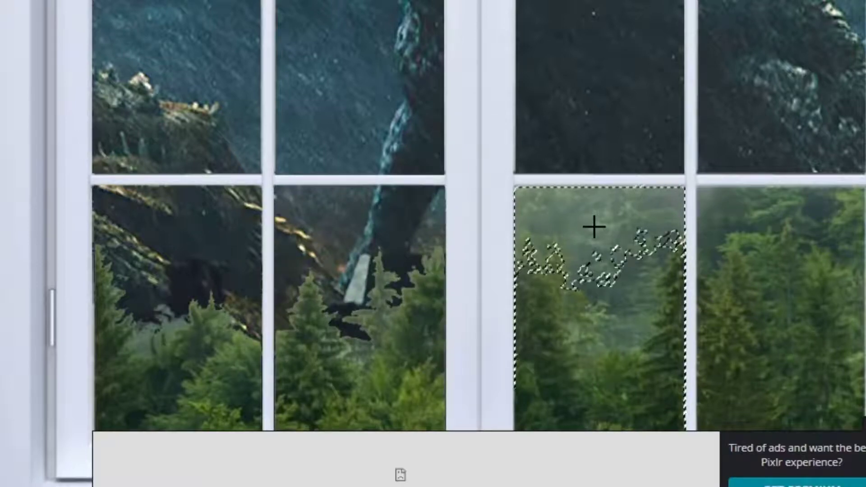
{"action": "key", "text": "Delete"}
- Try to select the leftover mist in the third bottom pane and the background in the fourth with the Wand, and deselect
{"action": "left_click", "coordinate": [627, 285]}
{"action": "left_click", "coordinate": [724, 225]}
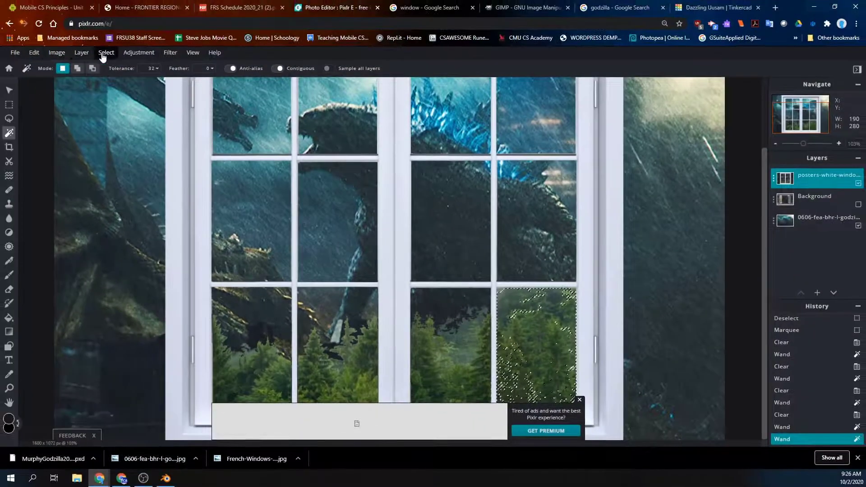
{"action": "left_click", "coordinate": [107, 52]}
{"action": "left_click", "coordinate": [112, 88]}
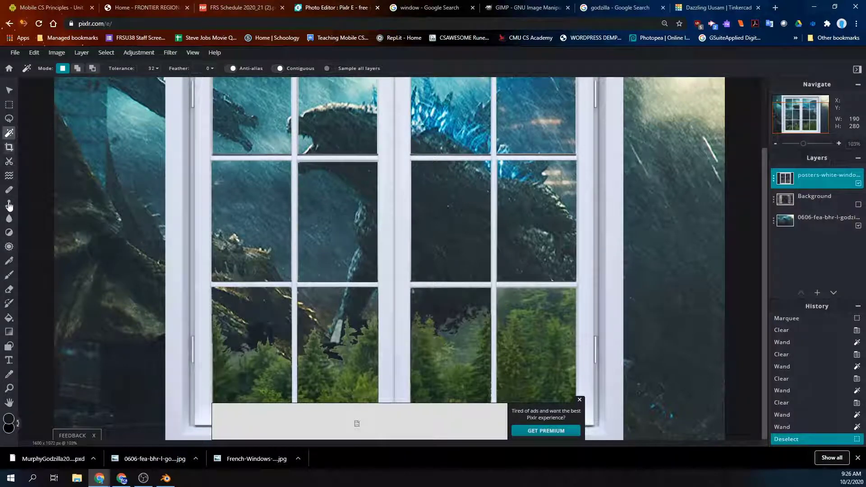
- Erase some of the leftover mist between the trees in the third bottom pane with the 10 px Eraser
{"action": "left_click", "coordinate": [9, 289]}
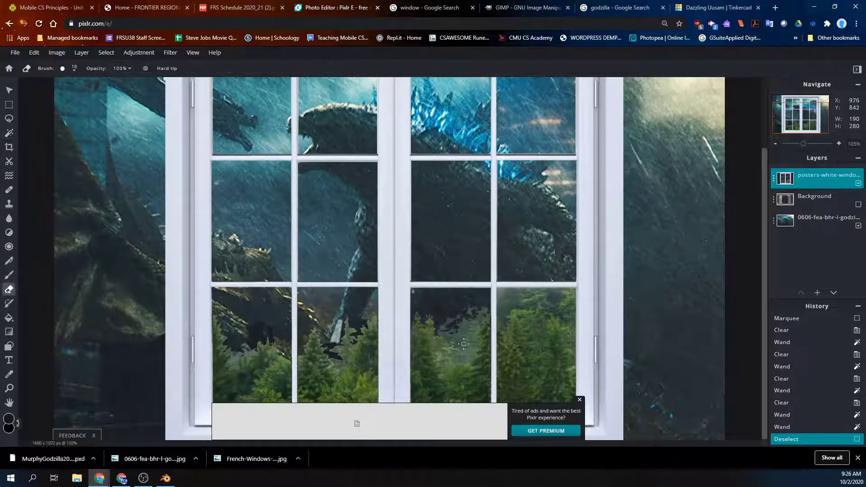
{"action": "scroll", "coordinate": [463, 343], "scroll_direction": "up", "scroll_amount": 3}
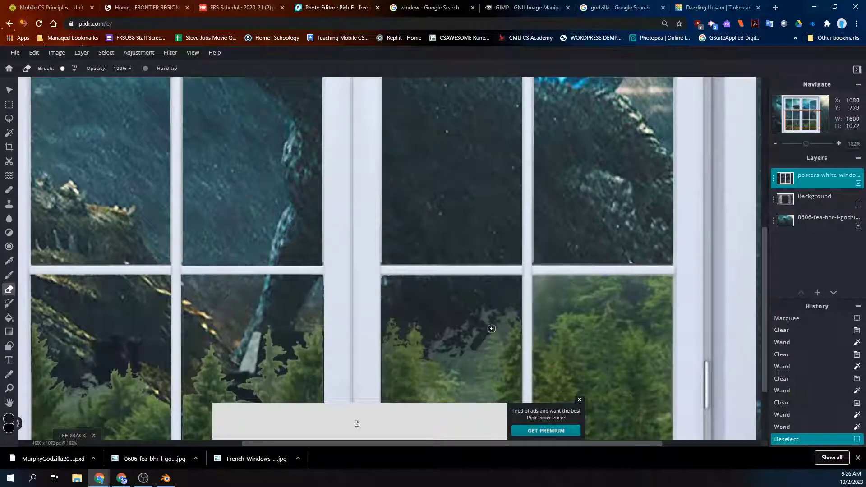
{"action": "mouse_move", "coordinate": [473, 347]}
{"action": "left_mouse_down"}
{"action": "mouse_move", "coordinate": [469, 372]}
{"action": "mouse_move", "coordinate": [464, 360]}
{"action": "mouse_move", "coordinate": [444, 360]}
{"action": "mouse_move", "coordinate": [484, 331]}
{"action": "mouse_move", "coordinate": [447, 336]}
{"action": "left_mouse_up"}
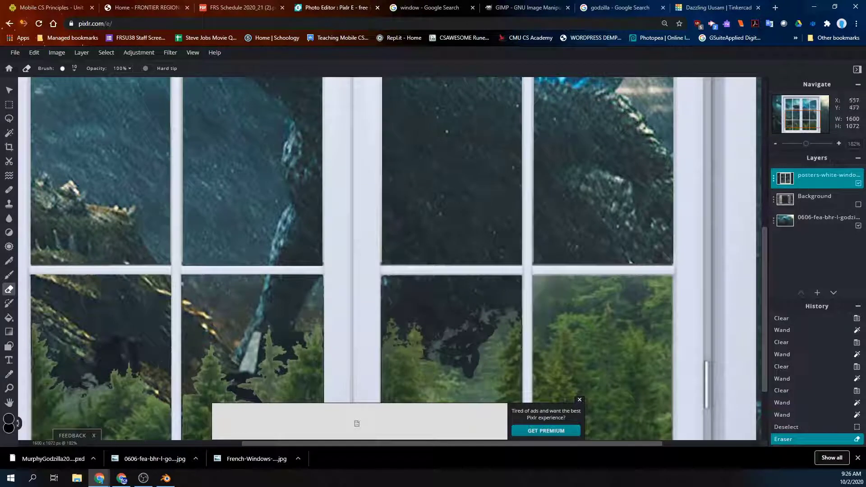
- Set the Eraser to 119 px with 24% softness and erase the mist above the trees in the third bottom pane
{"action": "left_click", "coordinate": [73, 69]}
{"action": "left_click", "coordinate": [80, 97]}
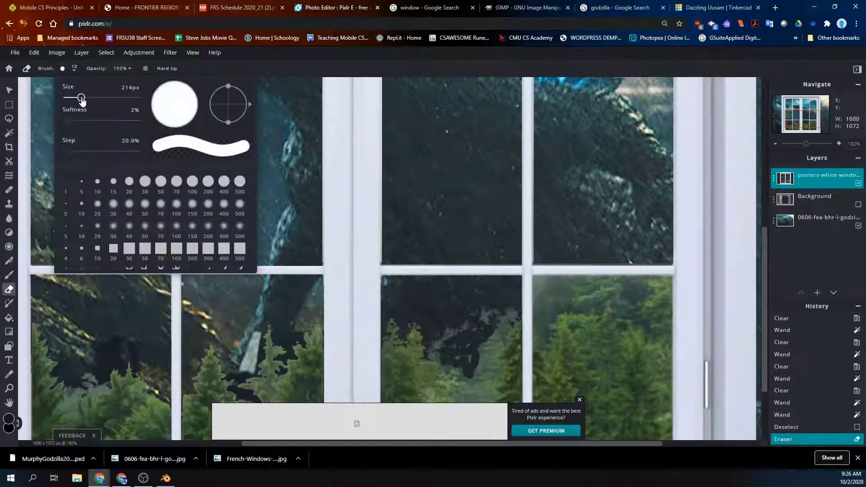
{"action": "left_click", "coordinate": [90, 121]}
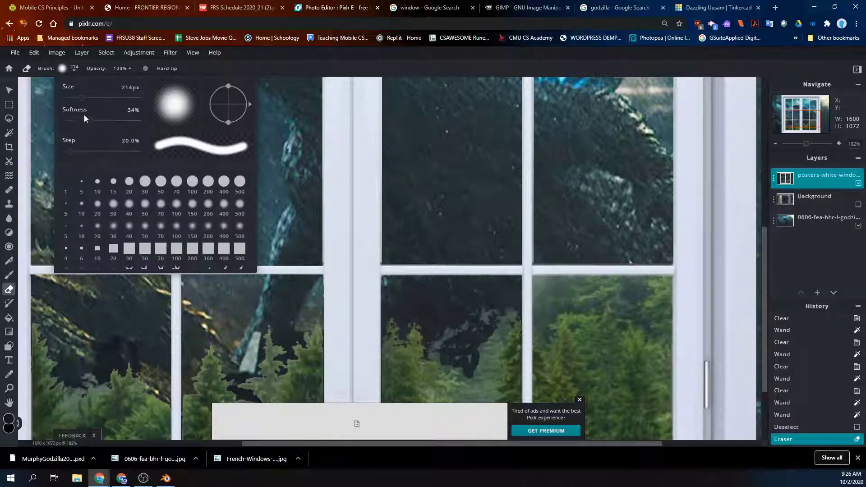
{"action": "left_click", "coordinate": [84, 120]}
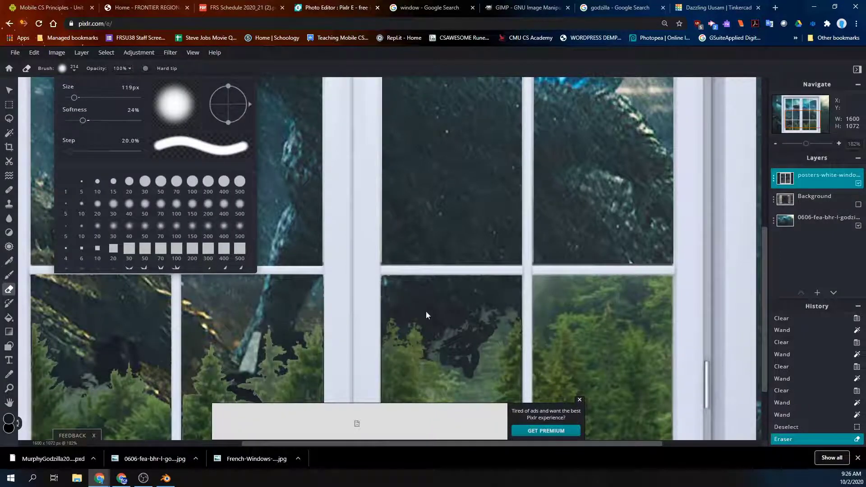
{"action": "left_click", "coordinate": [457, 350]}
{"action": "mouse_move", "coordinate": [457, 350]}
{"action": "left_mouse_down"}
{"action": "mouse_move", "coordinate": [474, 339]}
{"action": "mouse_move", "coordinate": [486, 321]}
{"action": "left_mouse_up"}
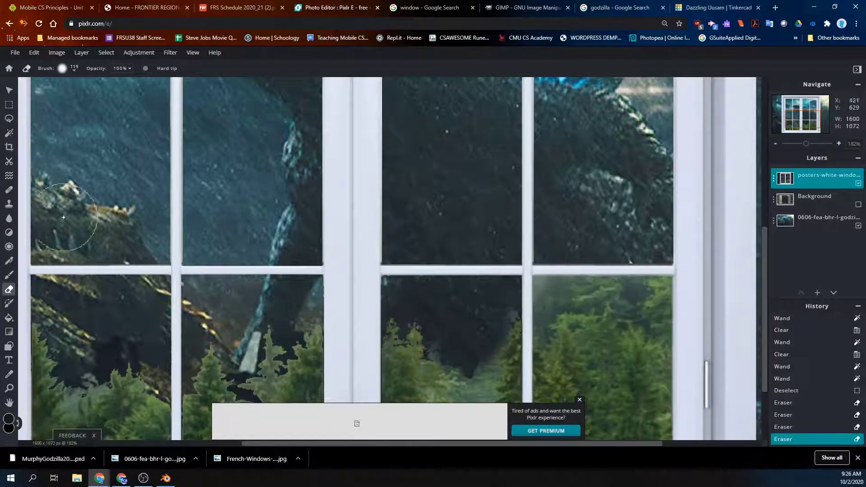
- Reduce the Eraser size to 58 px and erase the background above the trees in the fourth bottom pane
{"action": "left_click", "coordinate": [74, 71]}
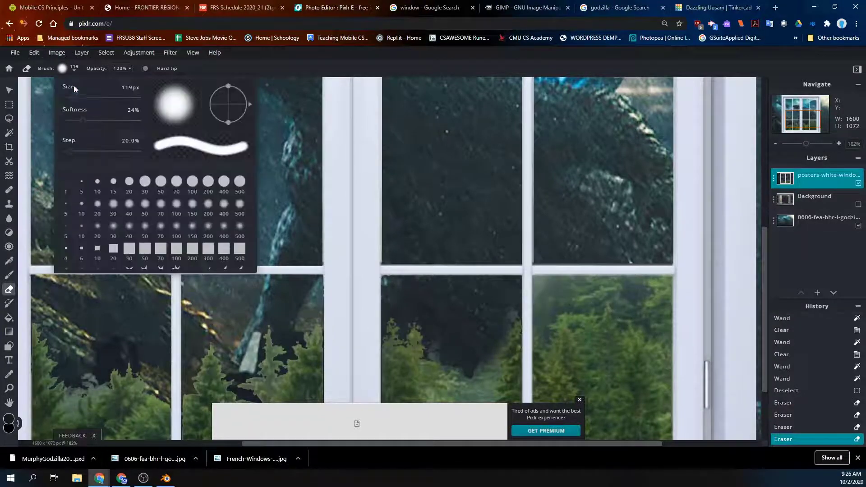
{"action": "left_click_drag", "start_coordinate": [73, 99], "coordinate": [70, 100]}
{"action": "left_click", "coordinate": [546, 309]}
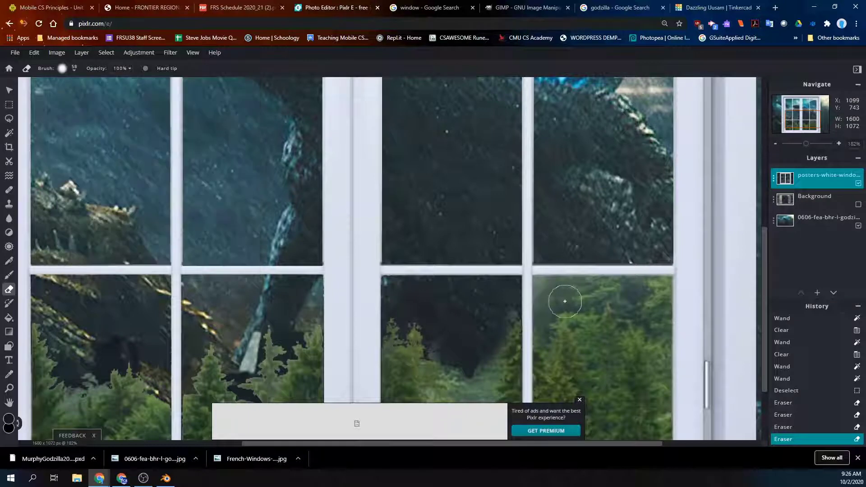
{"action": "mouse_move", "coordinate": [550, 292]}
{"action": "left_mouse_down"}
{"action": "mouse_move", "coordinate": [635, 293]}
{"action": "mouse_move", "coordinate": [657, 317]}
{"action": "mouse_move", "coordinate": [654, 288]}
{"action": "left_mouse_up"}
{"action": "mouse_move", "coordinate": [567, 321]}
{"action": "left_mouse_down"}
{"action": "mouse_move", "coordinate": [548, 315]}
{"action": "mouse_move", "coordinate": [546, 292]}
{"action": "mouse_move", "coordinate": [629, 306]}
{"action": "mouse_move", "coordinate": [569, 295]}
{"action": "left_mouse_up"}
- Crop both sides of the image in to the white window frame, giving a 1091 × 1072 px canvas
{"action": "scroll", "coordinate": [569, 296], "scroll_direction": "down", "scroll_amount": 5}
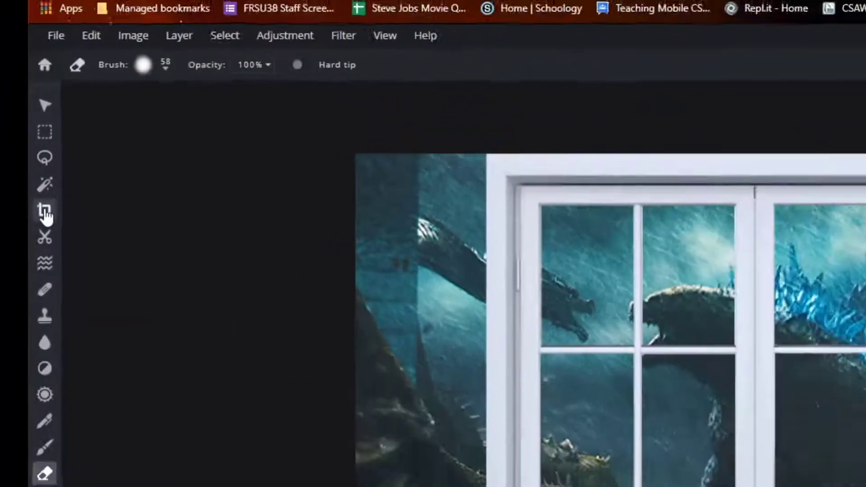
{"action": "left_click", "coordinate": [45, 210]}
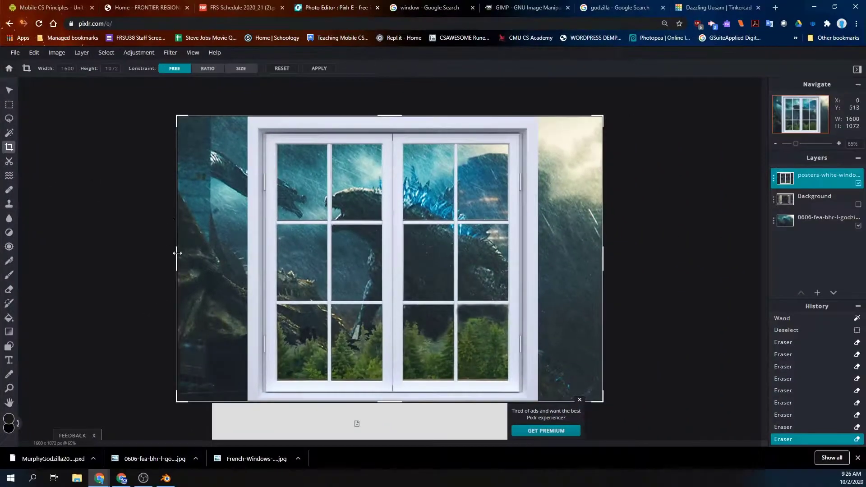
{"action": "left_click_drag", "start_coordinate": [177, 253], "coordinate": [249, 255]}
{"action": "left_click_drag", "start_coordinate": [602, 259], "coordinate": [540, 268]}
{"action": "key", "text": "Return"}
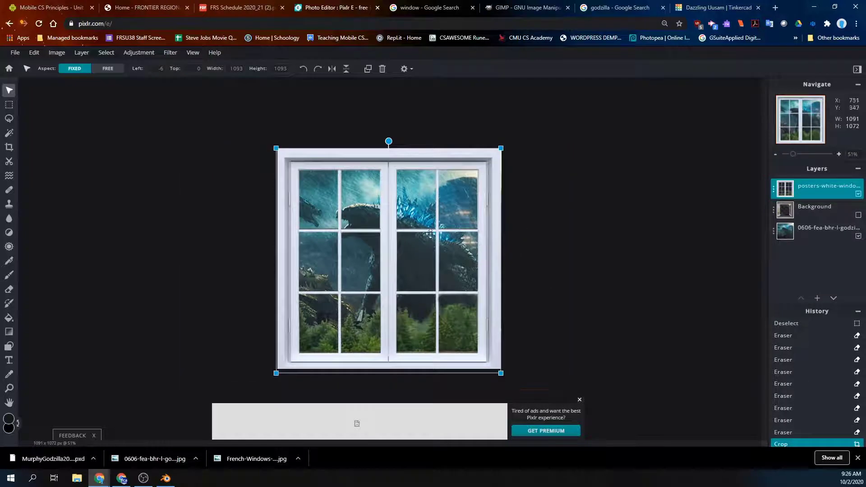
- Set the composite to save as a PXD file, named with the author's surname followed by Godzill_easy
{"action": "left_click", "coordinate": [15, 53]}
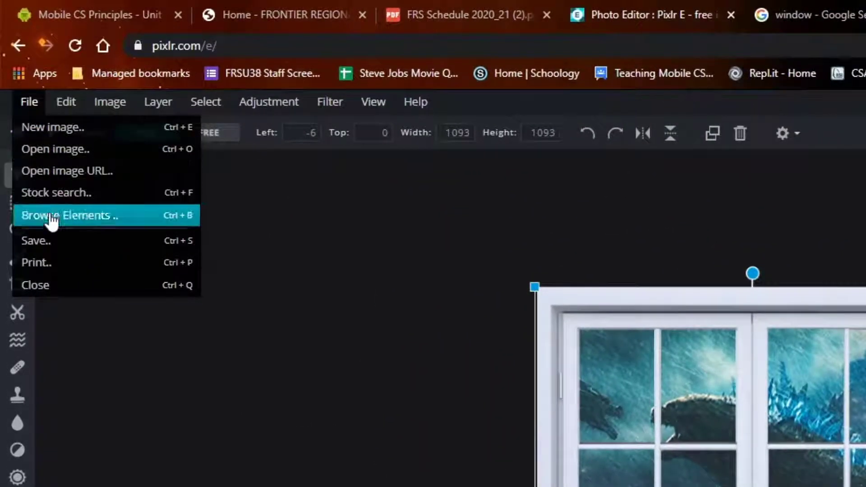
{"action": "left_click", "coordinate": [52, 240]}
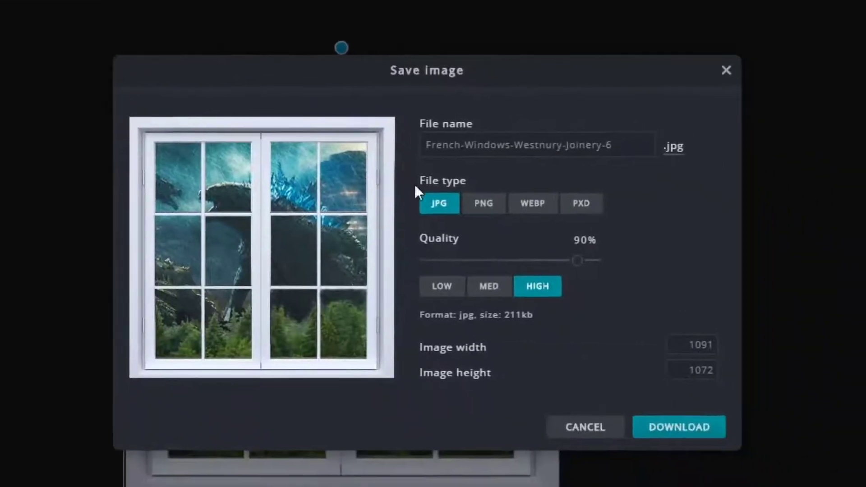
{"action": "left_click", "coordinate": [581, 209]}
{"action": "left_click", "coordinate": [624, 145]}
{"action": "left_click_drag", "start_coordinate": [623, 146], "coordinate": [420, 158]}
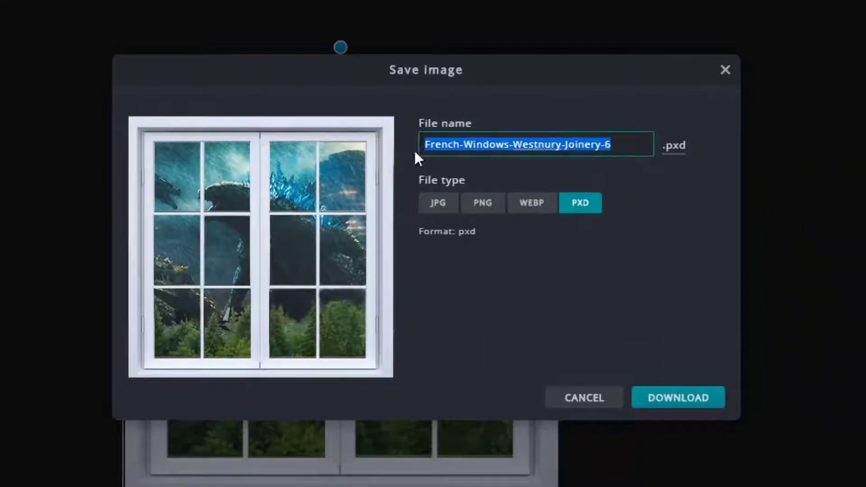
{"action": "type", "text": "MurphyGod"}
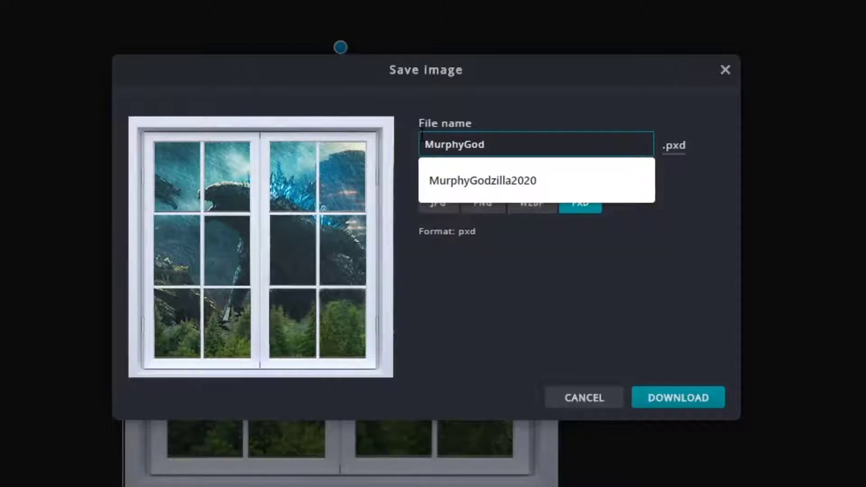
{"action": "type", "text": "zill_easy"}
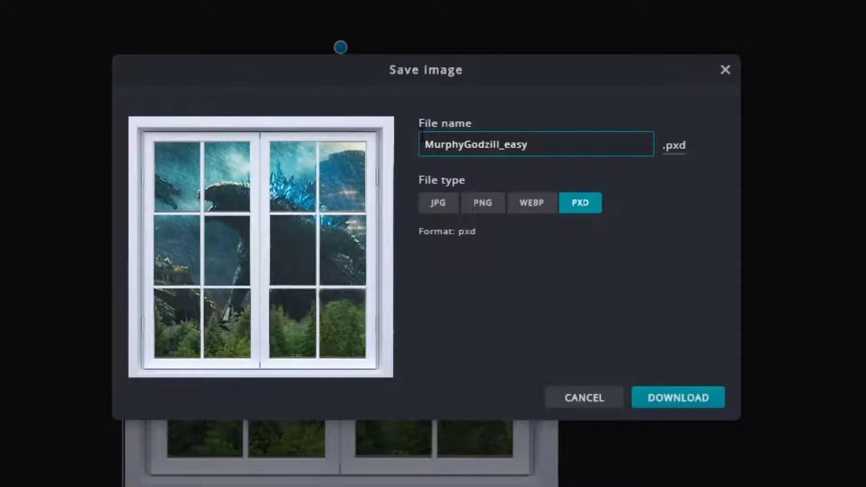
- Download the PXD file to the Downloads folder and close the save dialog
{"action": "left_click", "coordinate": [679, 404]}
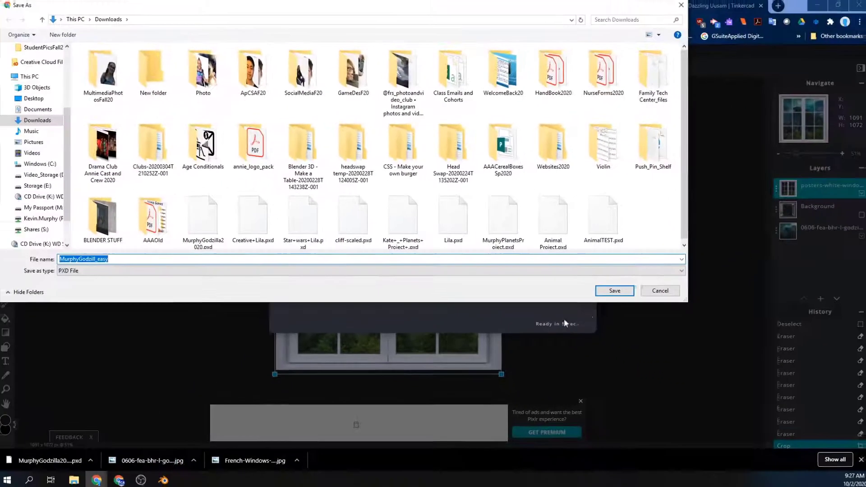
{"action": "left_click", "coordinate": [605, 291]}
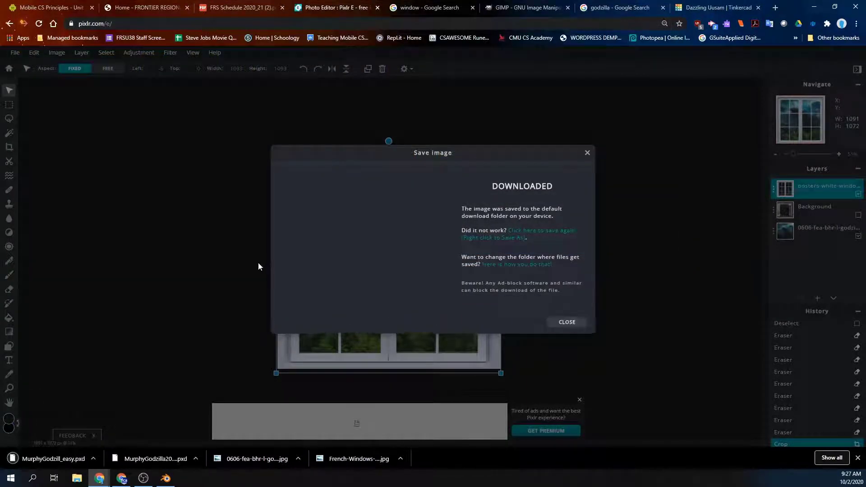
{"action": "left_click", "coordinate": [566, 322]}
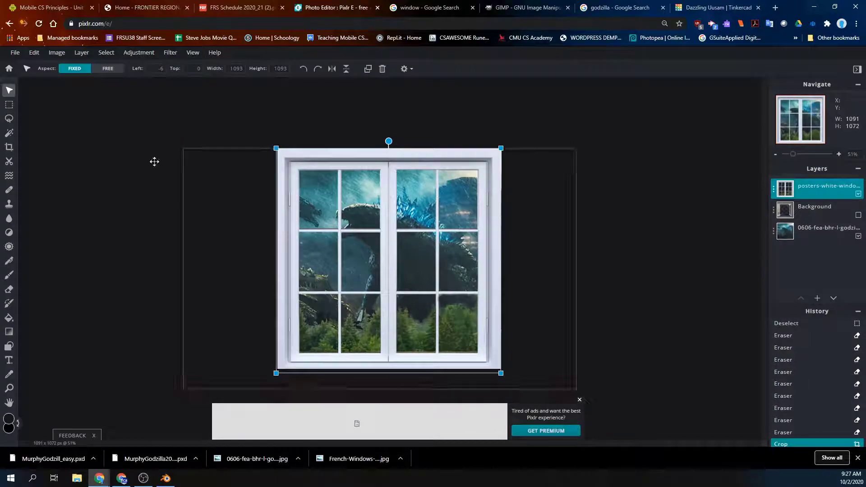
- Start saving the cropped window composite as an image and set its file type to PNG
{"action": "left_click", "coordinate": [17, 53]}
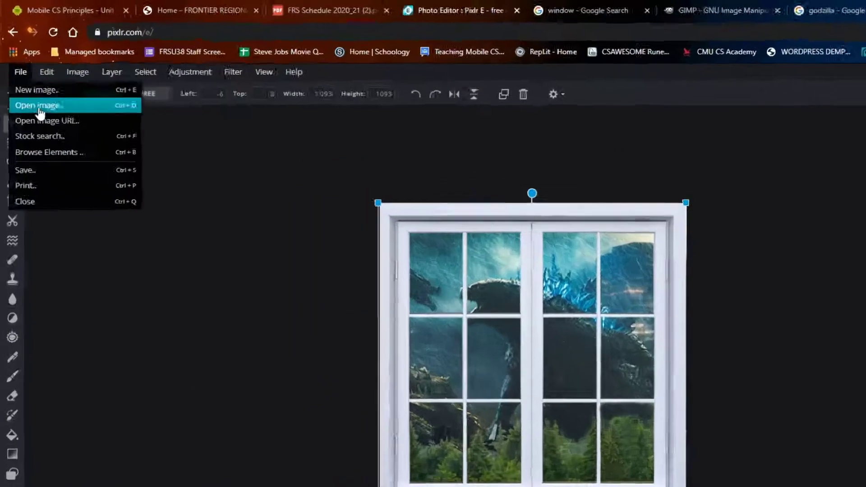
{"action": "left_click", "coordinate": [42, 163]}
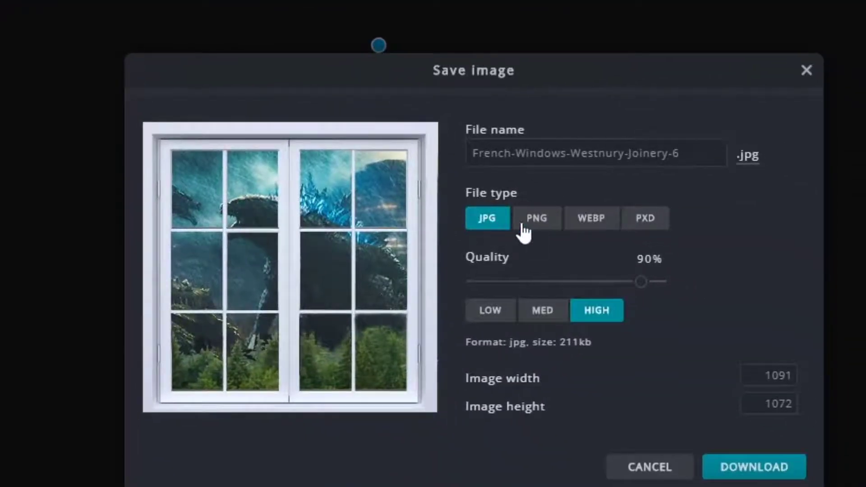
{"action": "left_click", "coordinate": [523, 220]}
- Name the PNG with the author's surname followed by GodZilla_easy_FINAL and download it
{"action": "left_click", "coordinate": [514, 154]}
{"action": "key", "text": "ctrl+a"}
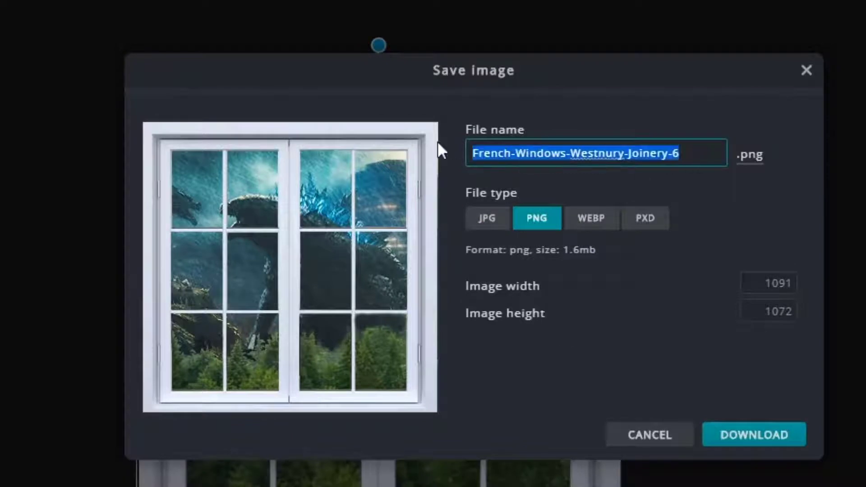
{"action": "type", "text": "Murph"}
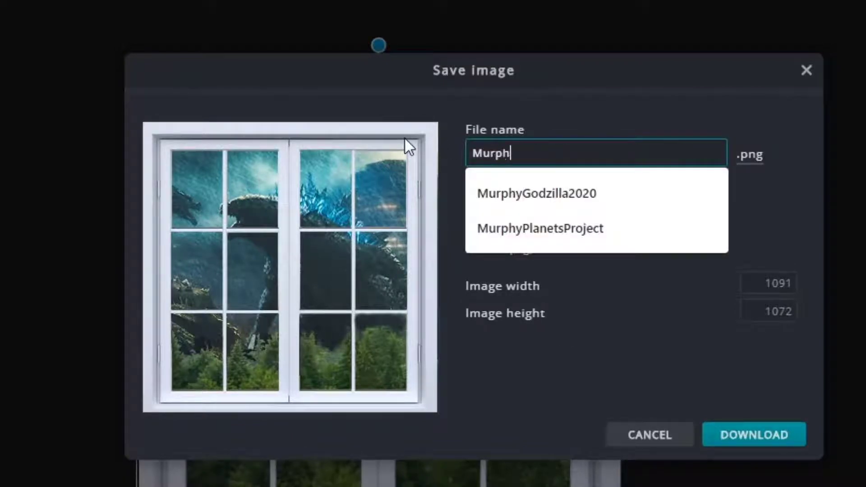
{"action": "type", "text": "yGod"}
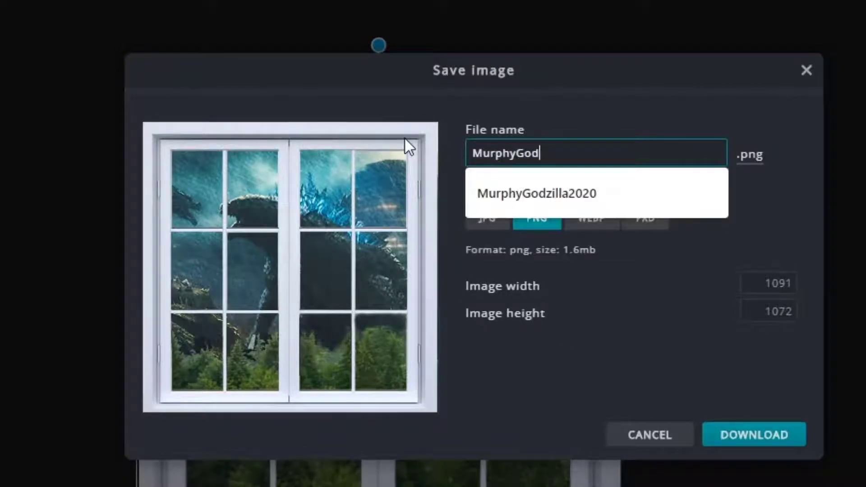
{"action": "type", "text": "ZillaFINAL"}
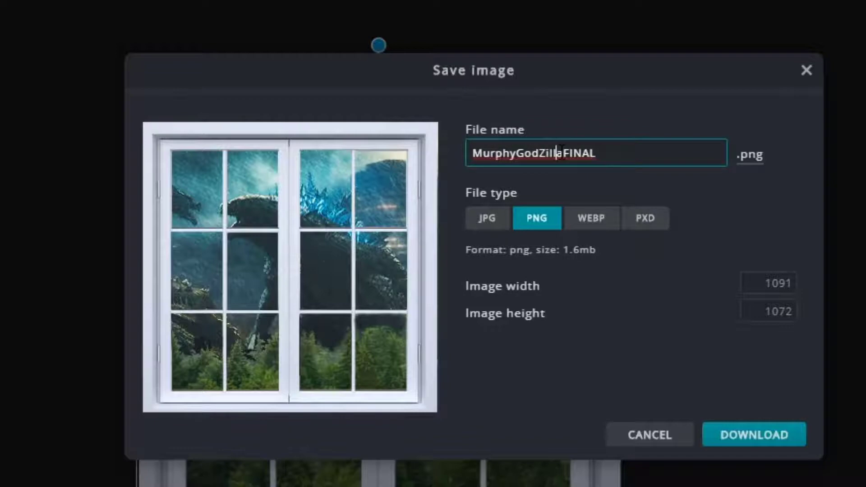
{"action": "type", "text": "_easy_"}
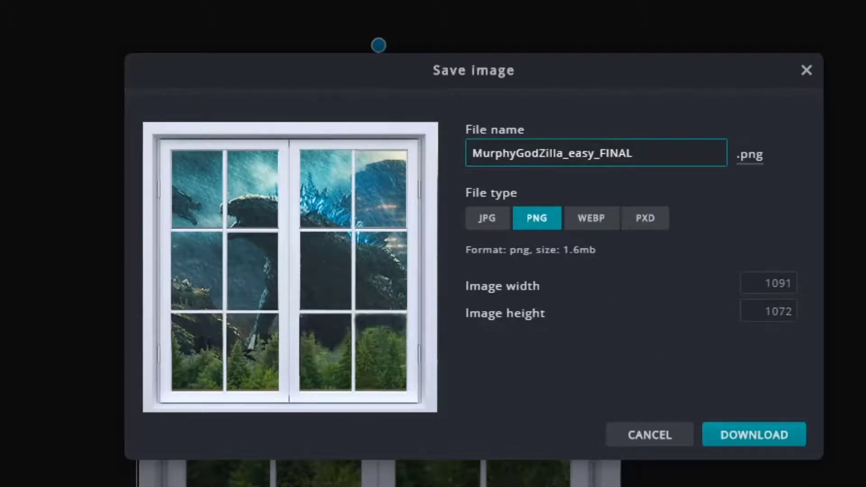
{"action": "left_click", "coordinate": [761, 435]}
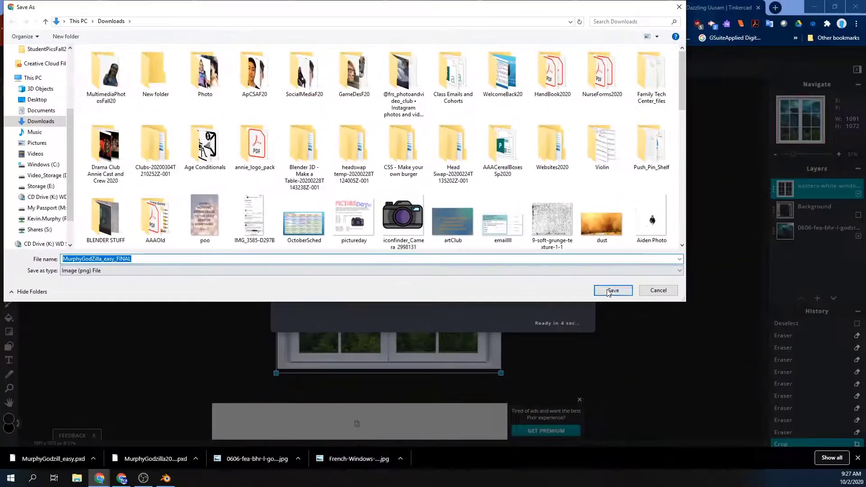
{"action": "left_click", "coordinate": [852, 366]}
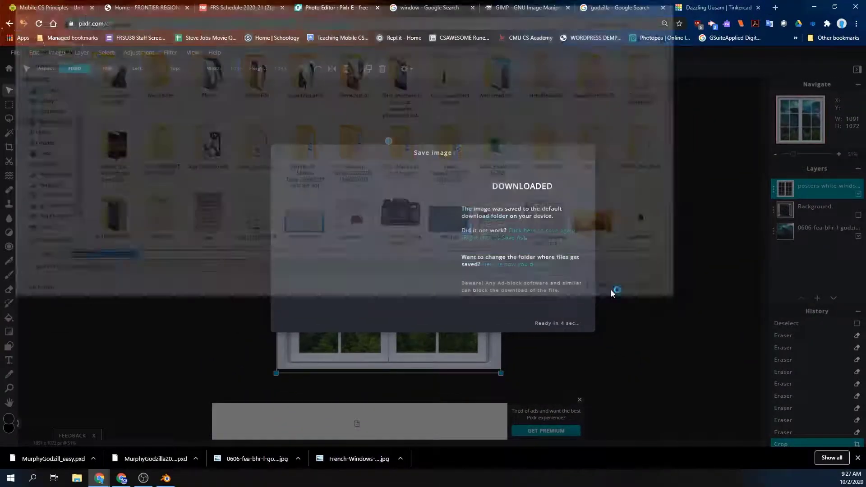